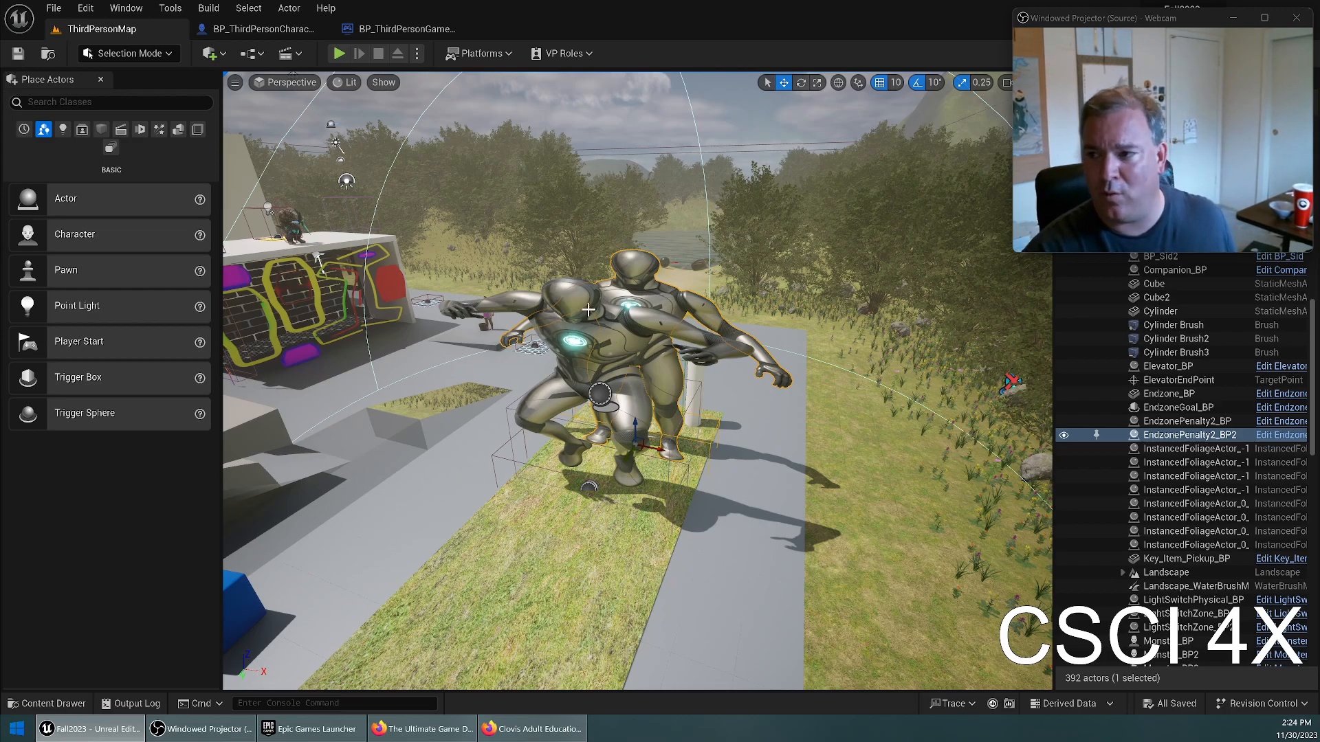
Examine the collision preset of the SkeletalMesh component in the EndzonePenalty2_BP blueprint, then close the blueprint.
right_drag(631, 333, 663, 445)
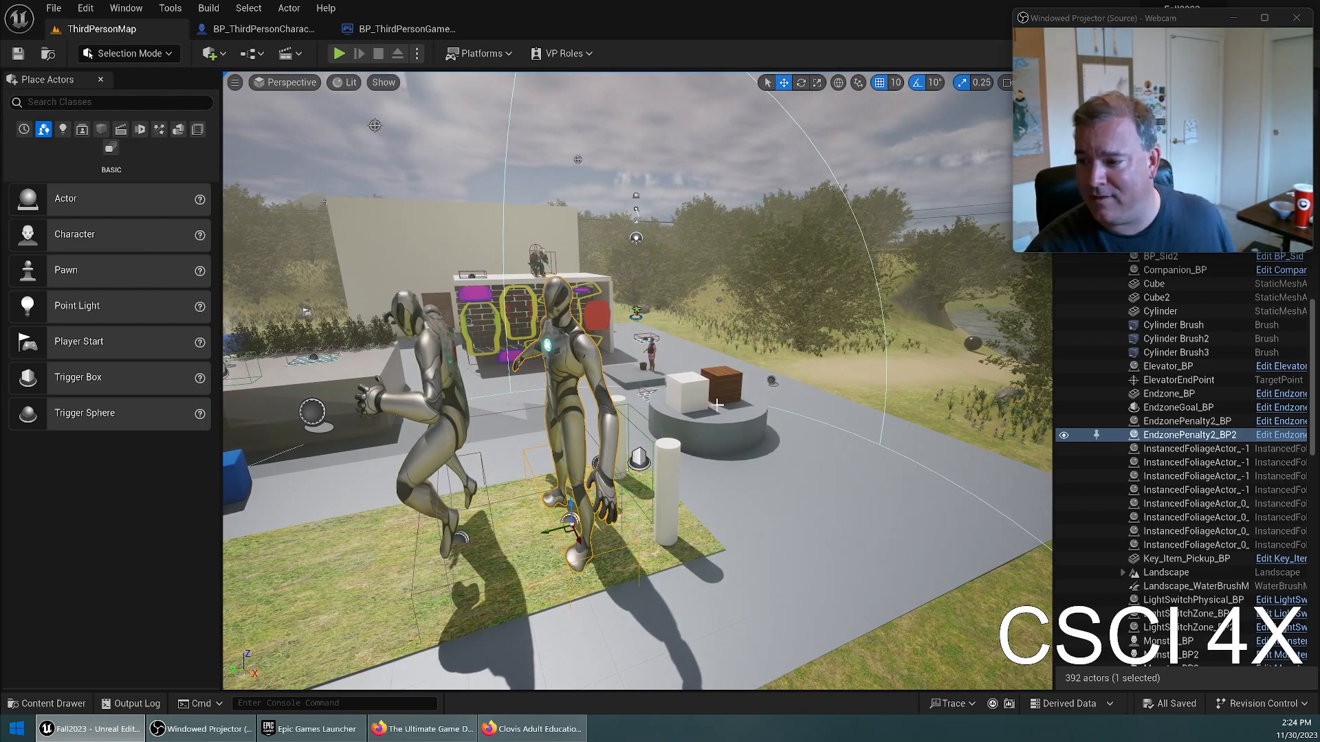
click(1280, 435)
drag(1155, 21, 581, 89)
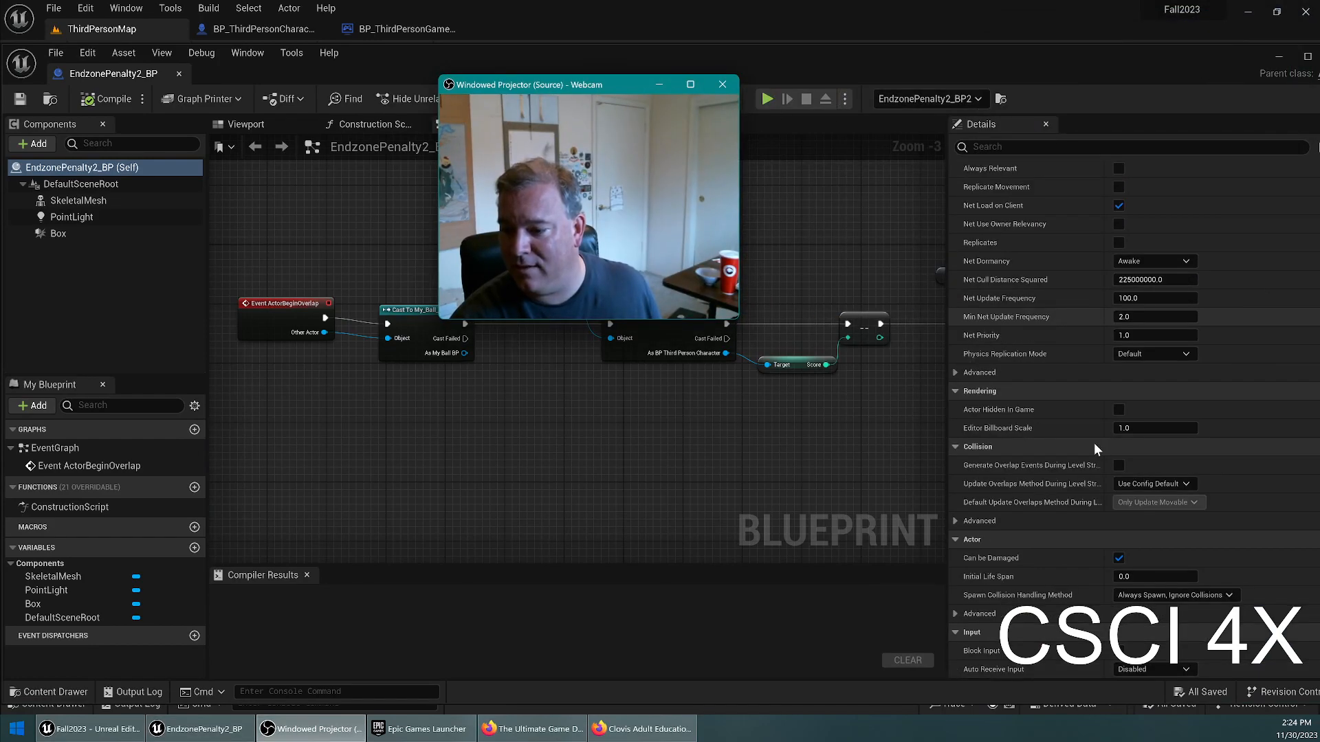
click(78, 200)
scroll(1157, 477, down, 15)
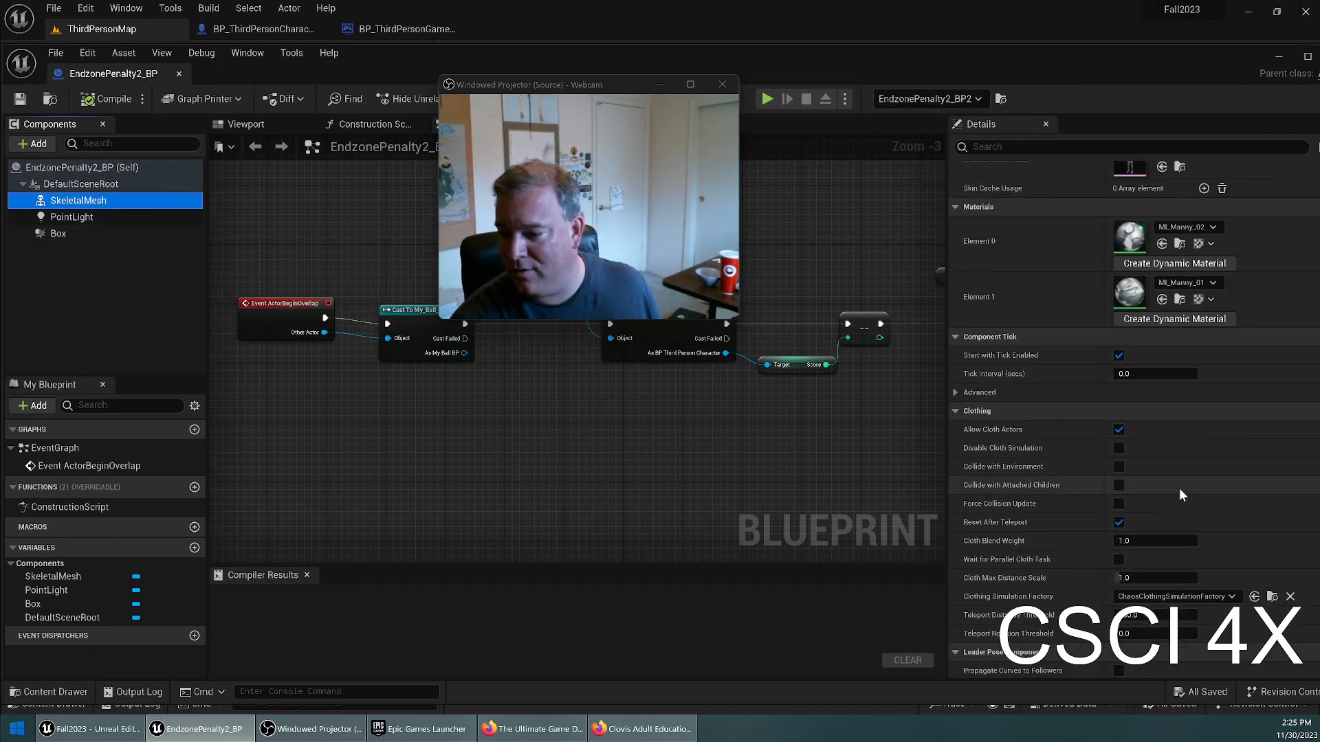
scroll(1196, 537, down, 3)
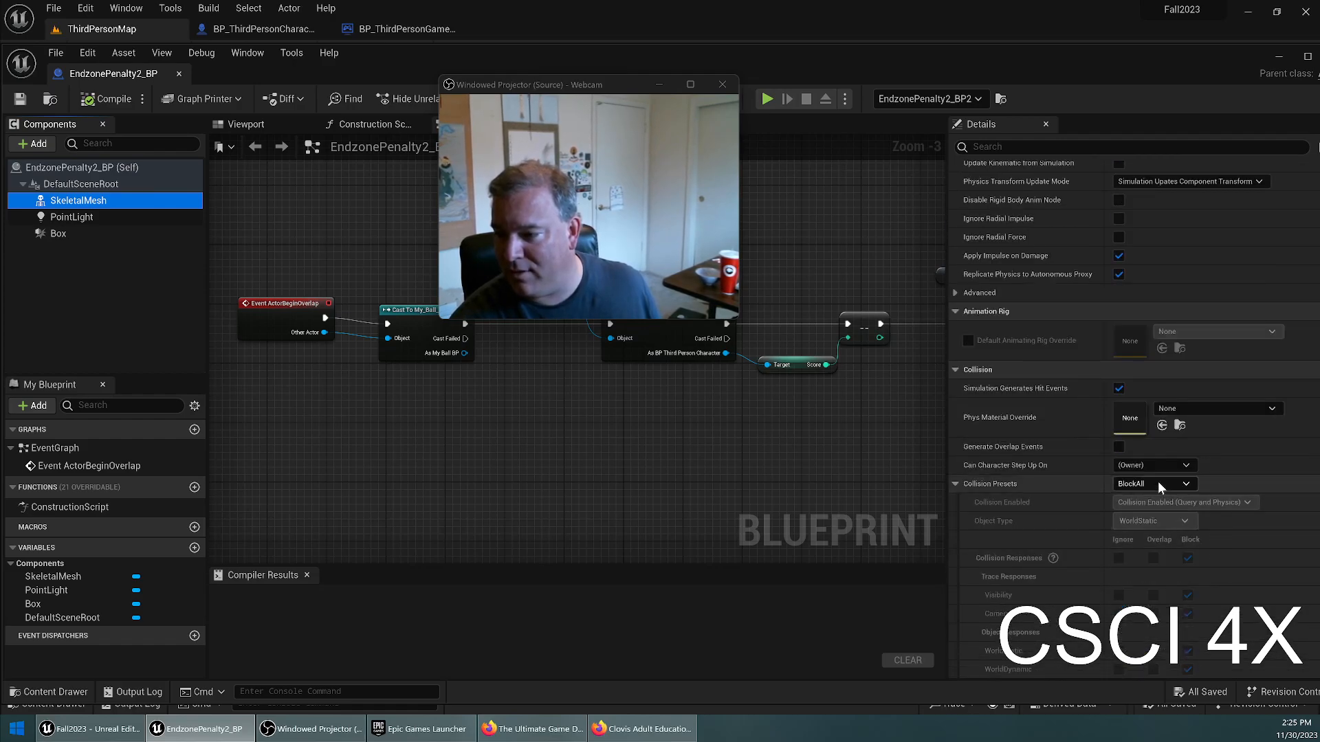
click(1157, 484)
click(179, 74)
drag(539, 84, 1054, 31)
Play-test the level by running the character across the map toward the two goalie mannequins, then end the play session.
mouse_move(638, 381)
right_down()
mouse_move(527, 419)
mouse_move(540, 450)
mouse_move(657, 450)
mouse_move(622, 370)
right_up()
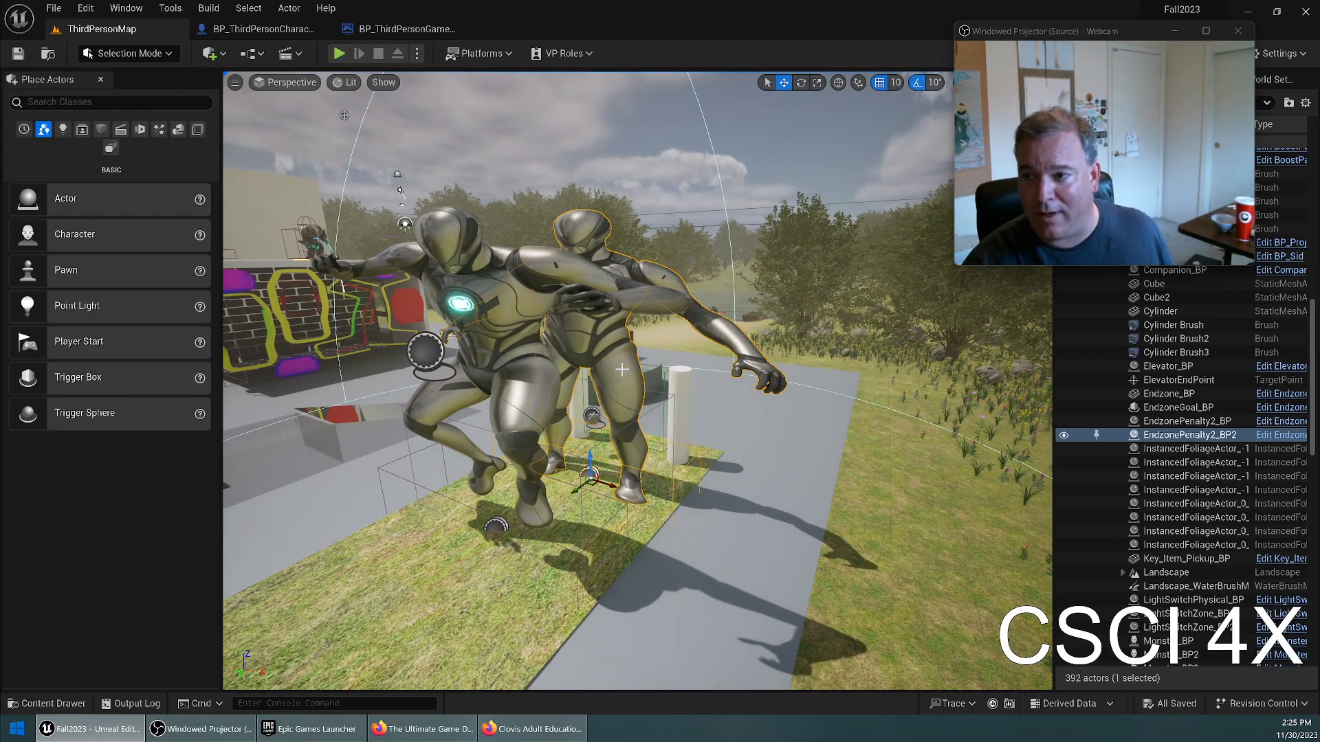
right_drag(617, 517, 388, 560)
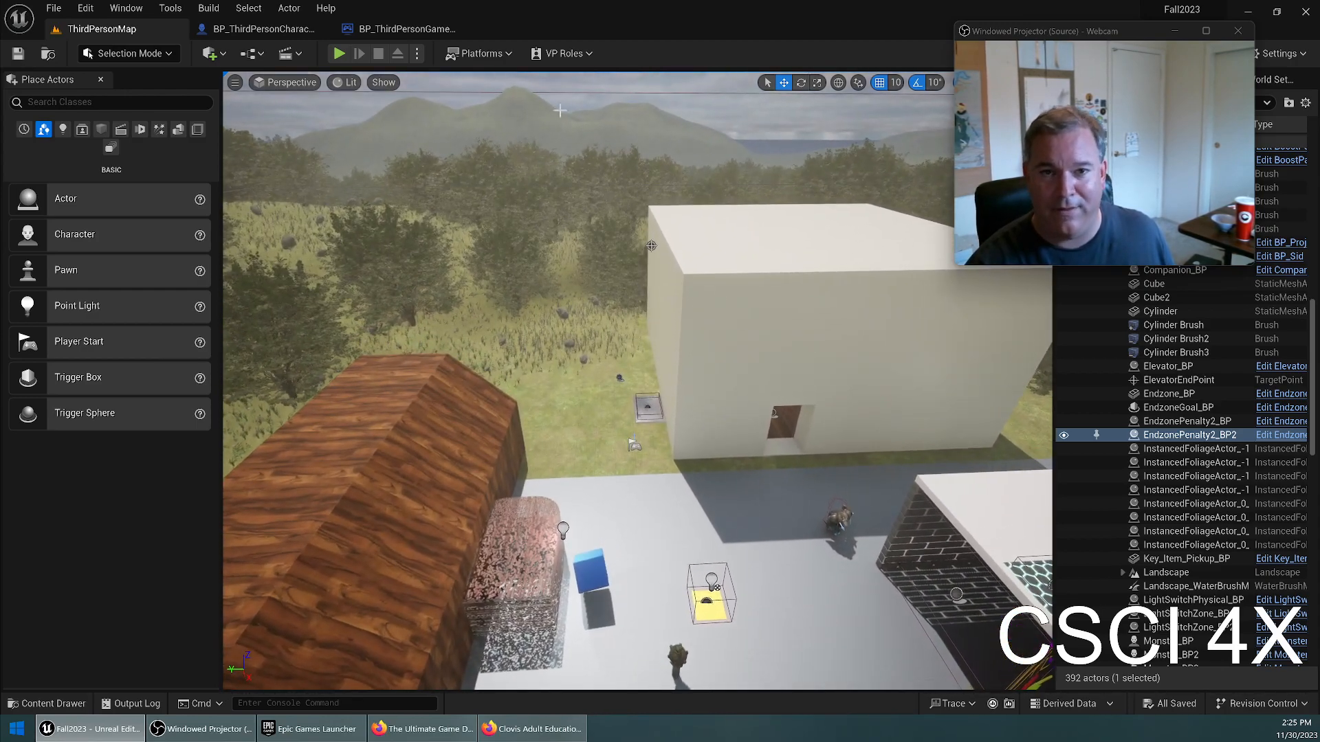
click(339, 55)
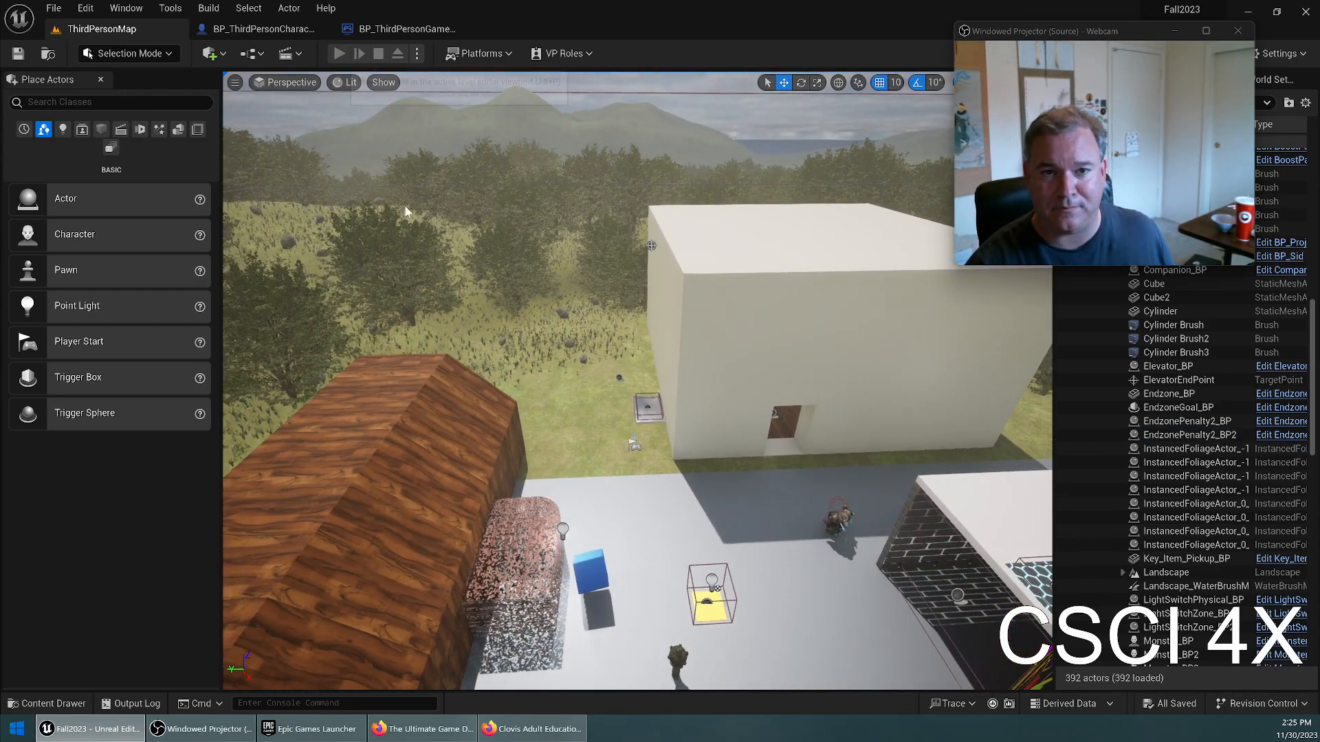
click(598, 306)
key(w)
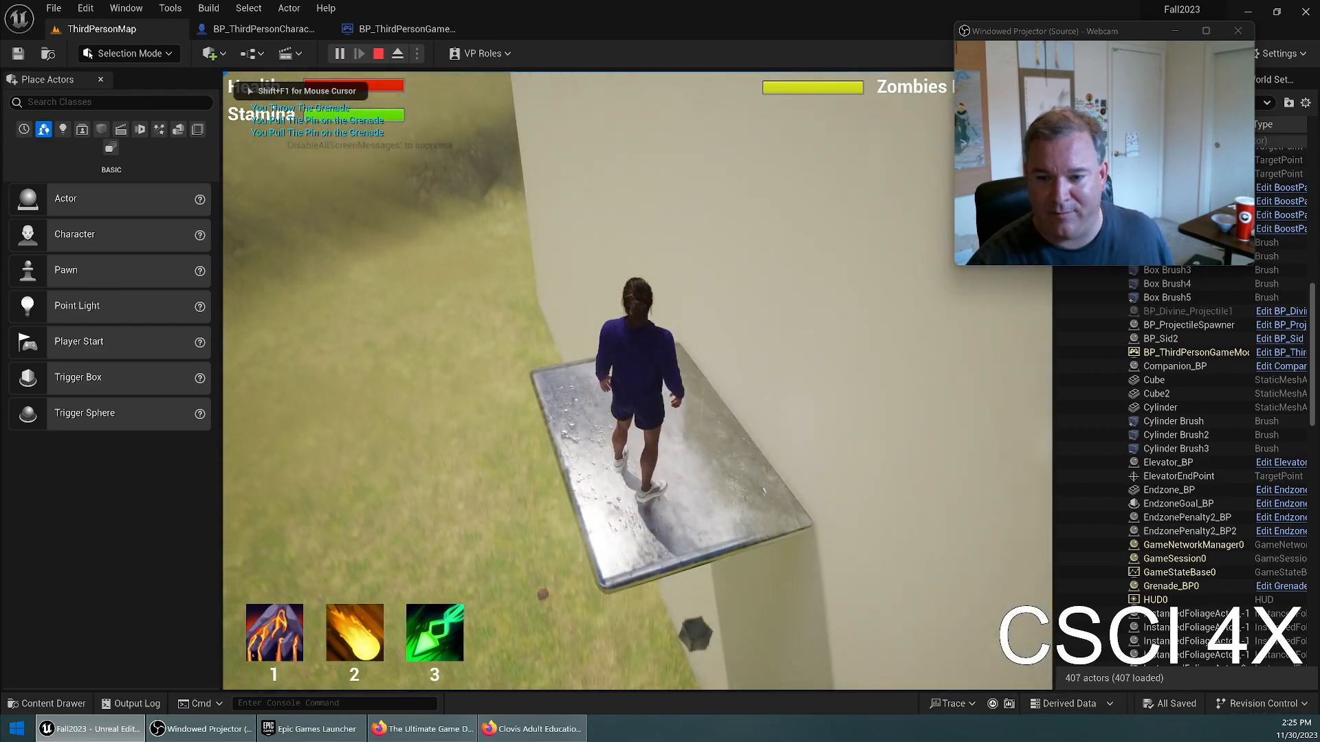
key(w)
key(w)
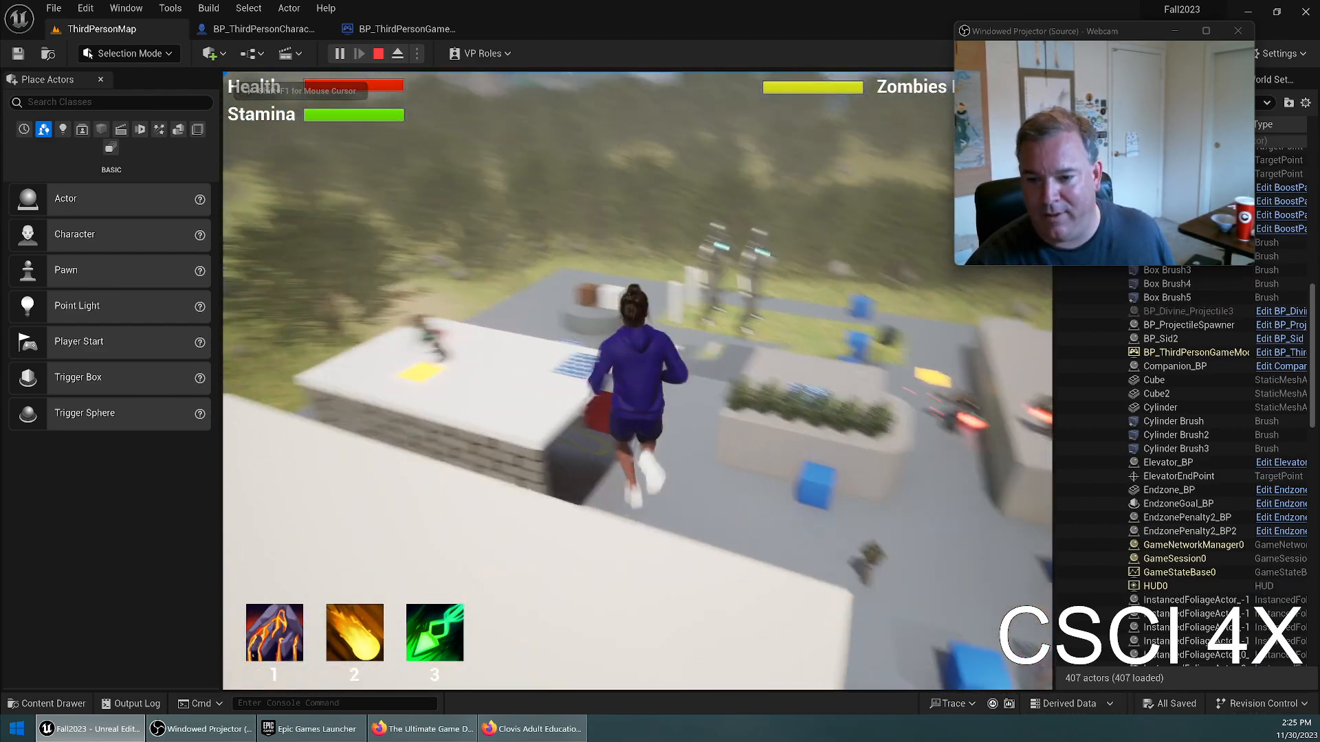
key(w)
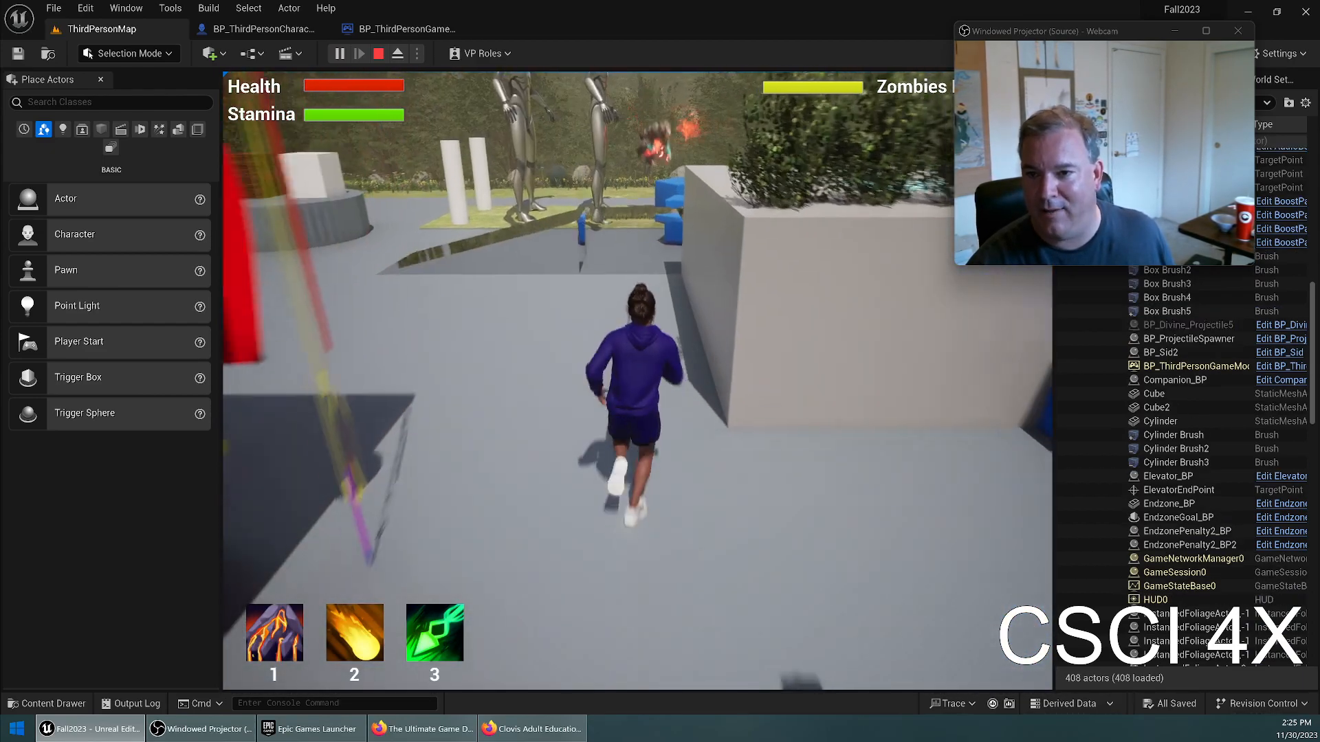
key(space)
key(Escape)
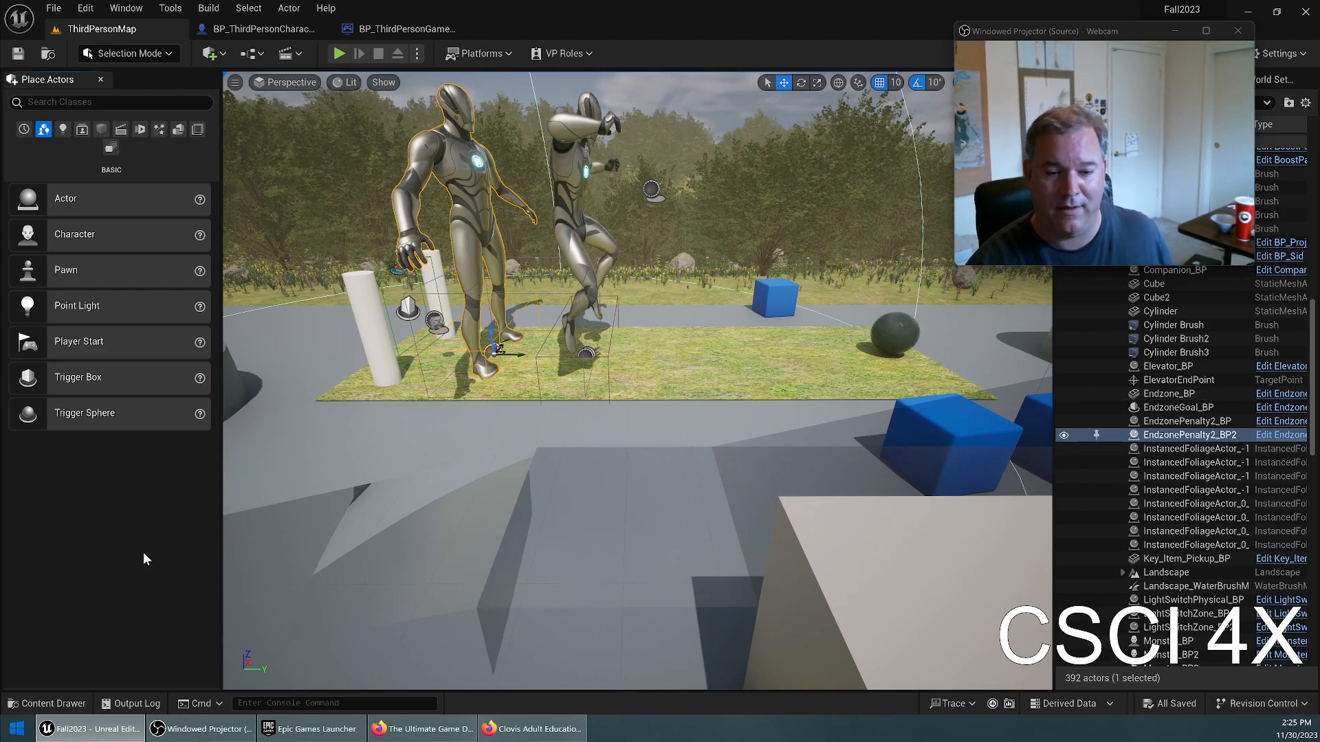
Create a Level Sequence asset named Goalie_Sequence in the Bill content folder.
key(ctrl+space)
scroll(774, 618, down, 5)
scroll(775, 619, down, 3)
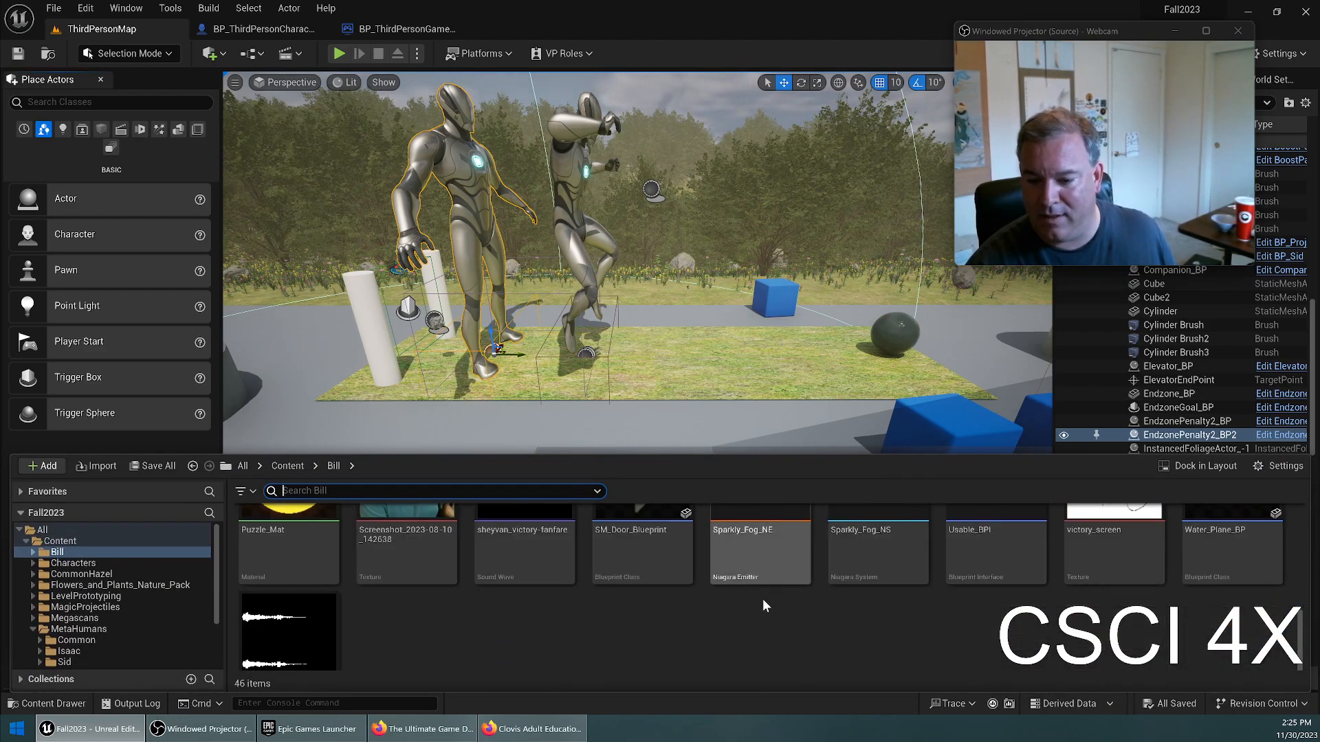
right_click(406, 537)
mouse_move(502, 546)
mouse_move(500, 454)
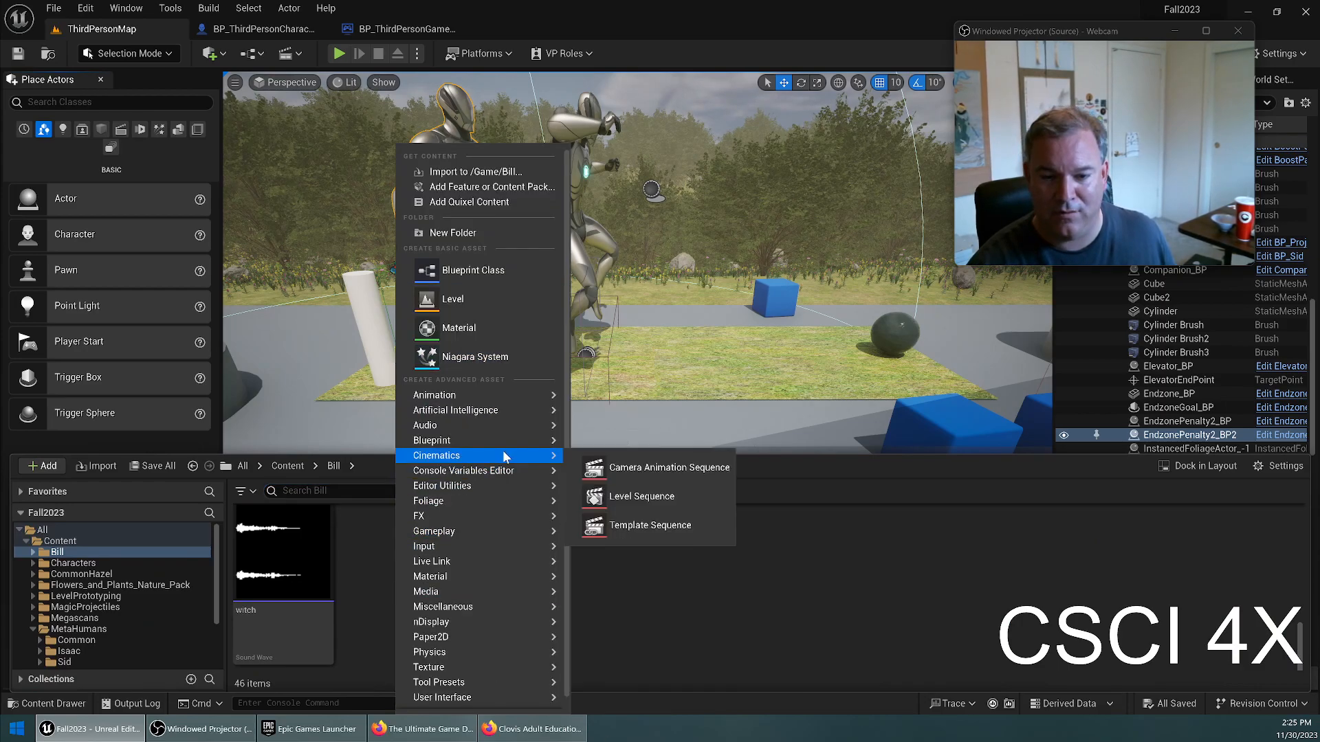
click(664, 501)
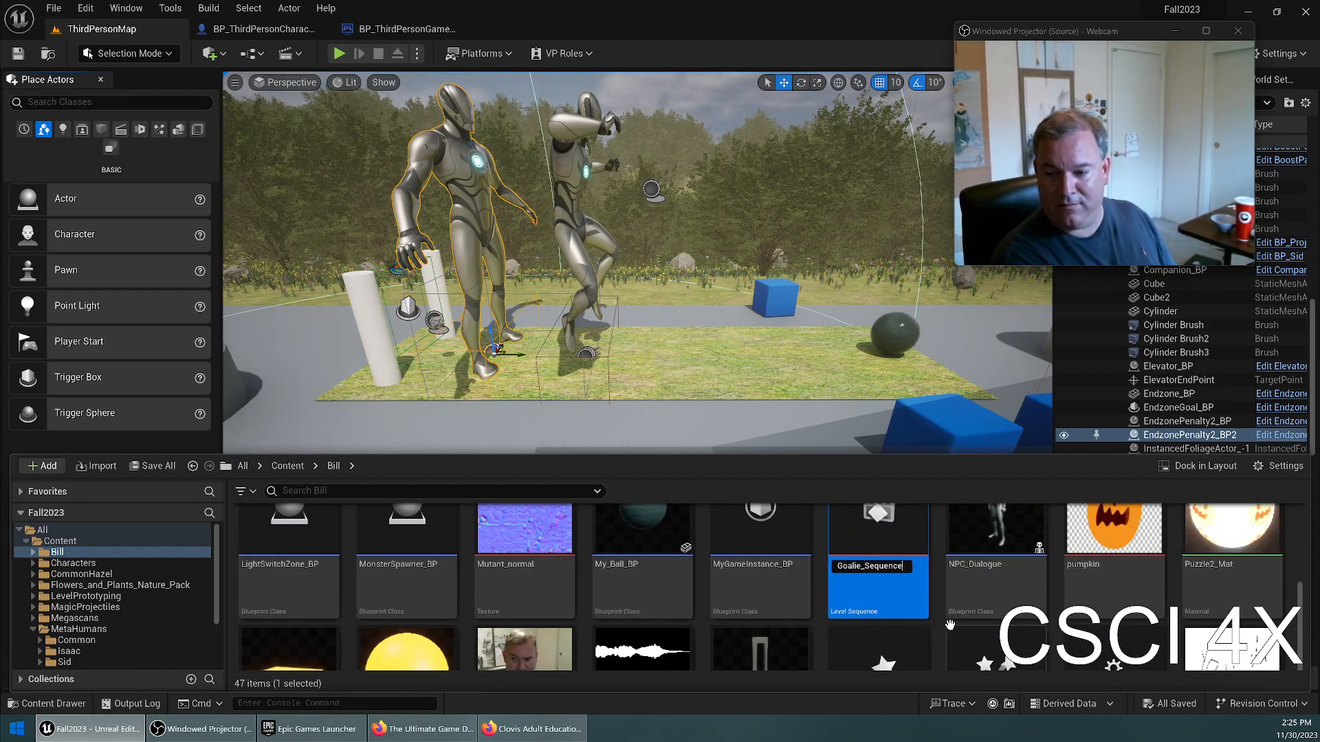
key(Return)
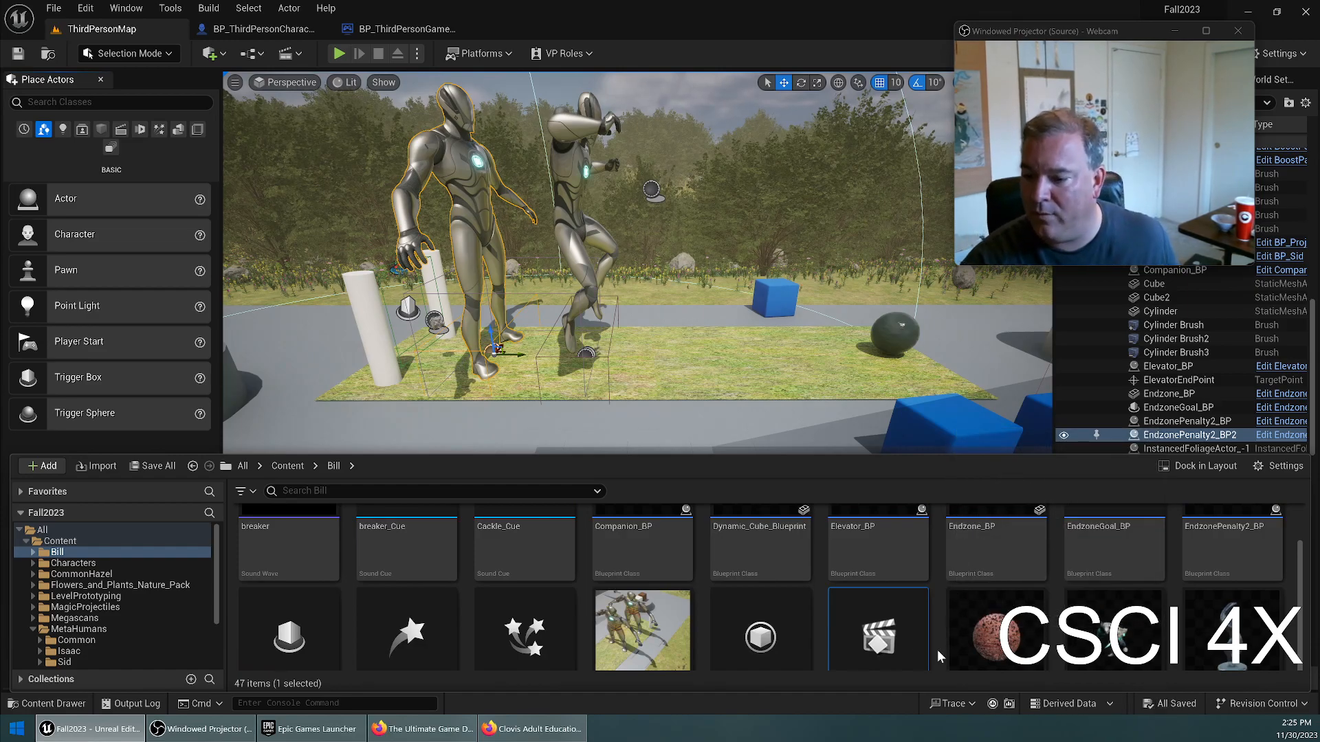
Open Goalie_Sequence in Sequencer, try it as a floating window, and dock it below the level viewport.
double_click(878, 629)
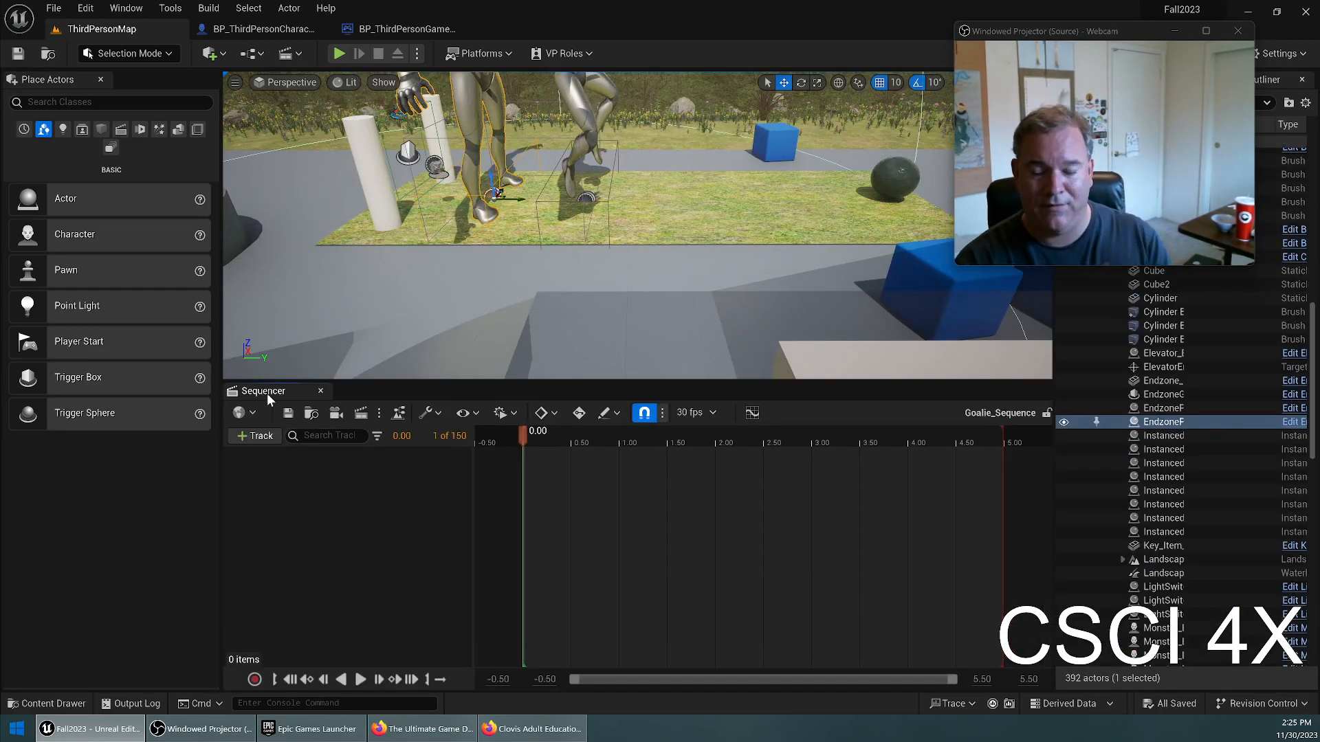
drag(279, 390, 576, 181)
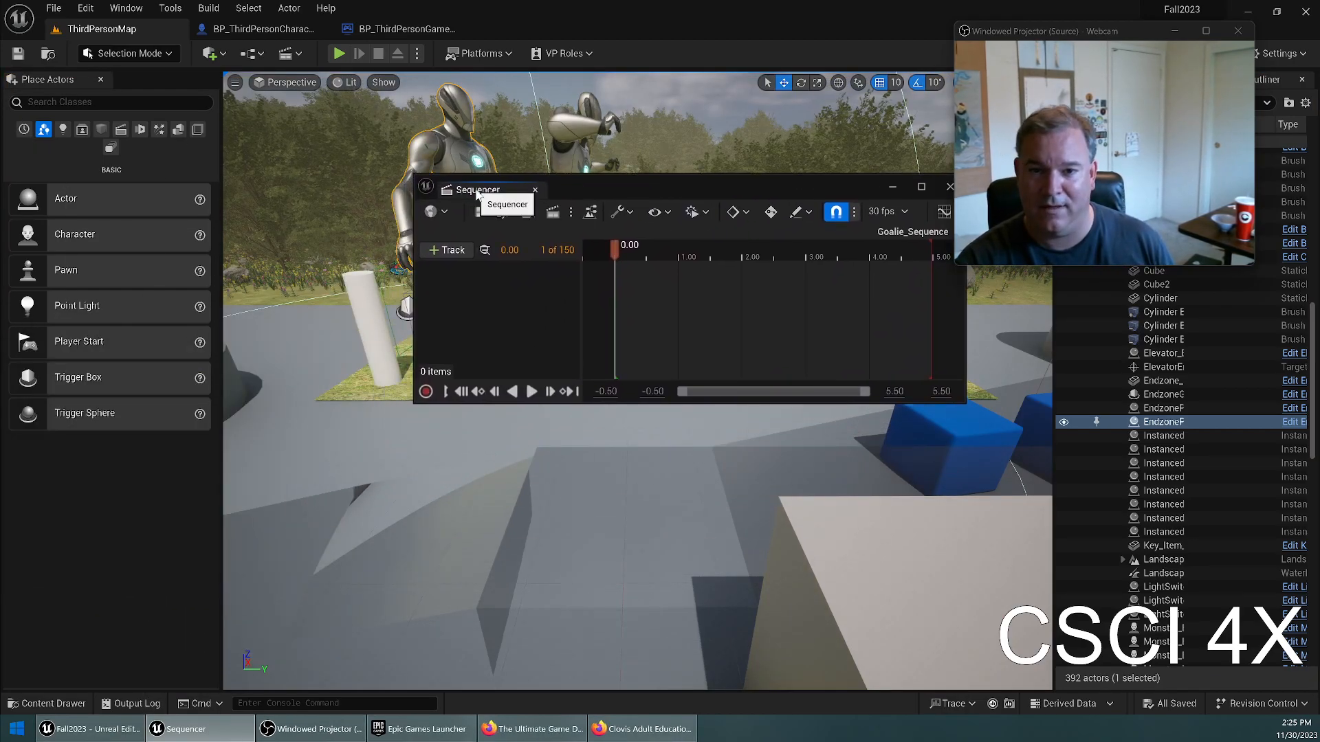
click(535, 190)
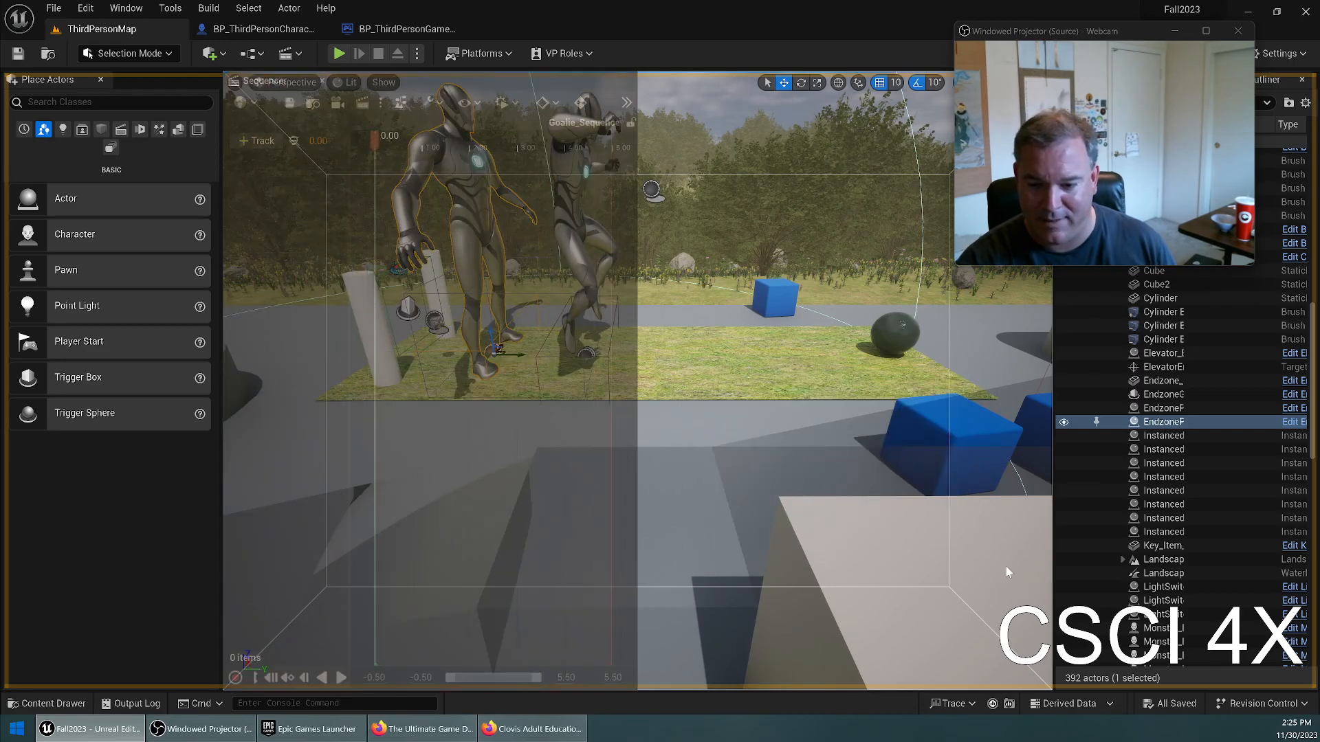
drag(827, 436, 500, 613)
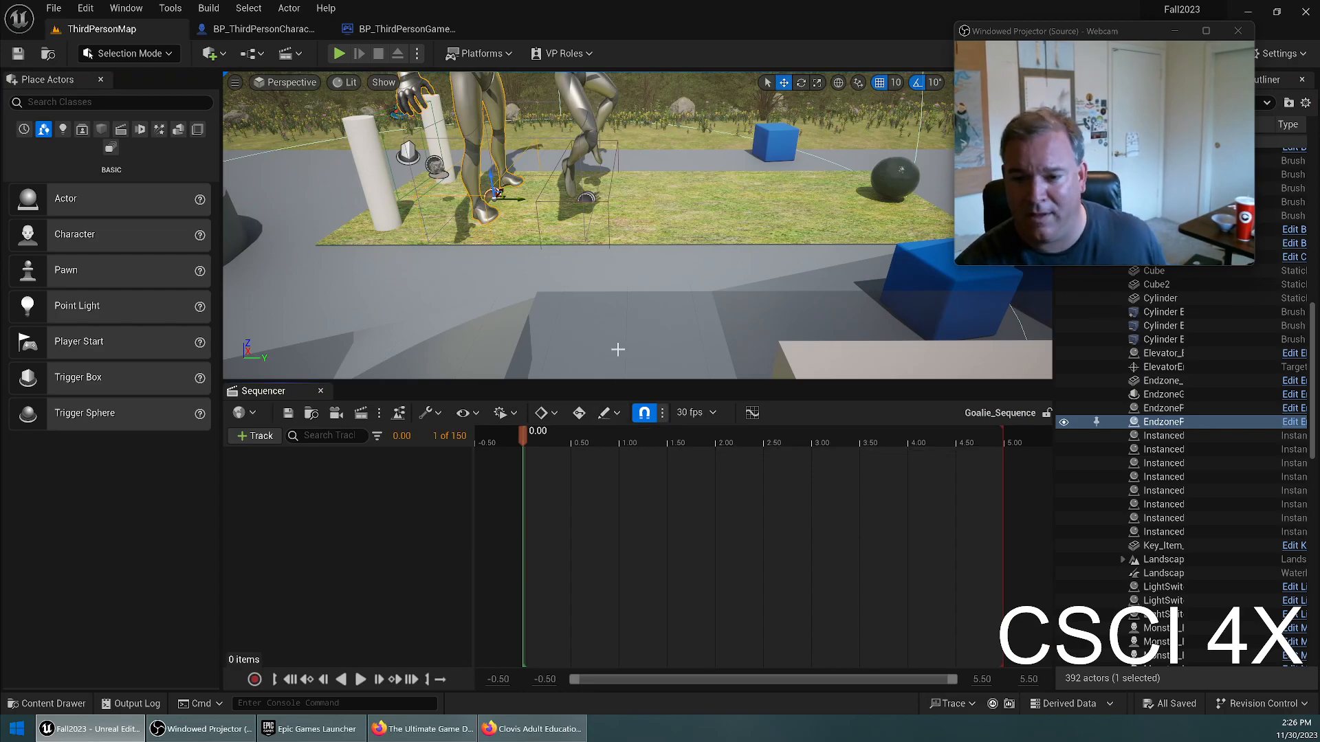
Set the display rate of Goalie_Sequence to 60 fps.
right_drag(672, 285, 581, 275)
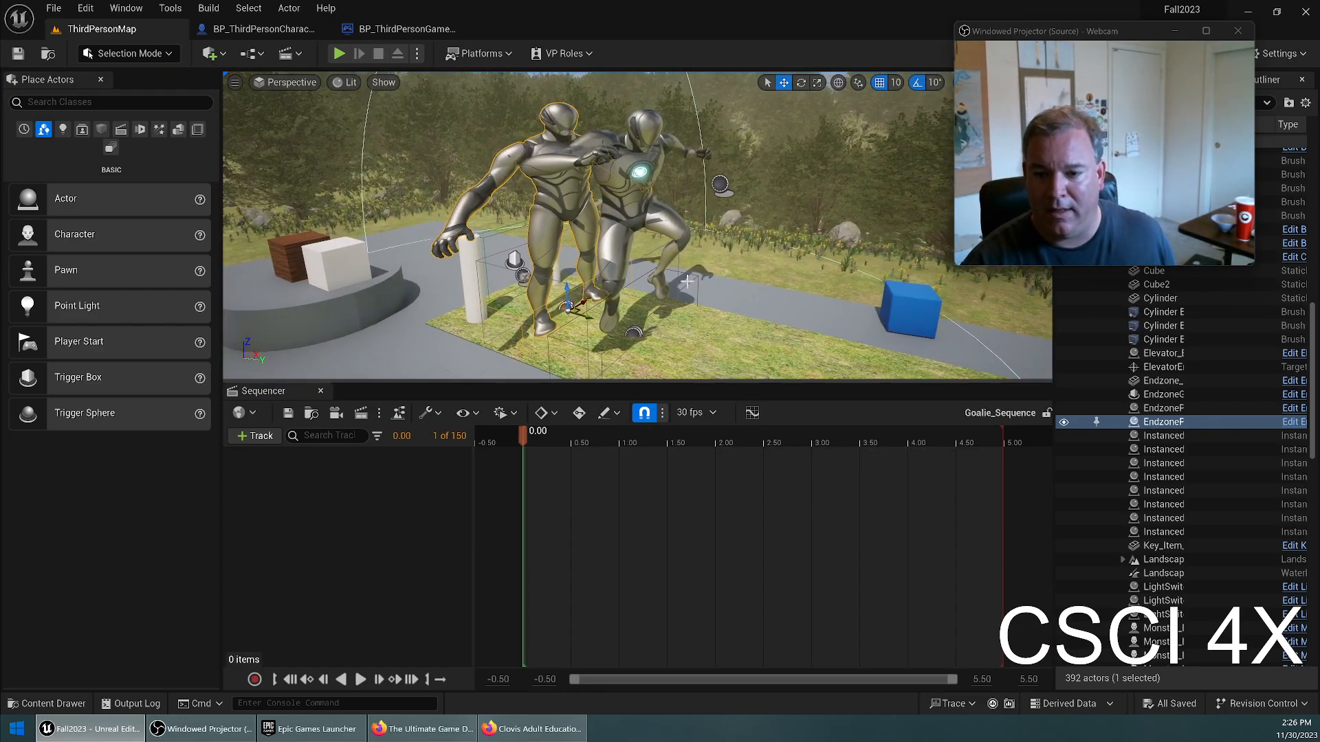
click(693, 413)
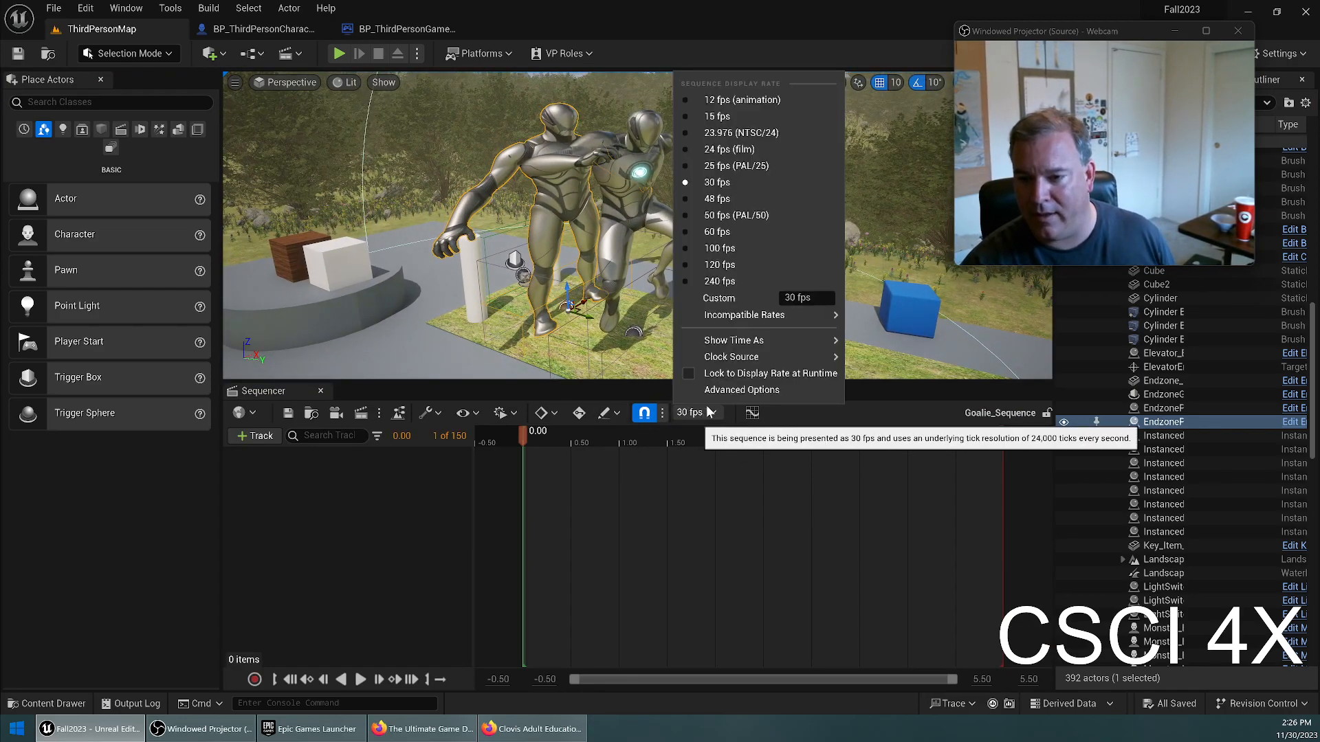
click(724, 233)
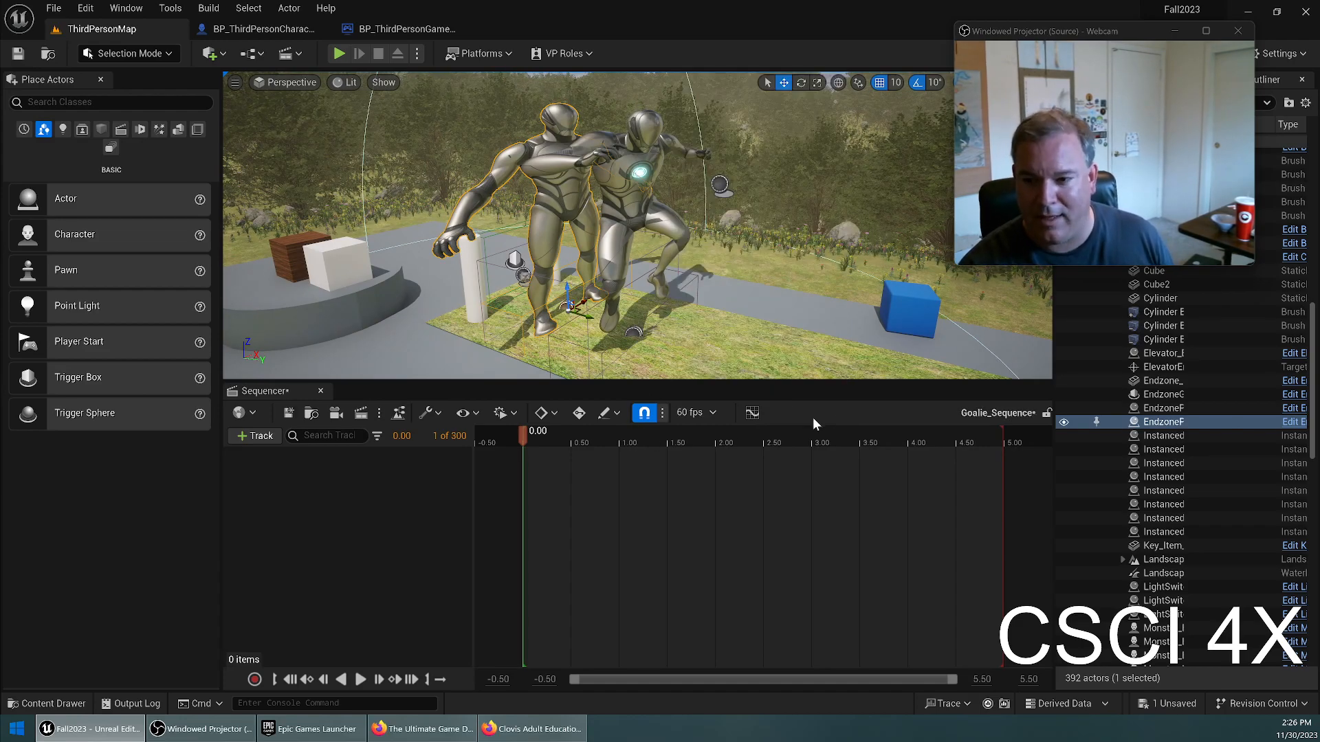
Try showing the sequence time as Frames and return it to Seconds.
click(712, 413)
mouse_move(746, 344)
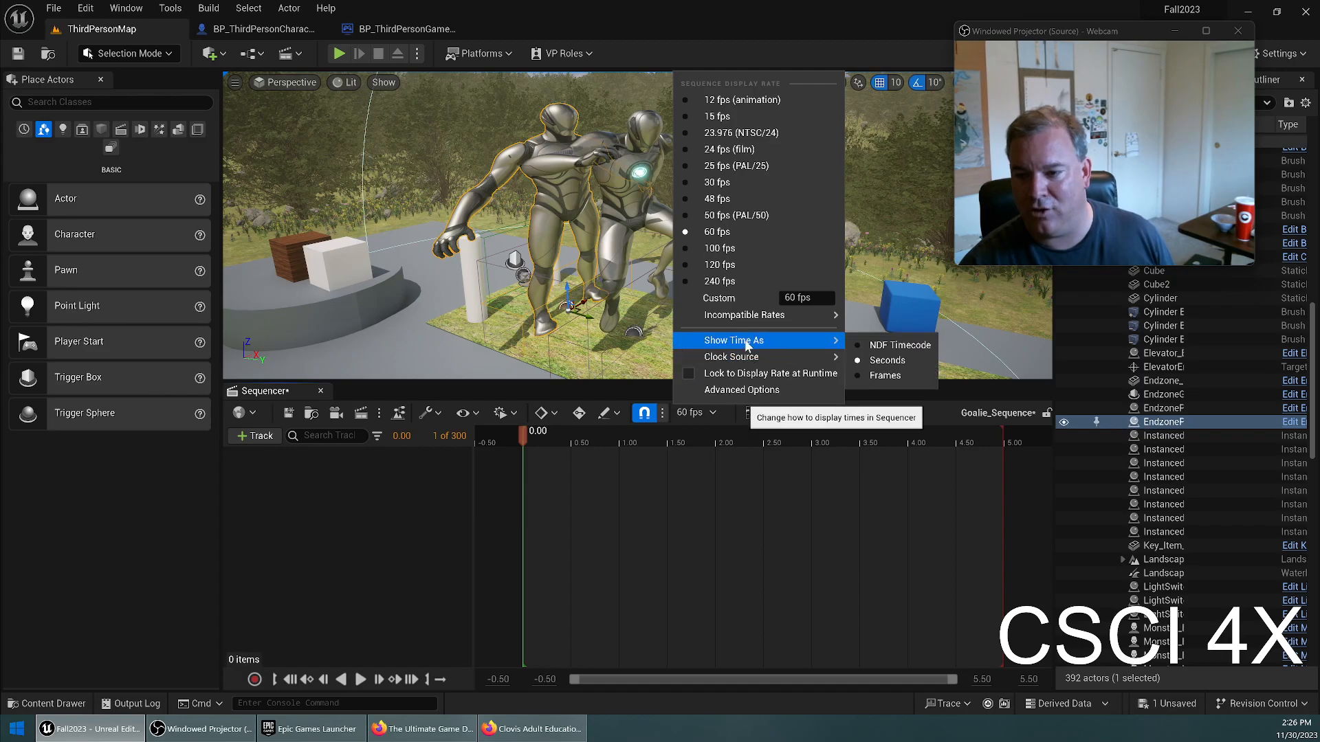
click(897, 363)
click(705, 413)
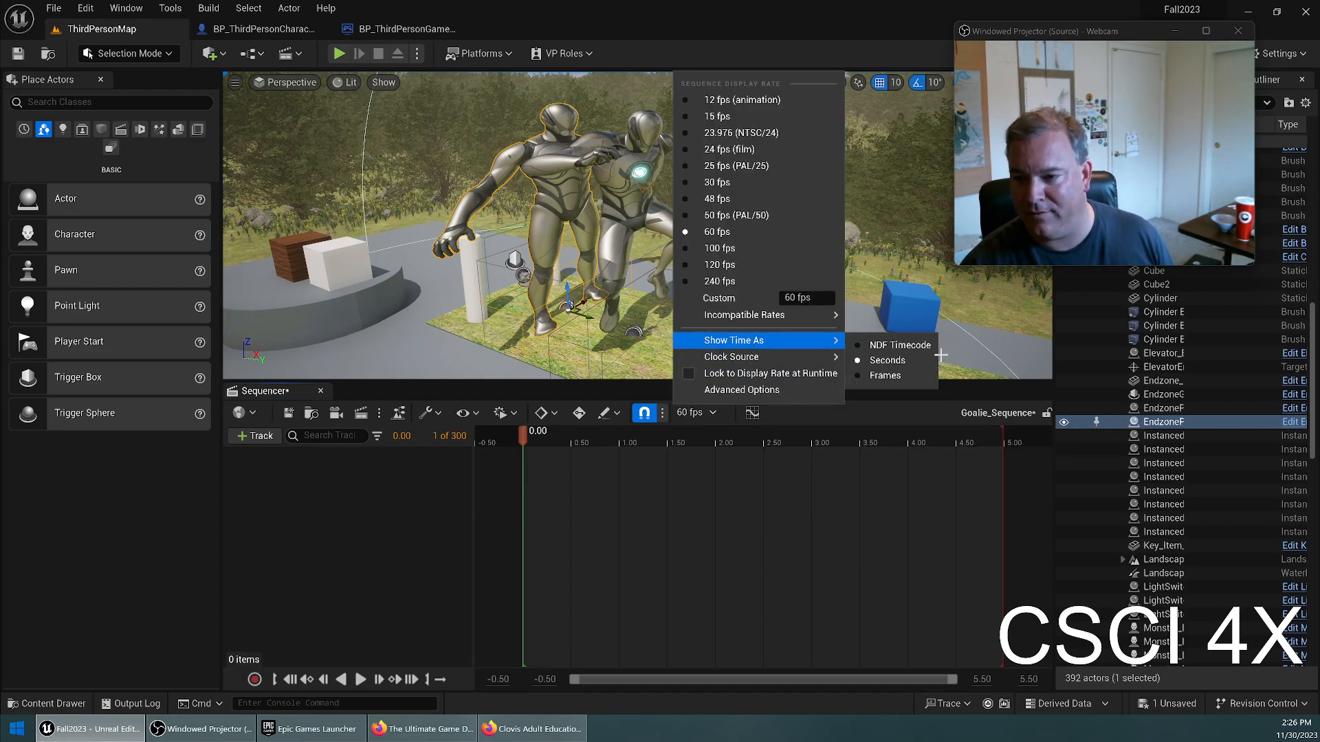
click(887, 375)
click(715, 413)
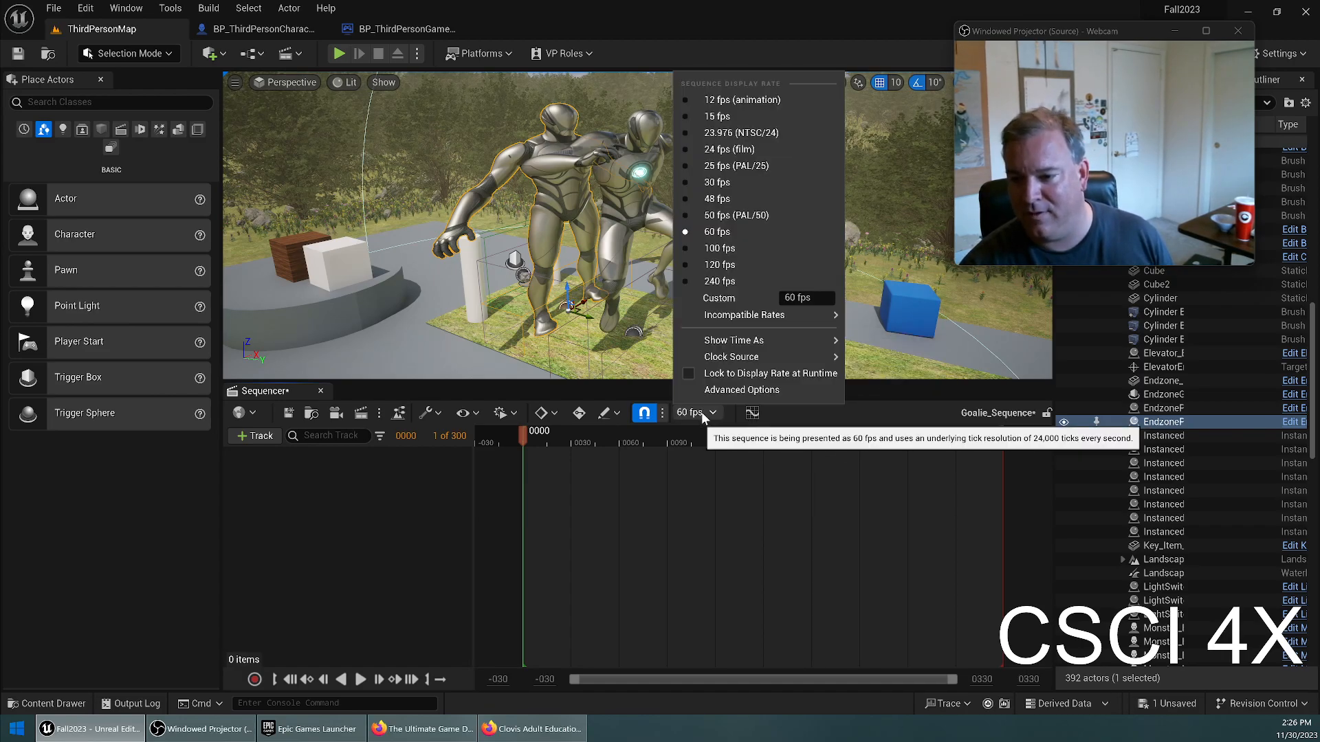
click(904, 362)
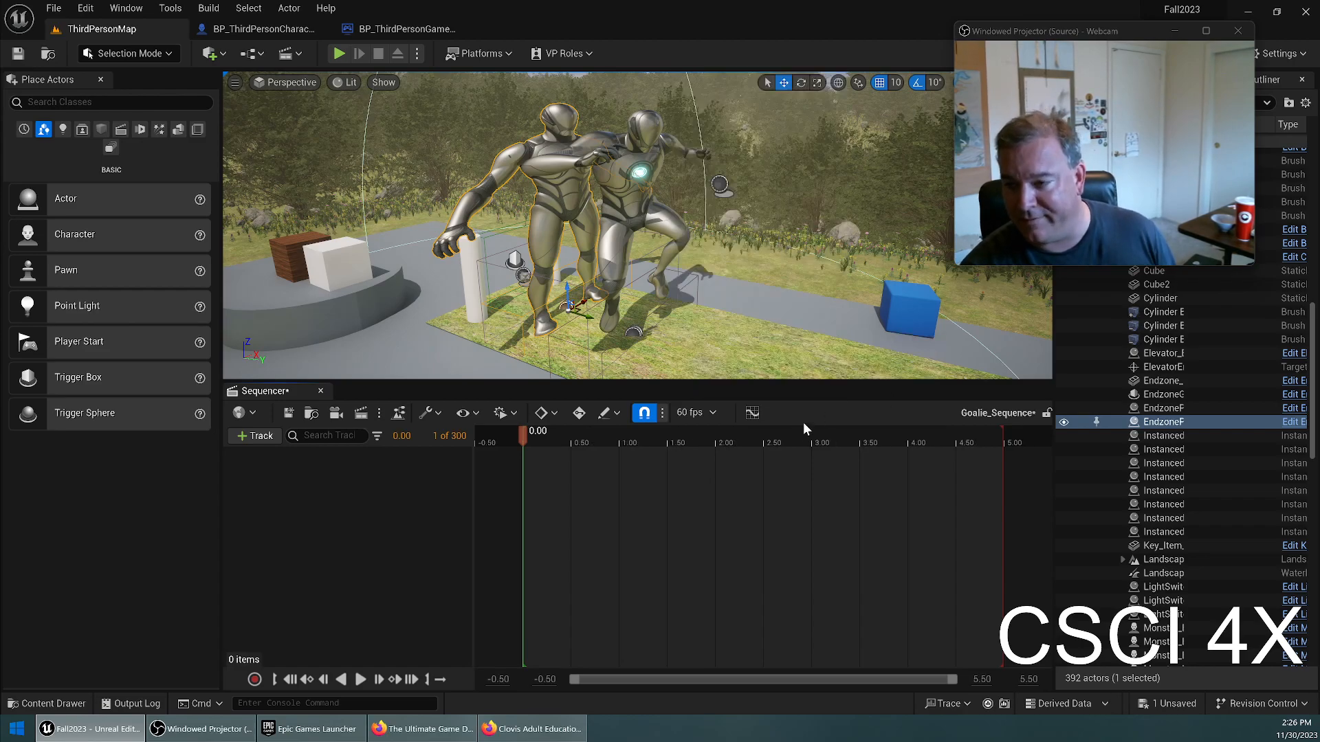
Add the first goalie actor, EndzonePenalty2_BP, from the level to Goalie_Sequence as a track.
drag(1058, 33, 902, 30)
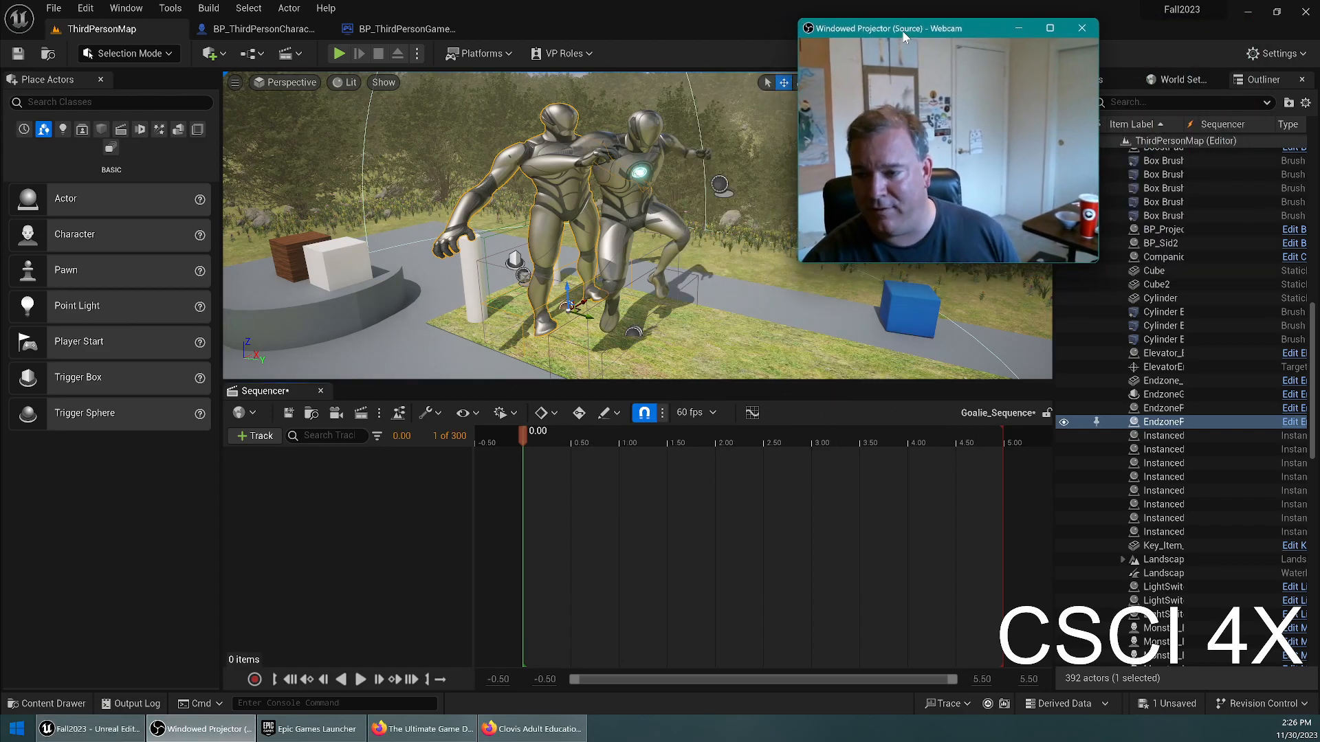
click(17, 56)
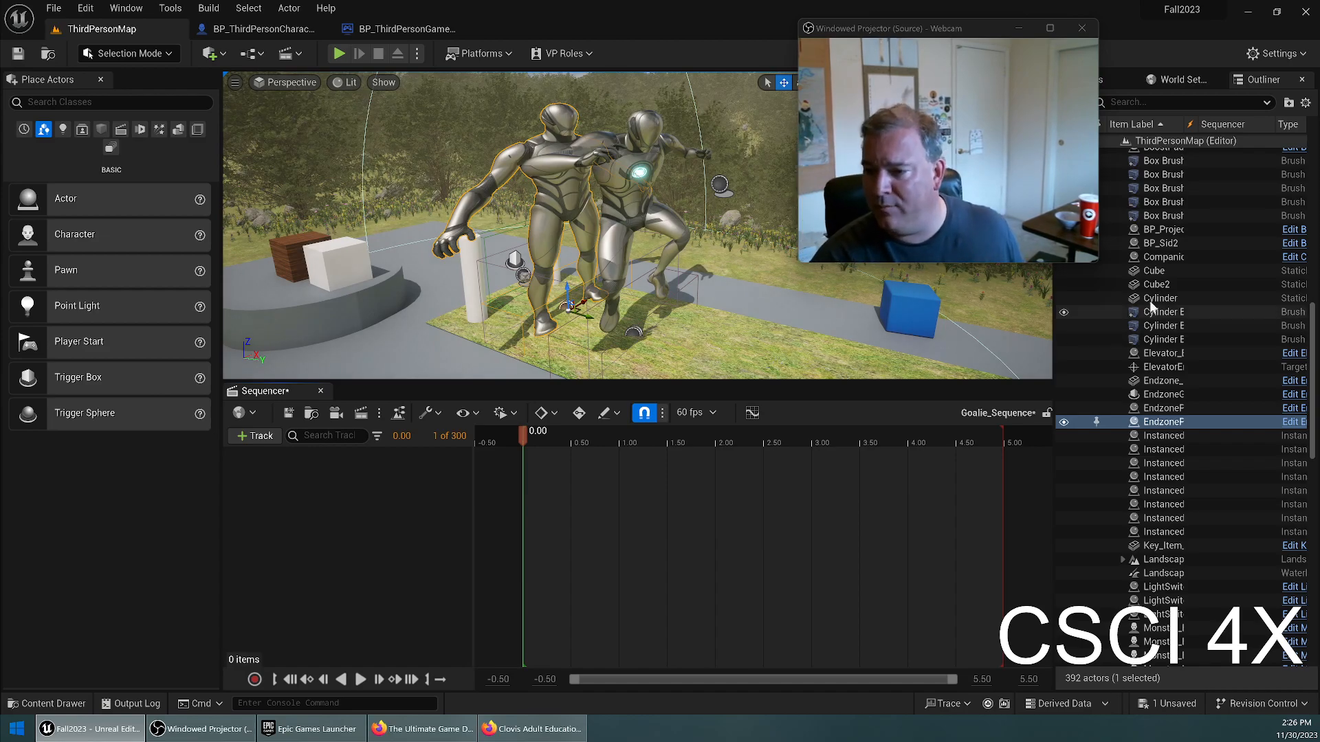
click(1201, 410)
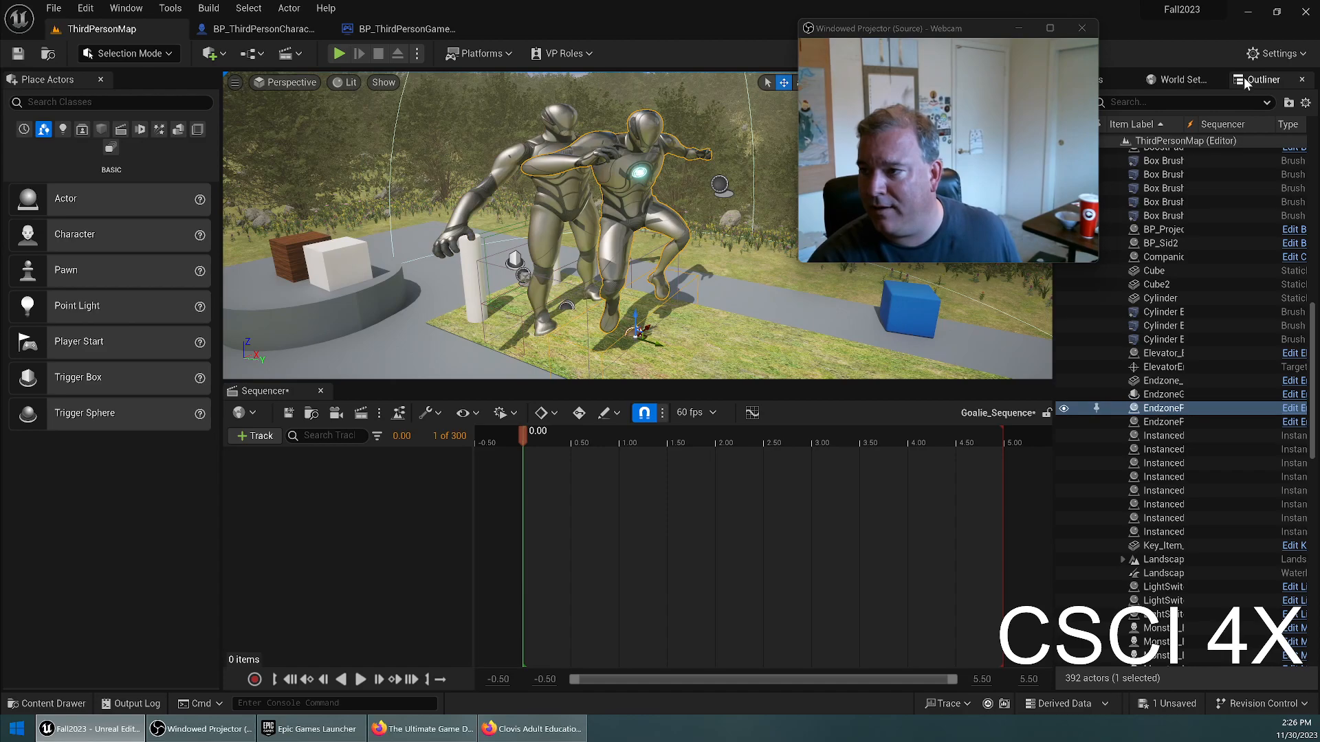
drag(969, 33, 984, 31)
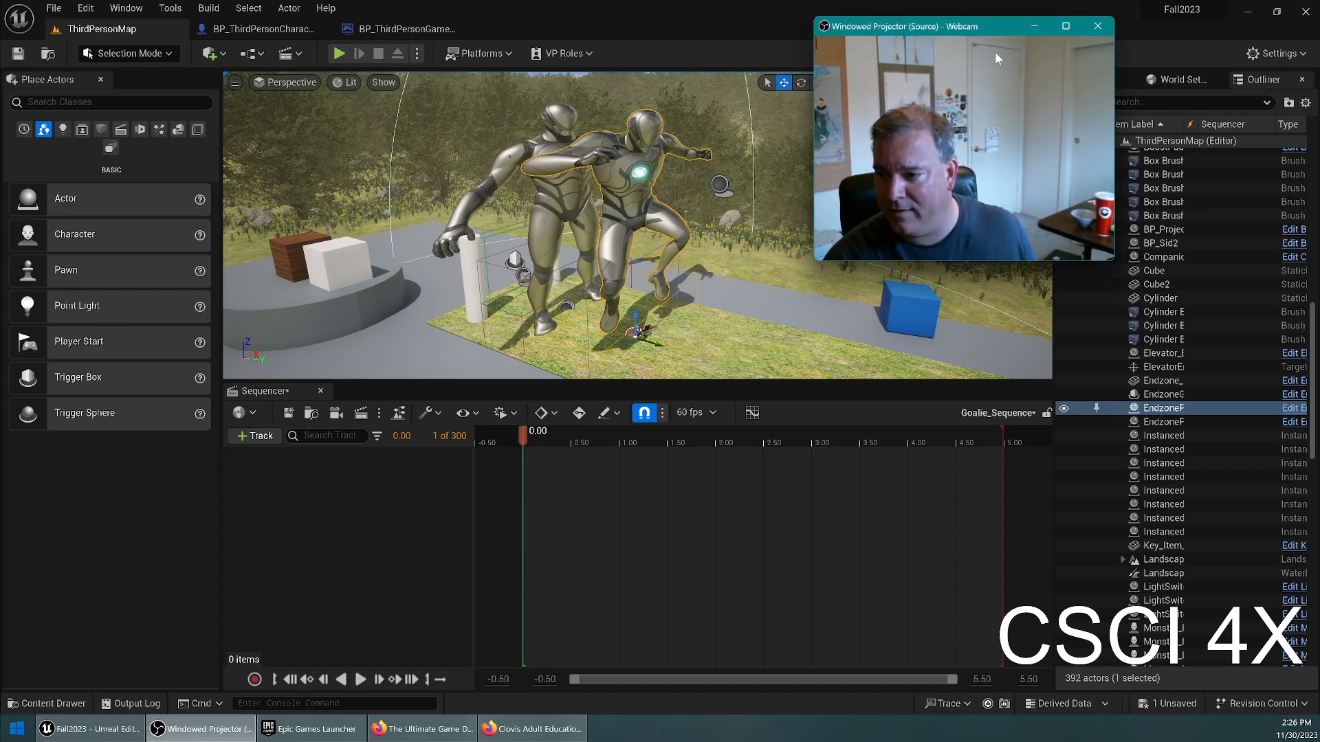
drag(1182, 411, 333, 464)
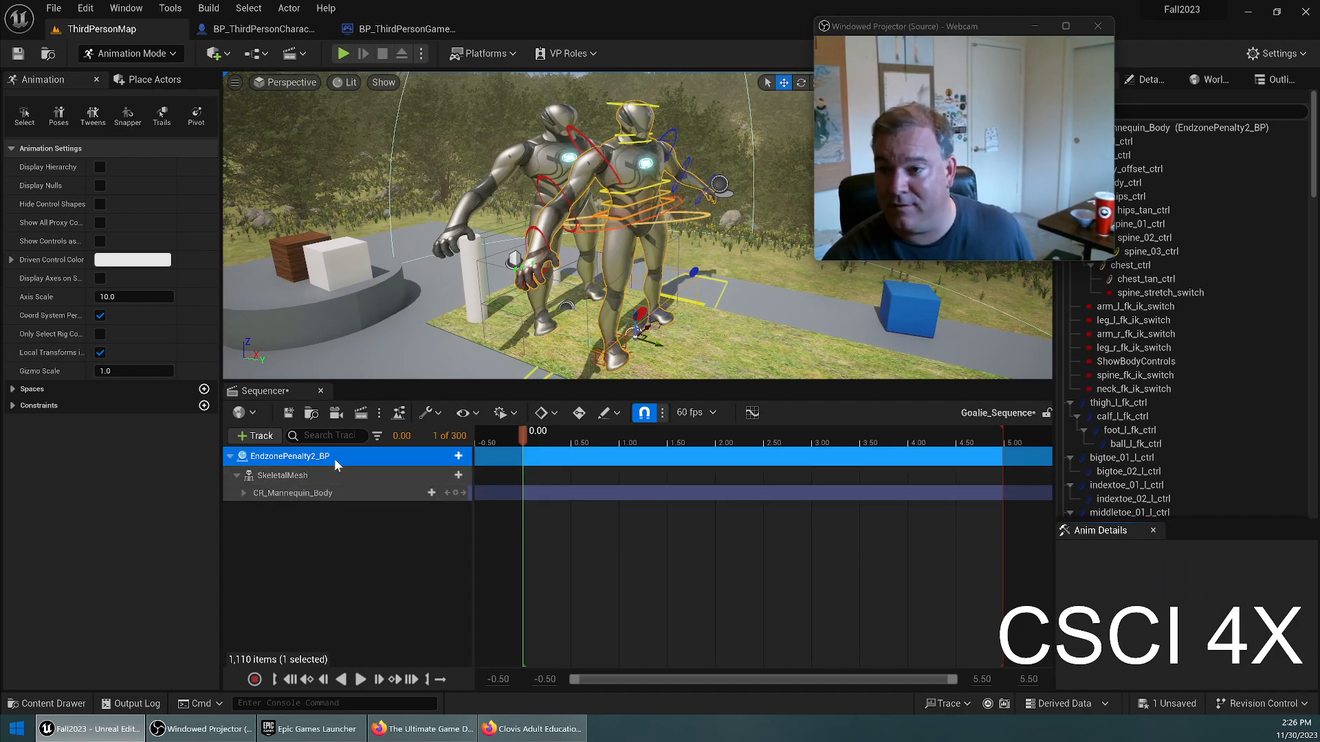
Add the second goalie actor, EndzonePenalty2_BP2, to Goalie_Sequence and select the EndzonePenalty2_BP track.
click(545, 151)
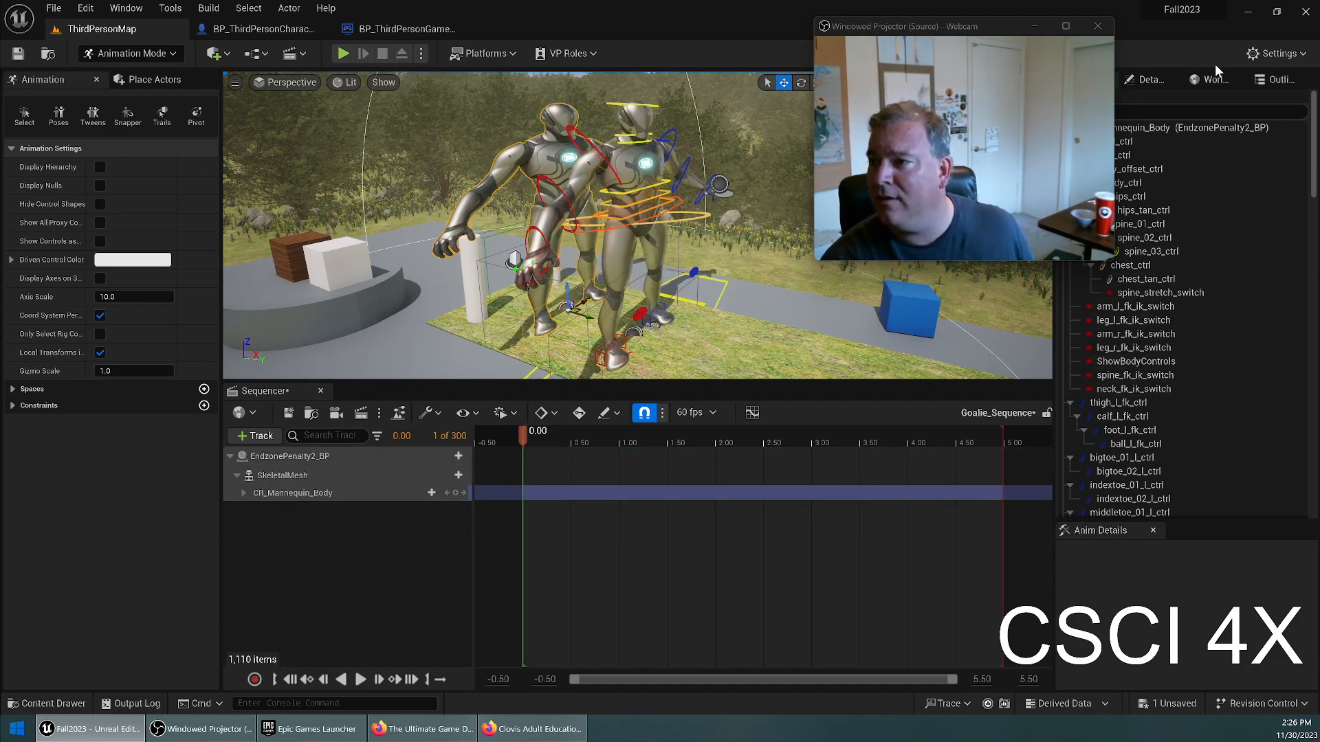
click(1277, 83)
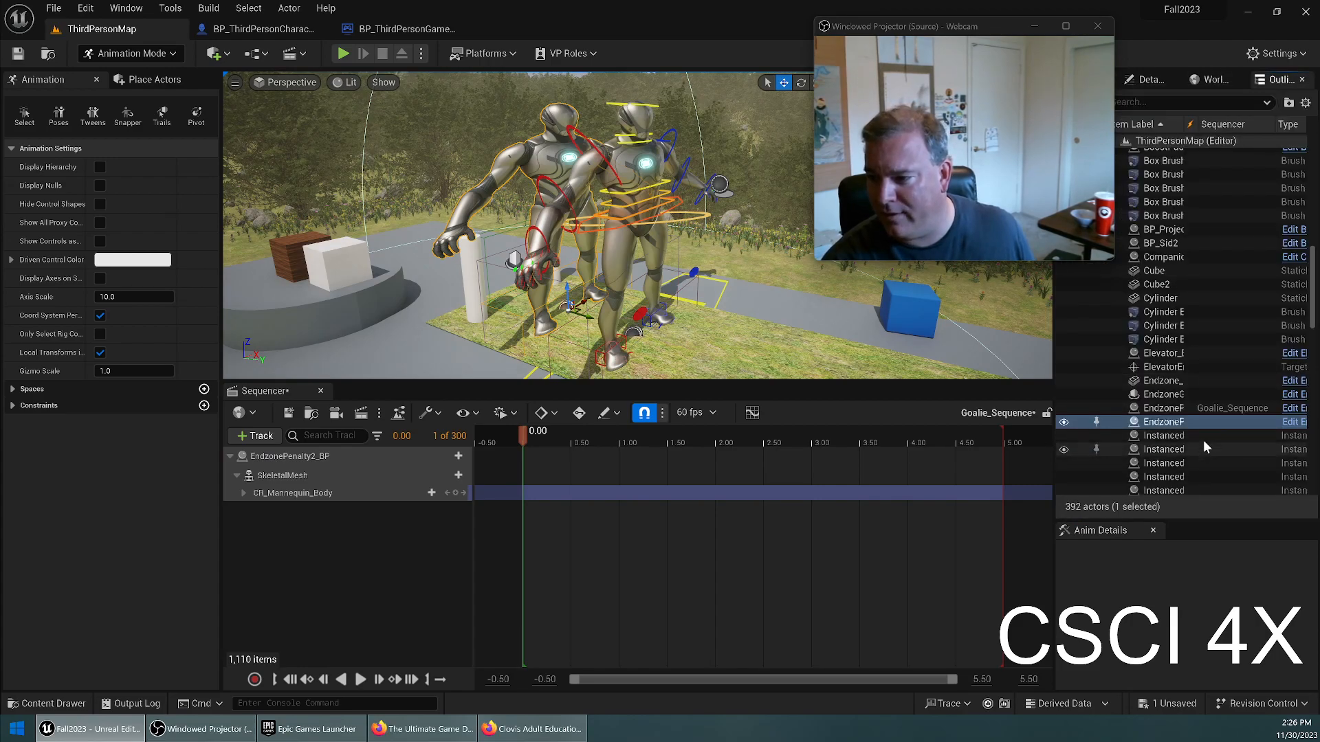
drag(1162, 422, 390, 528)
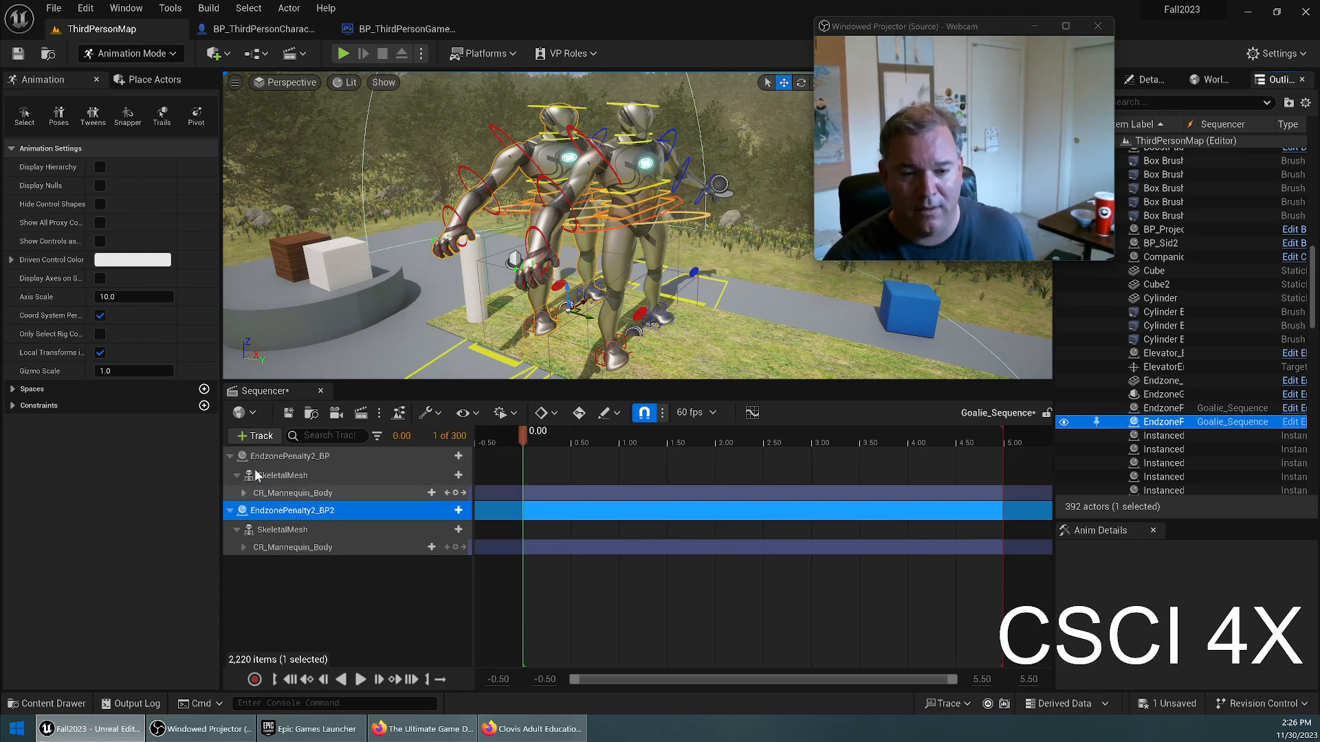
click(294, 451)
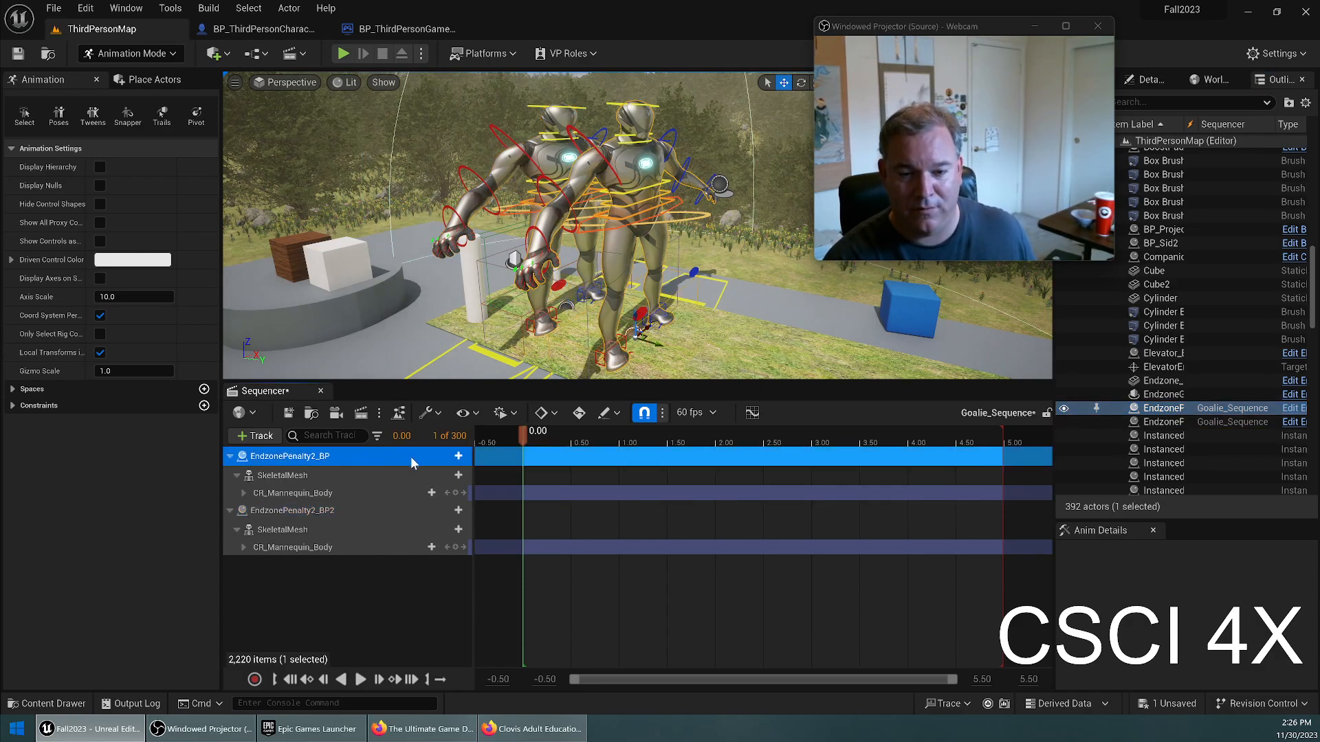
Add a Transform track to EndzonePenalty2_BP and key it at 0.00 seconds.
click(458, 456)
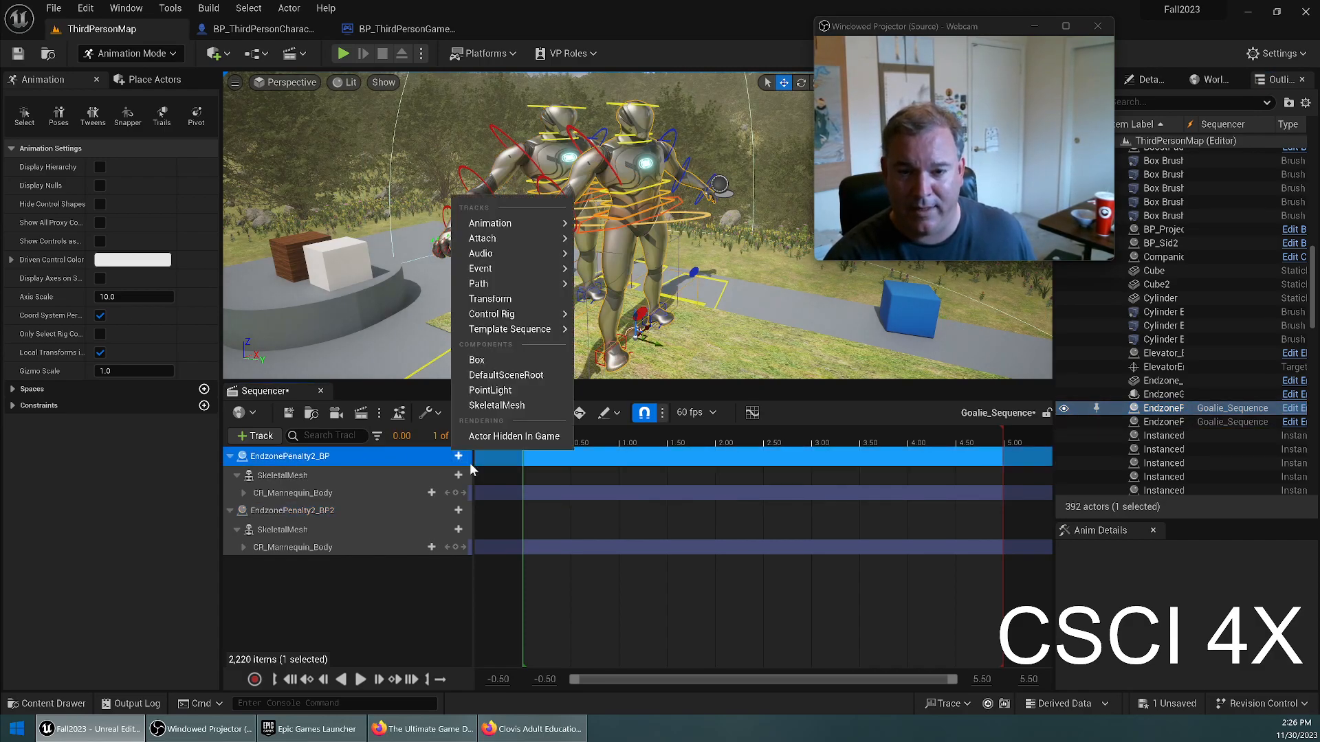
click(543, 306)
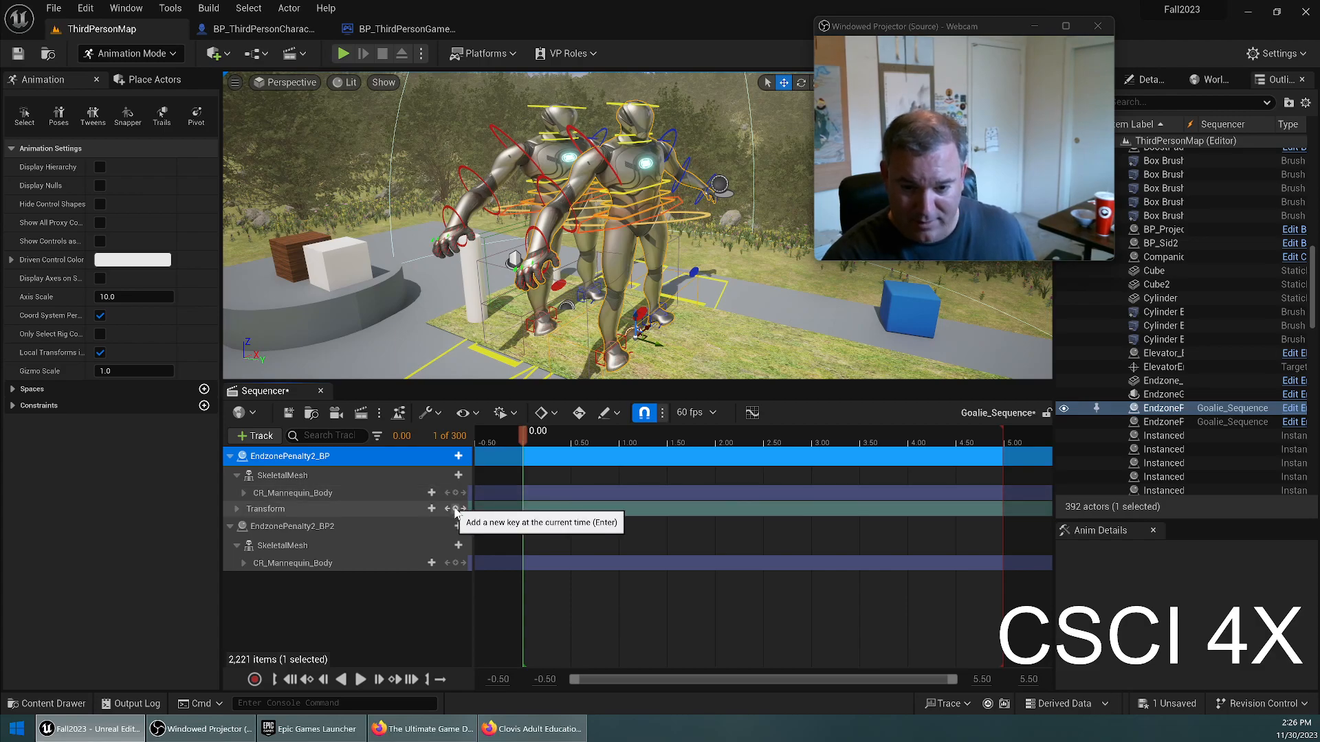
click(455, 509)
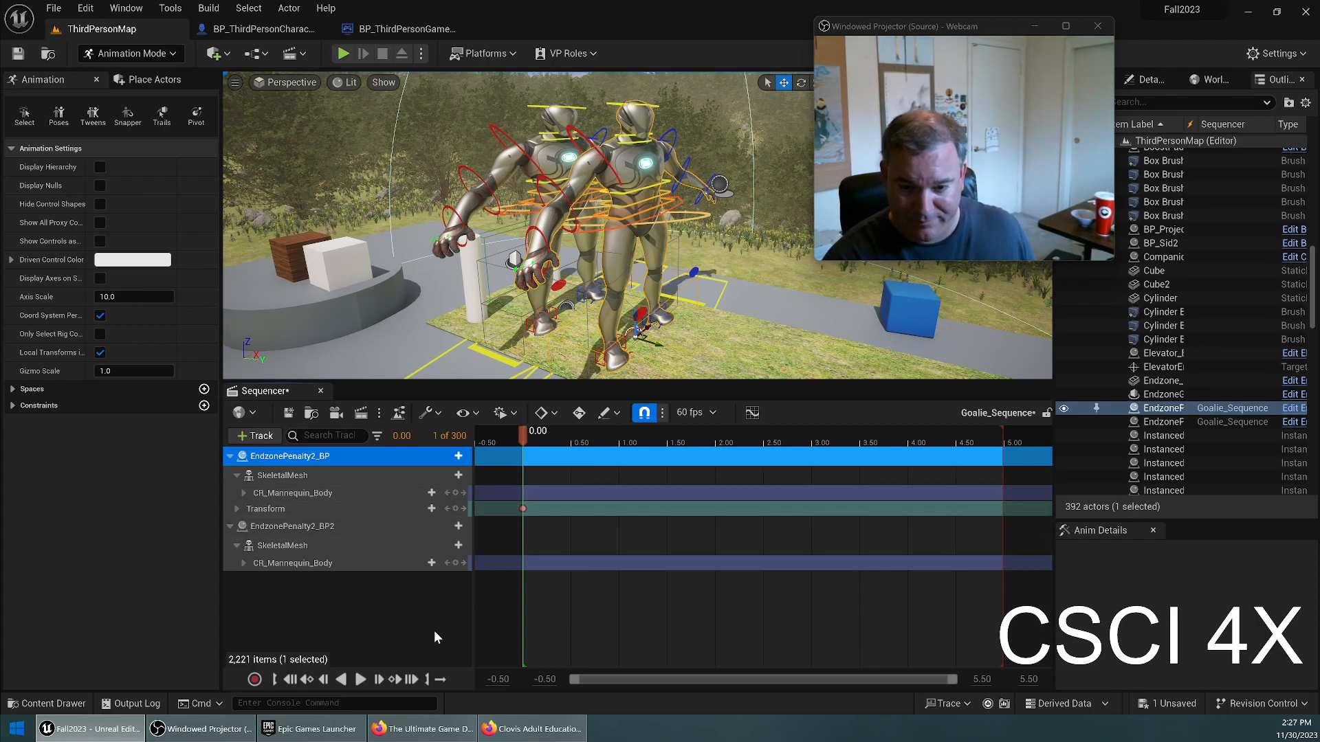
Add a Transform track to EndzonePenalty2_BP2 and key it at 0.00 seconds.
click(285, 526)
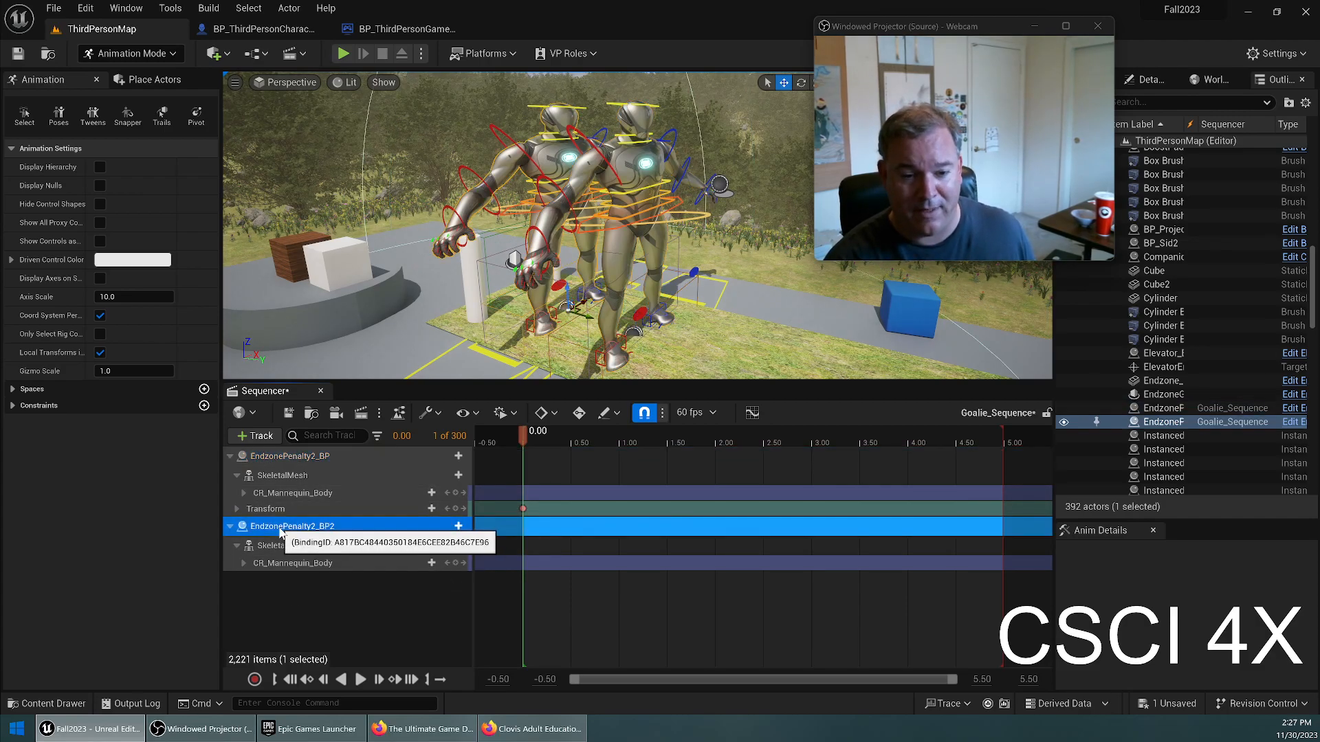
click(458, 526)
click(486, 365)
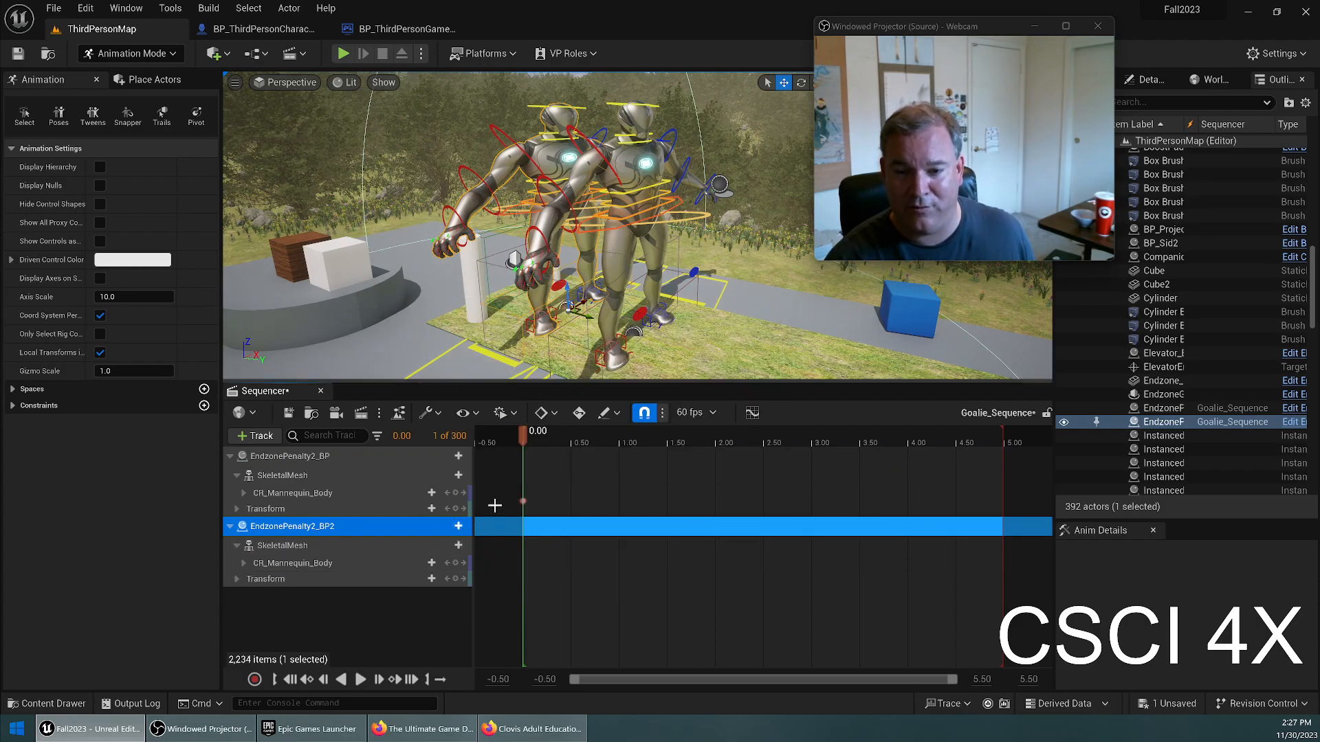
click(236, 579)
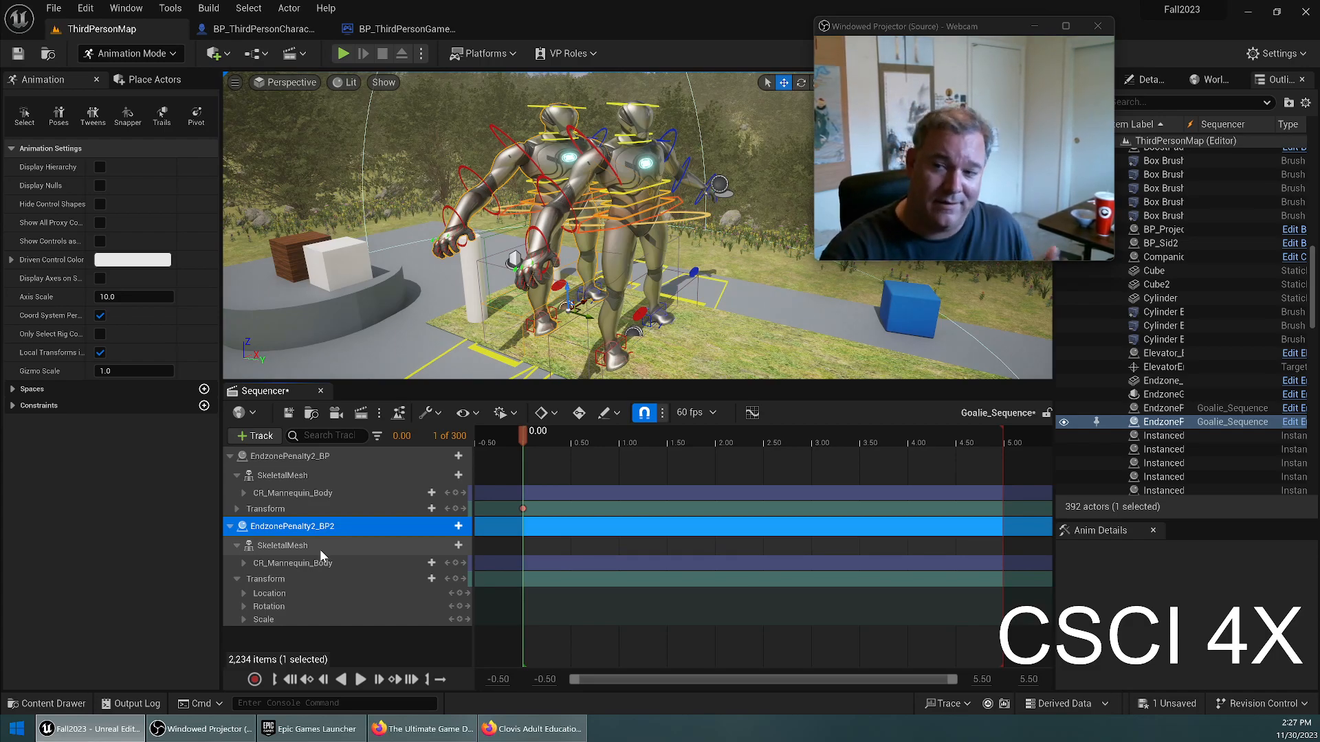
click(243, 594)
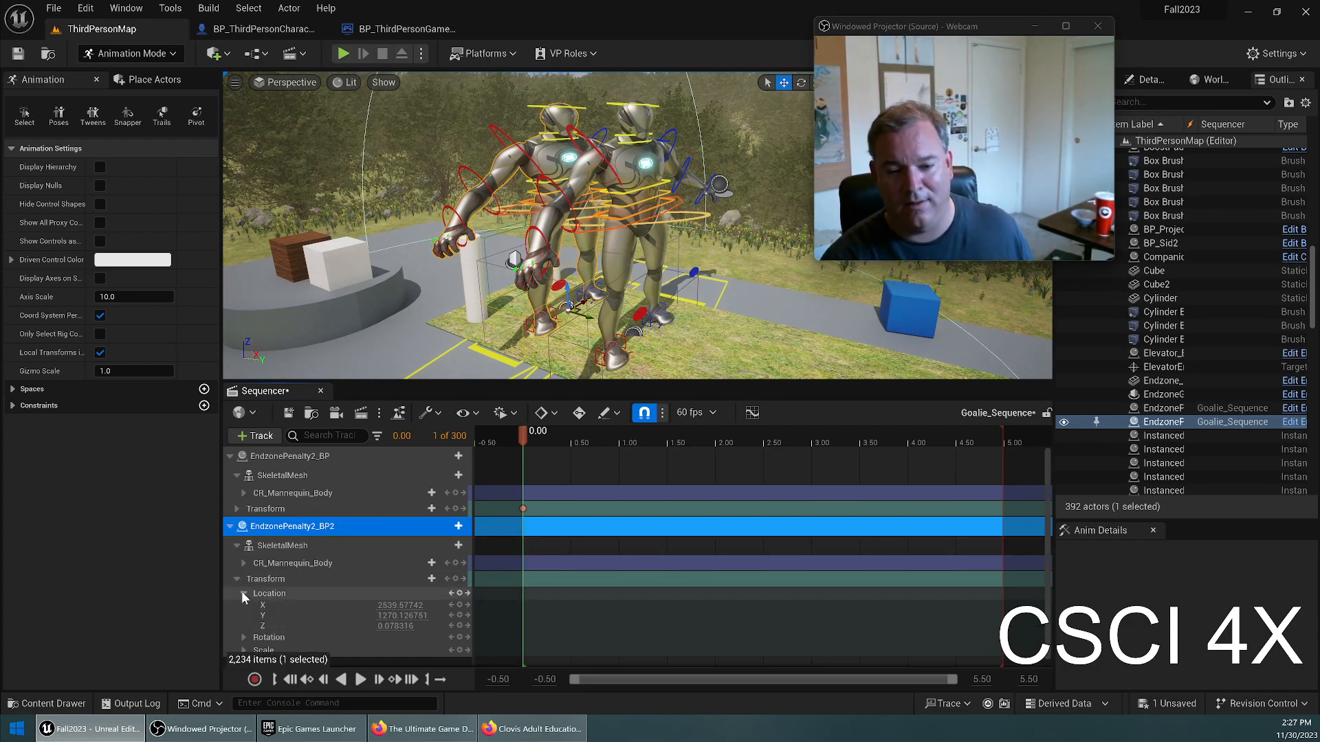
click(243, 594)
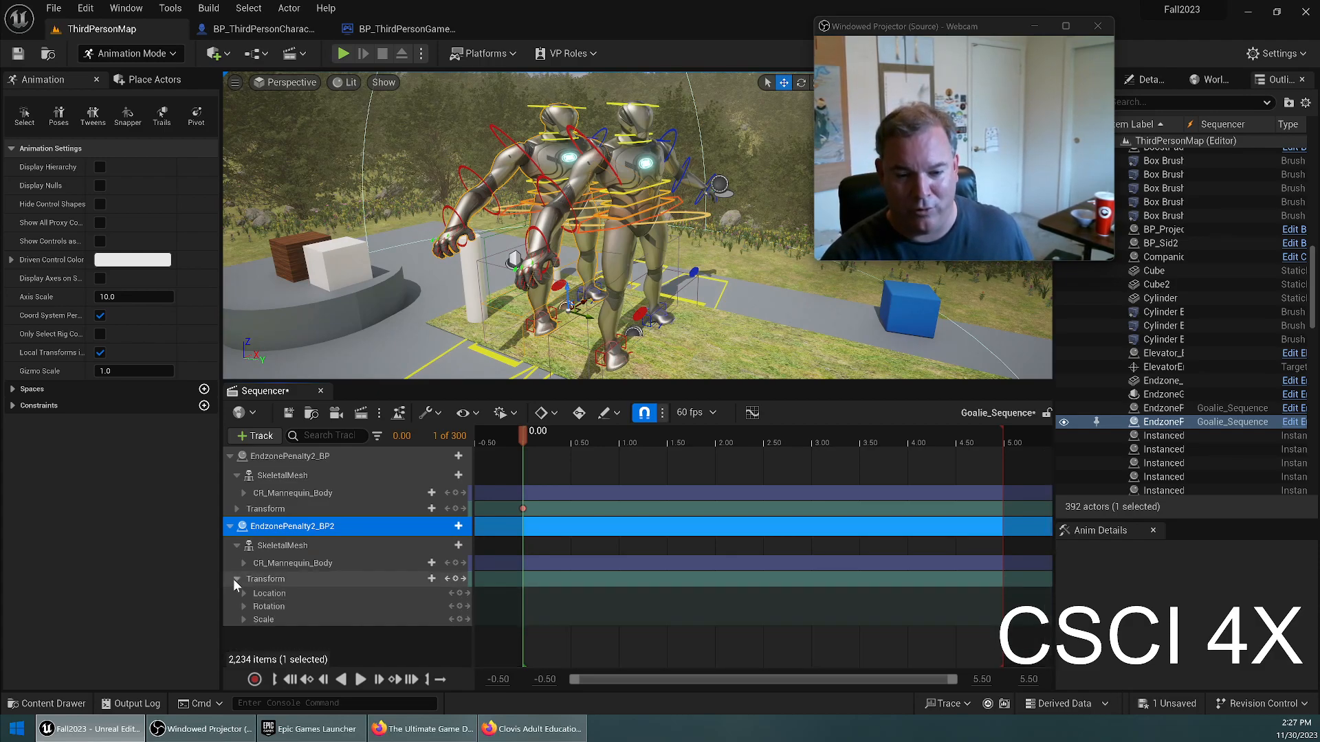
click(235, 579)
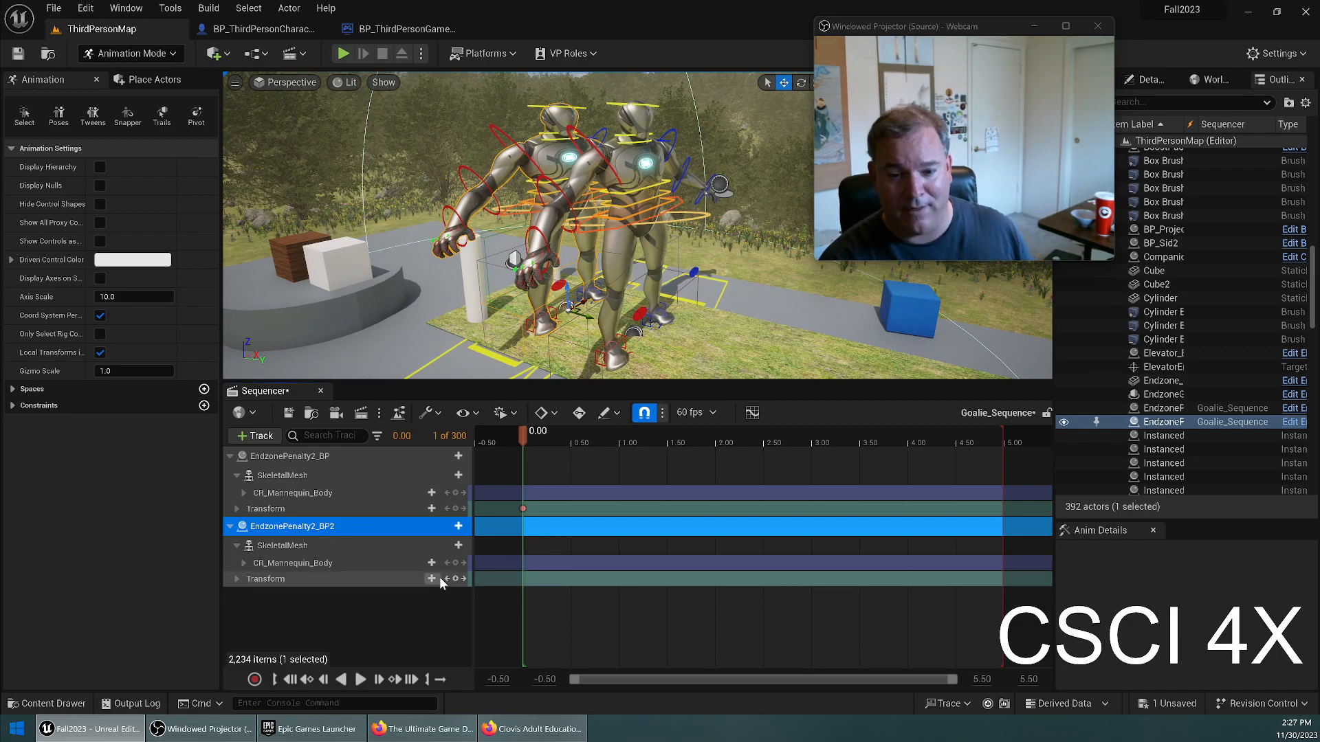
click(456, 580)
click(413, 621)
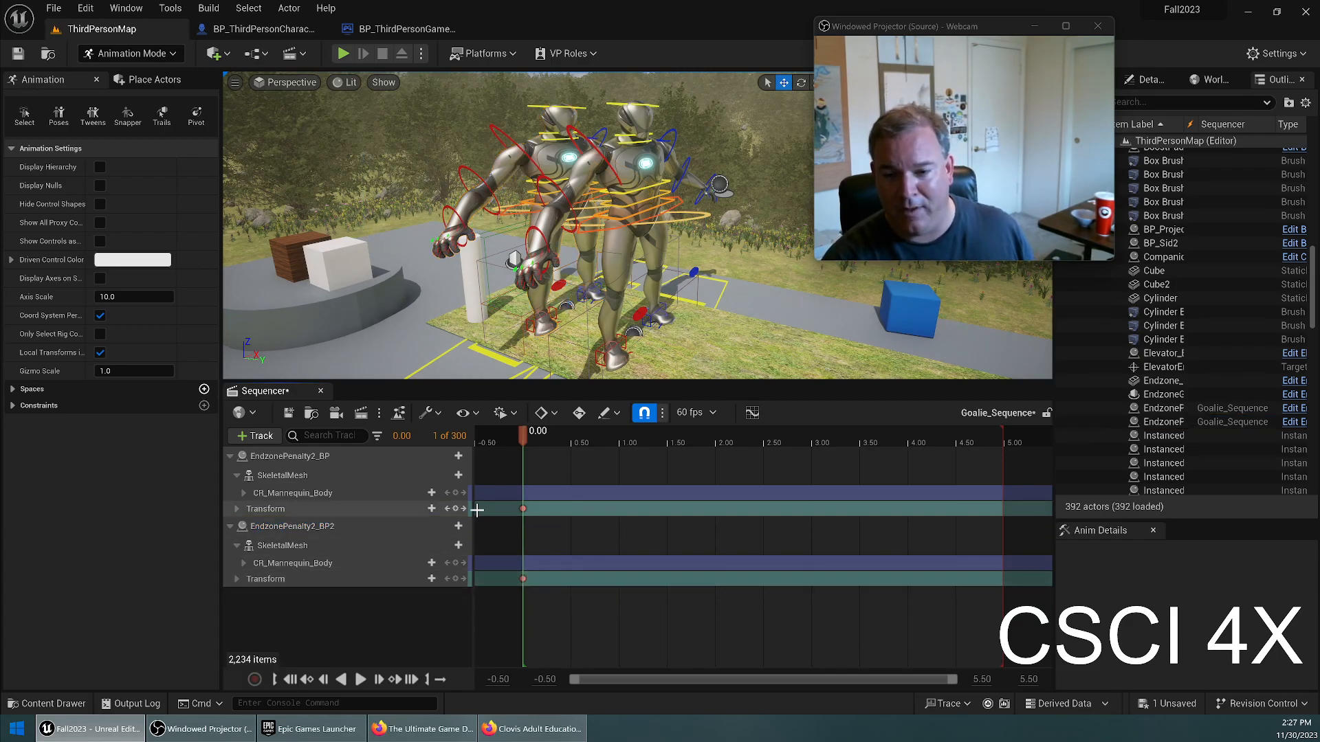
Move the playhead to 1.00 second and set the Location X of EndzonePenalty2_BP to 2000 there.
drag(590, 444, 622, 445)
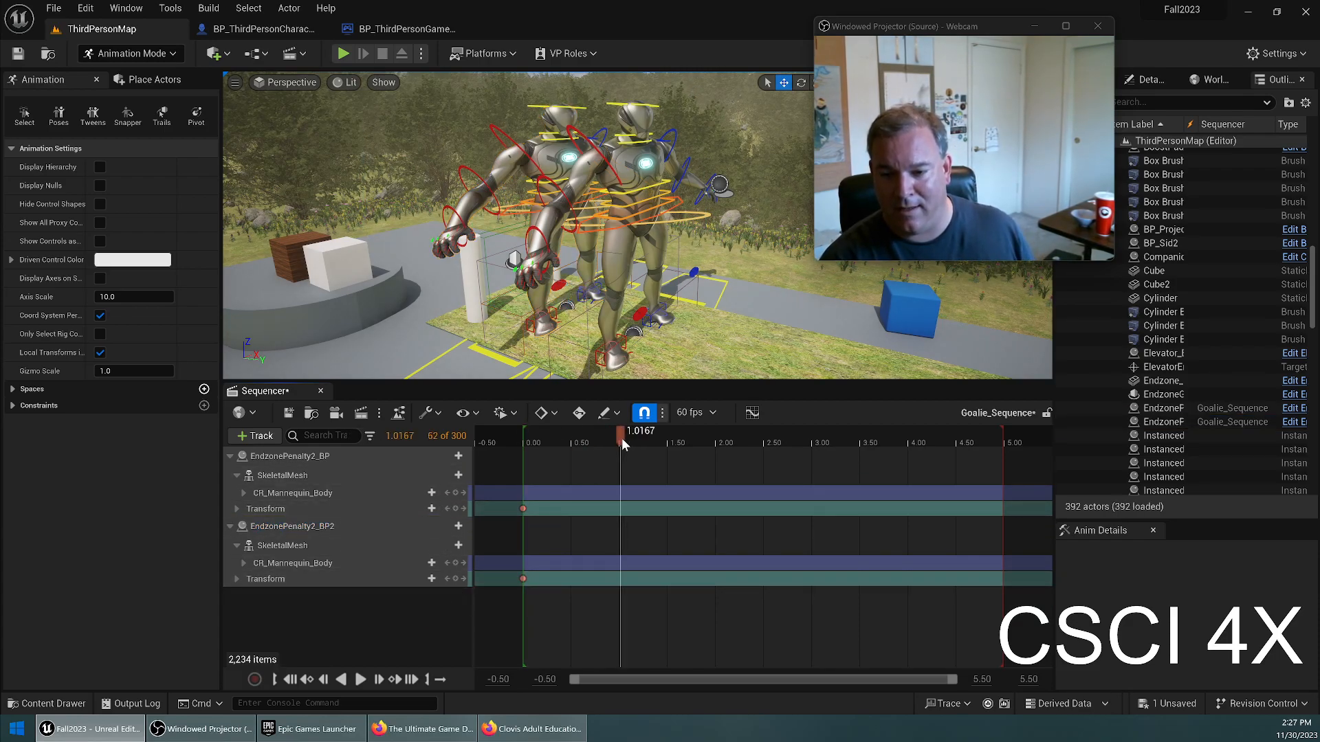
click(405, 436)
text(1)
key(Return)
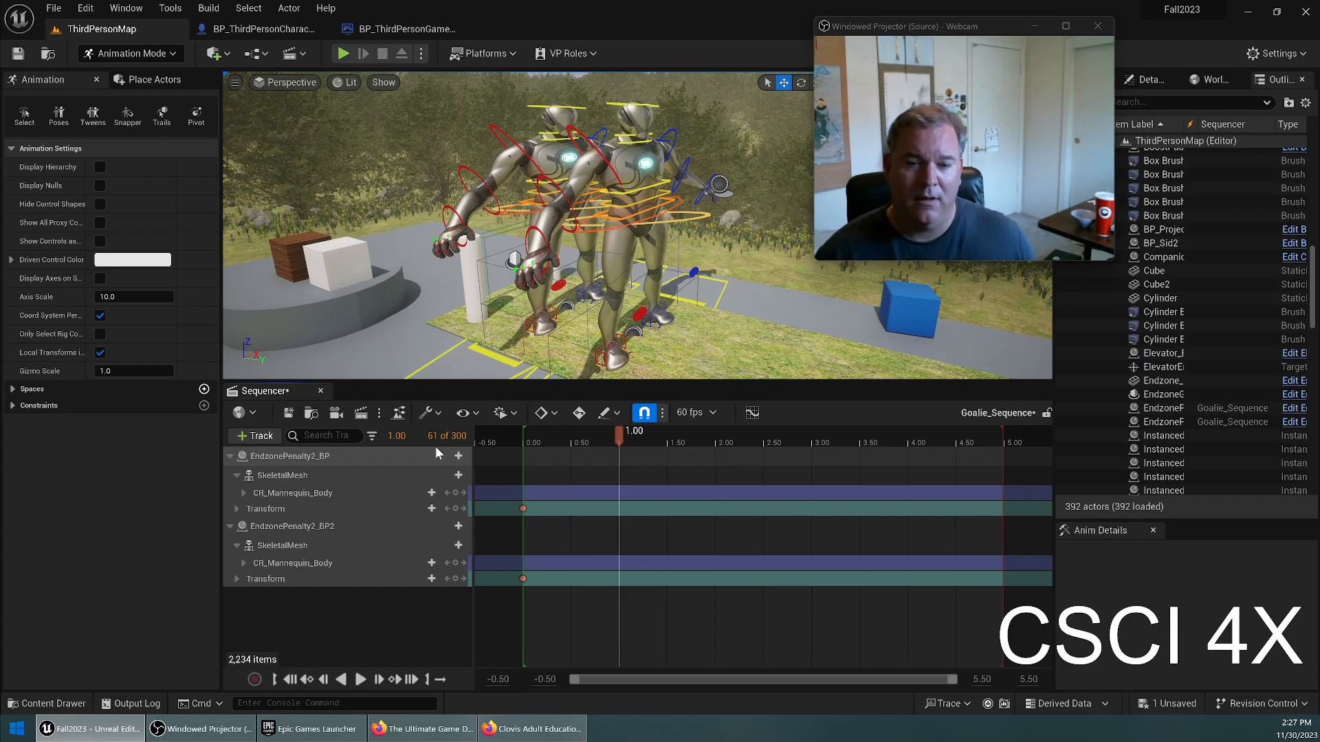
key(d)
mouse_move(717, 173)
right_down()
mouse_move(691, 195)
mouse_move(717, 173)
right_up()
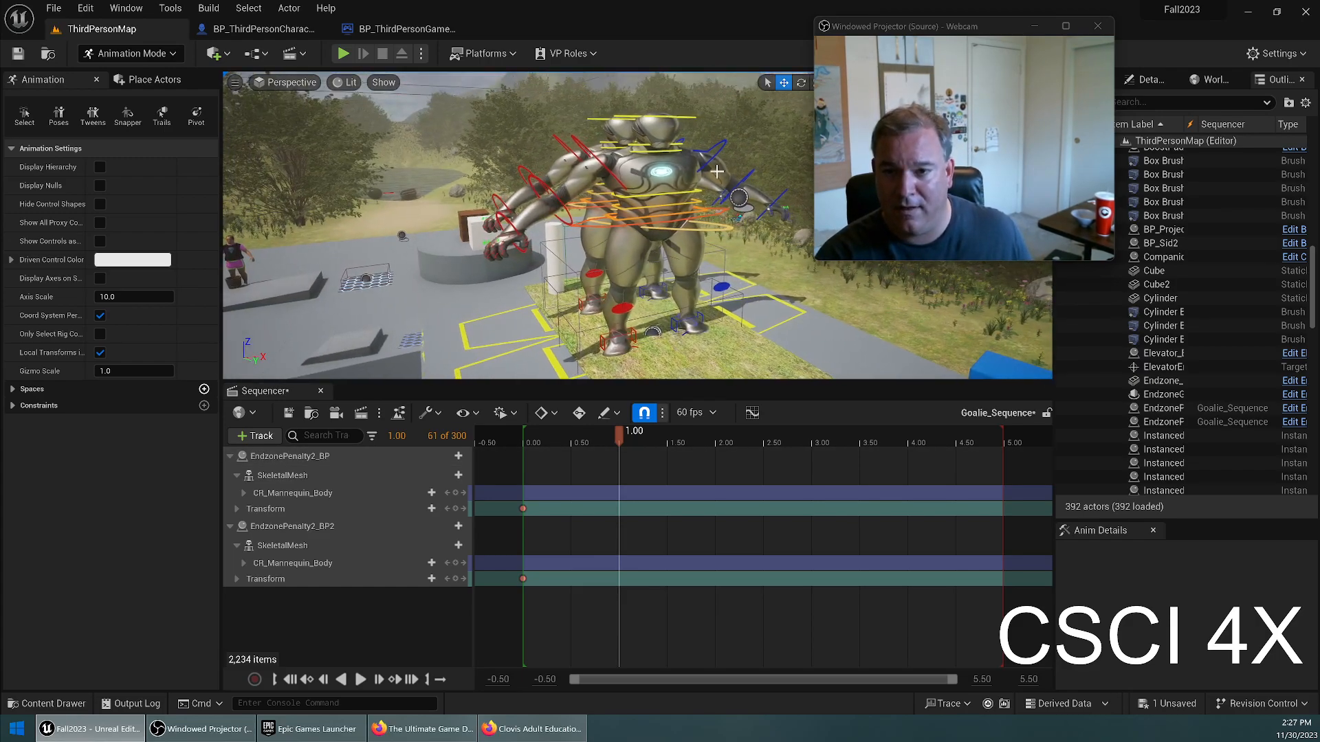
click(678, 180)
click(237, 509)
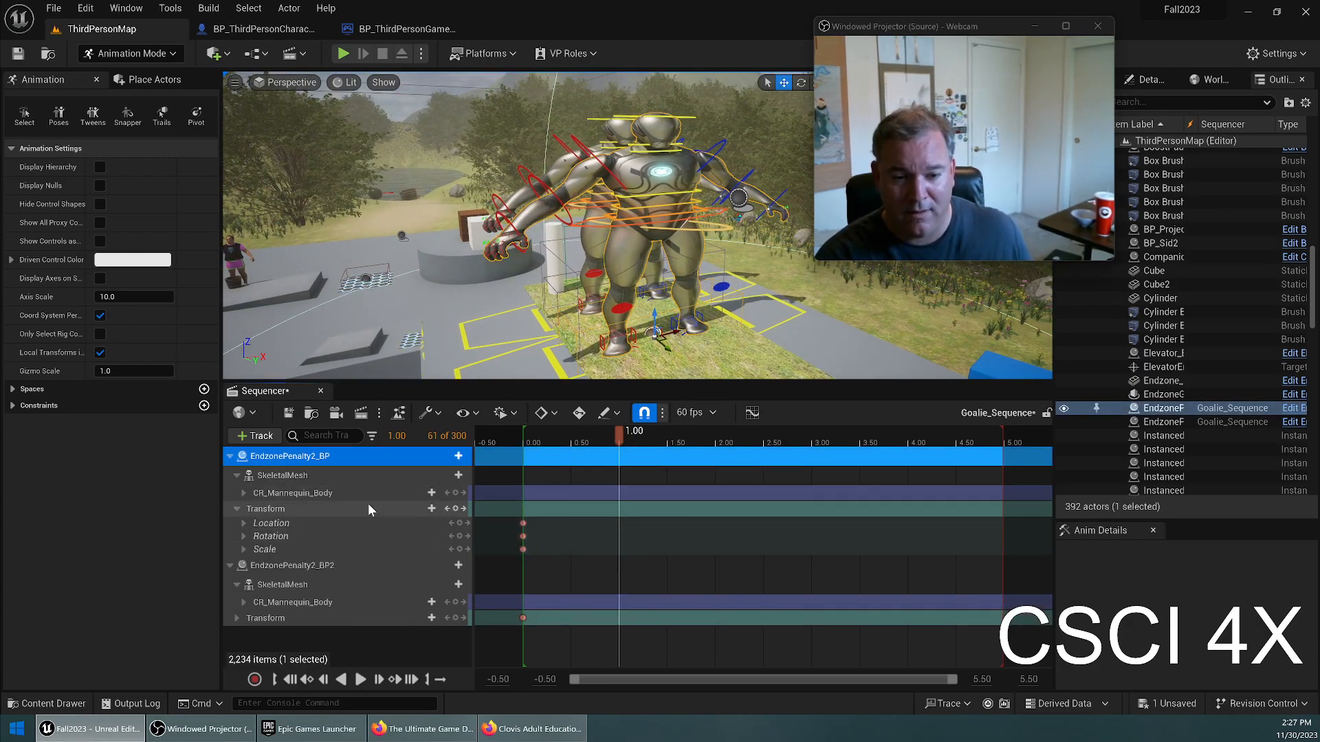
click(243, 523)
click(393, 537)
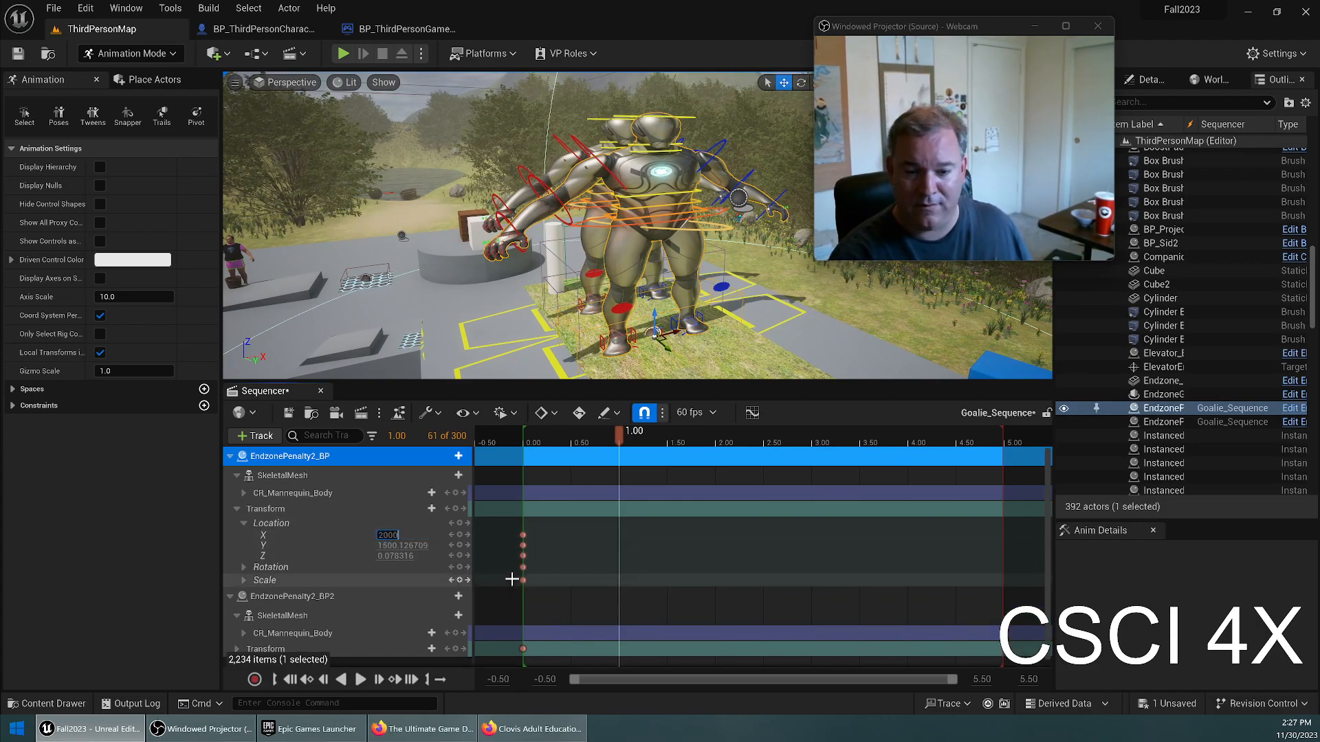
key(Return)
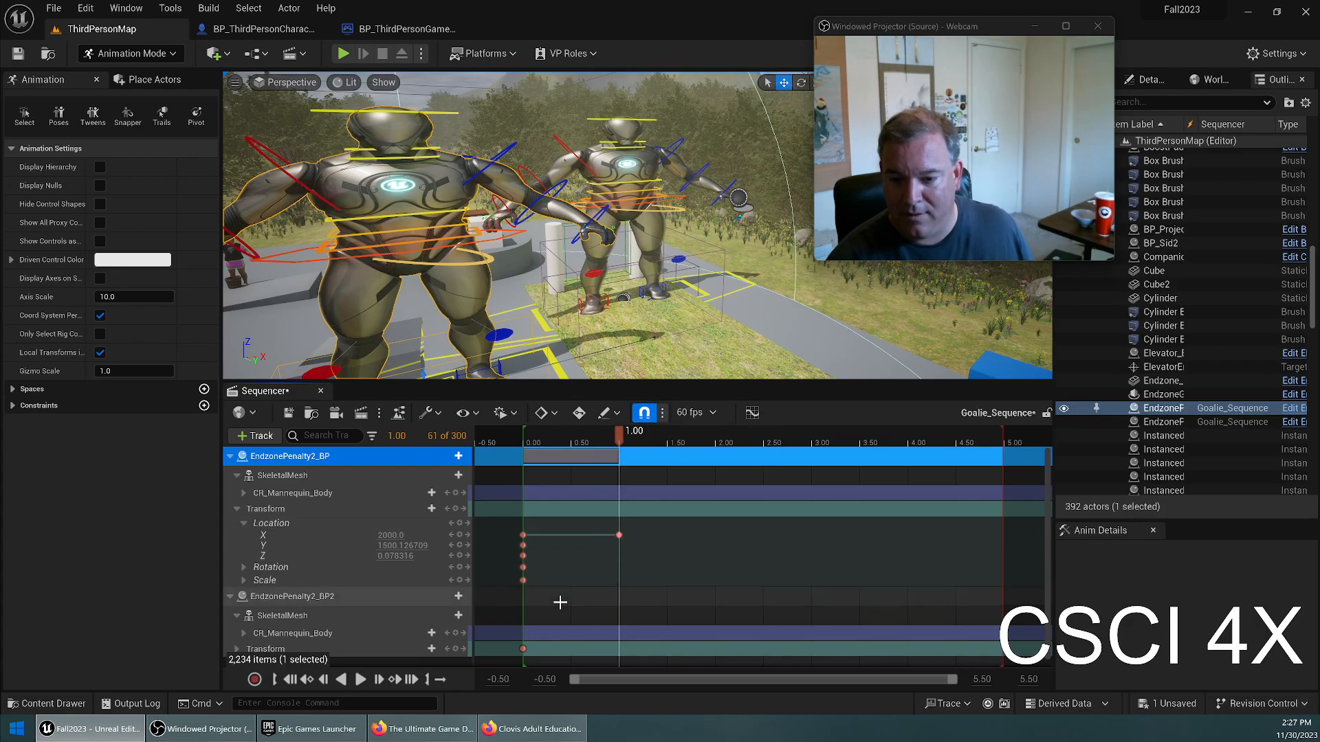
Set the Location X of EndzonePenalty2_BP2 to 3000 at the 1.00 second mark.
click(626, 171)
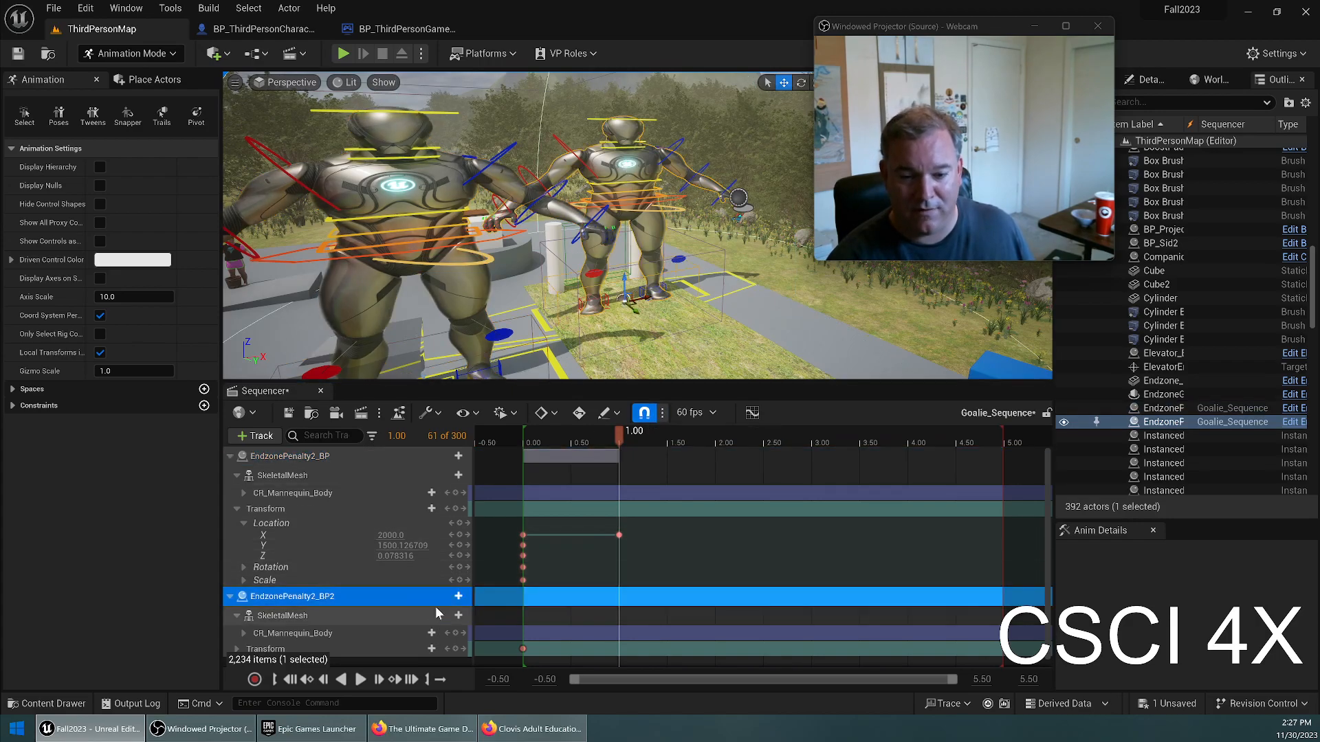
scroll(413, 614, down, 1)
click(236, 639)
scroll(410, 641, down, 1)
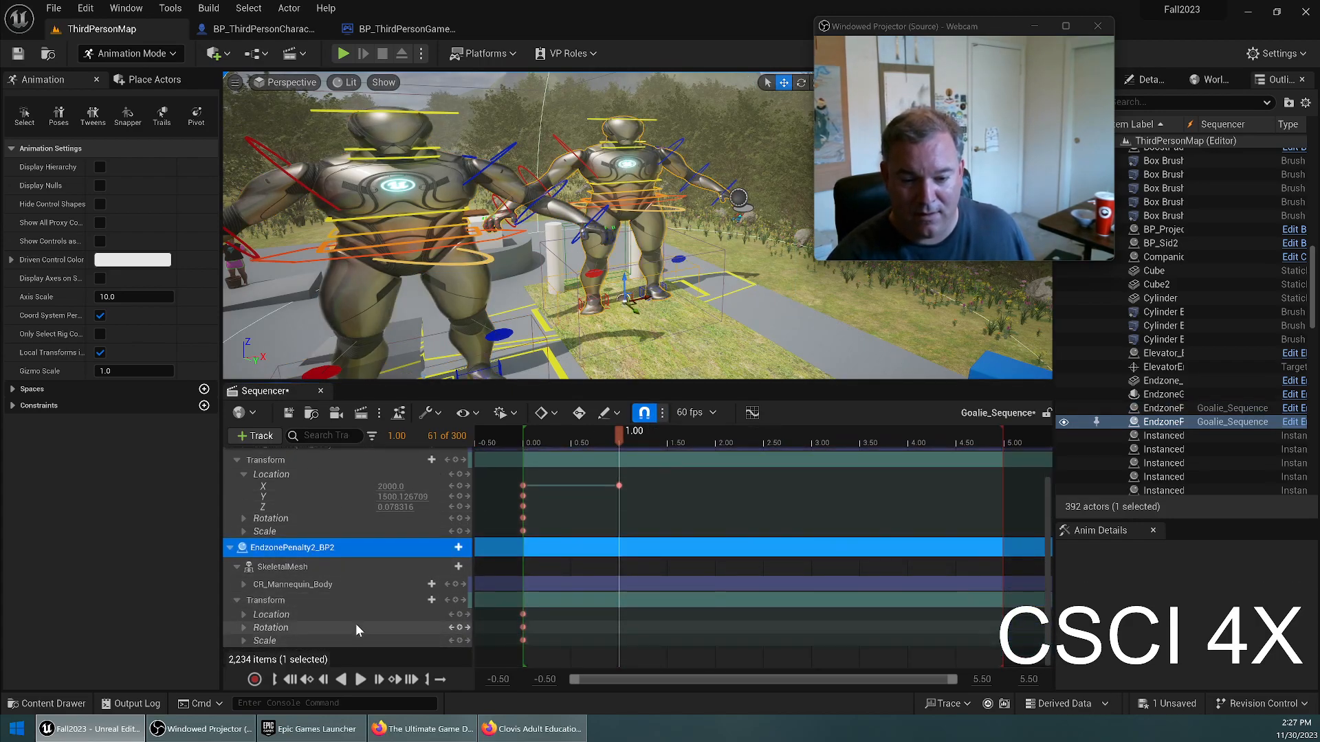
click(403, 626)
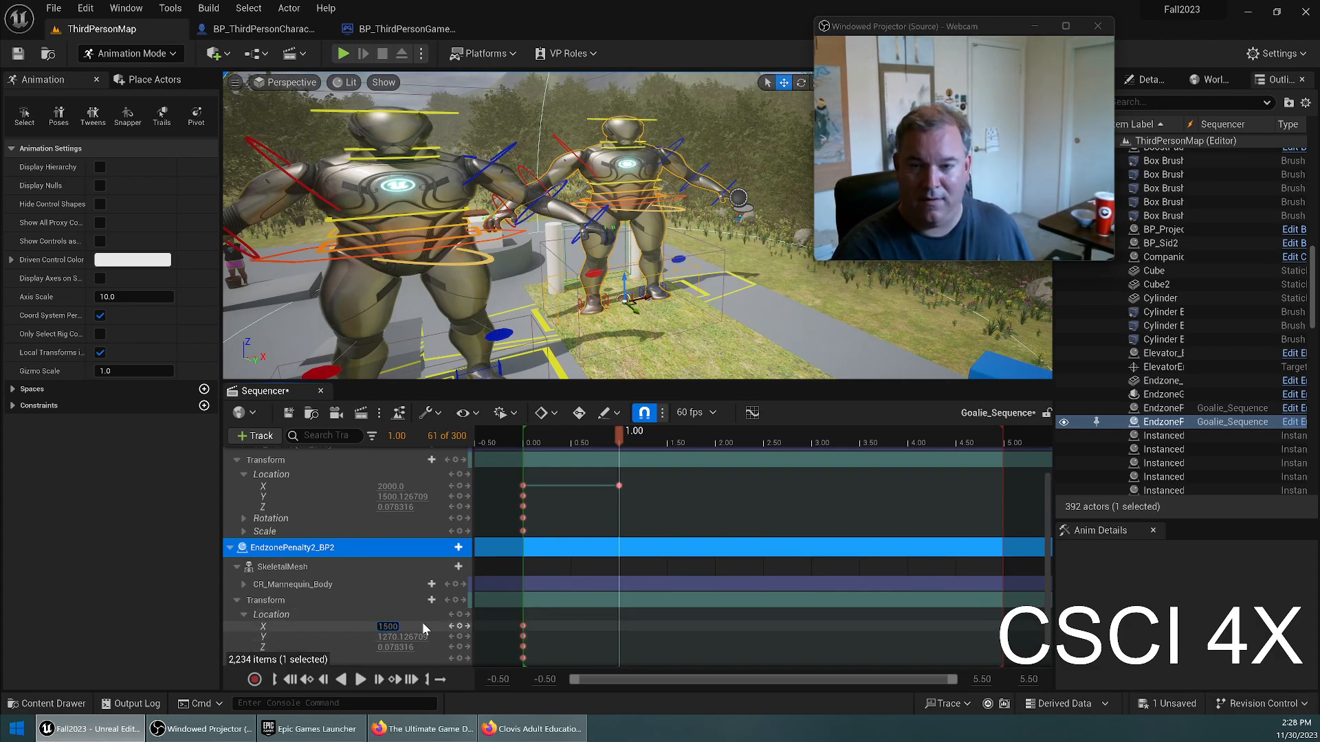
key(Return)
click(387, 627)
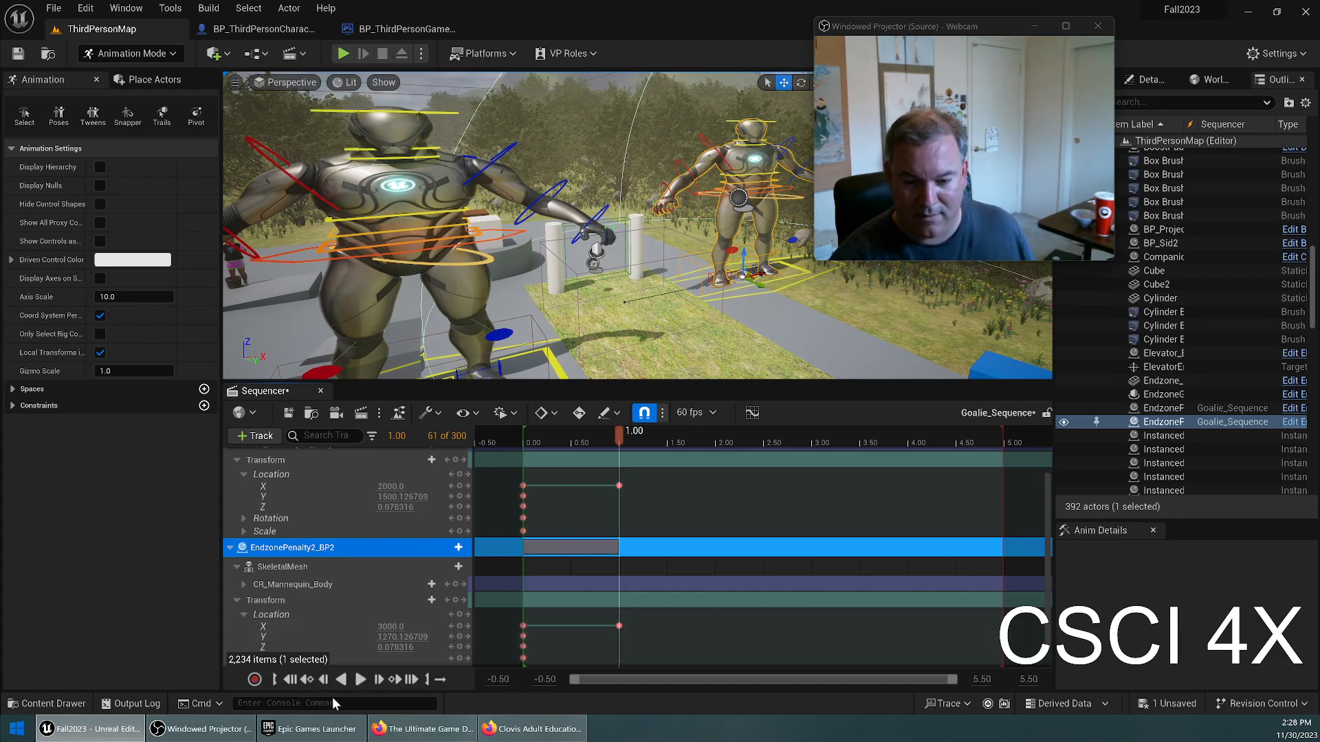
Play the goalie animation from the first key and return the playhead to 0.00.
click(306, 679)
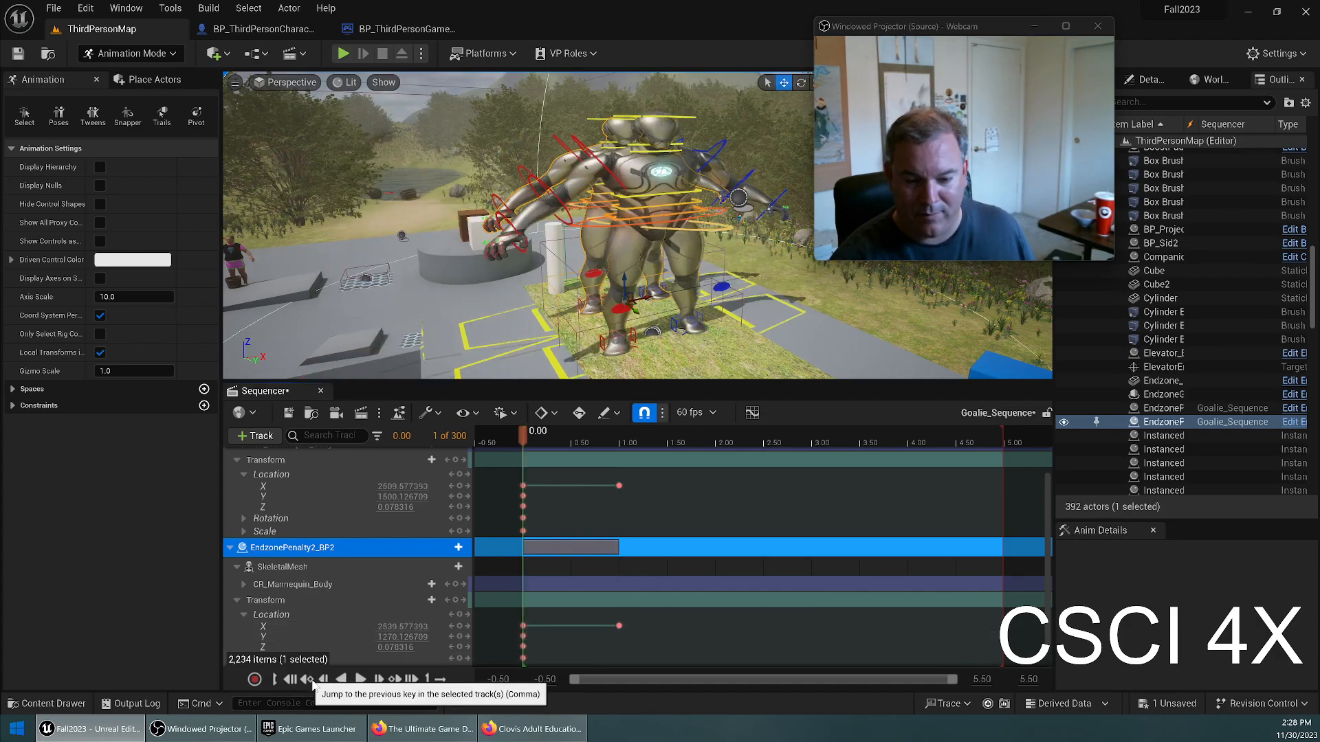
click(360, 679)
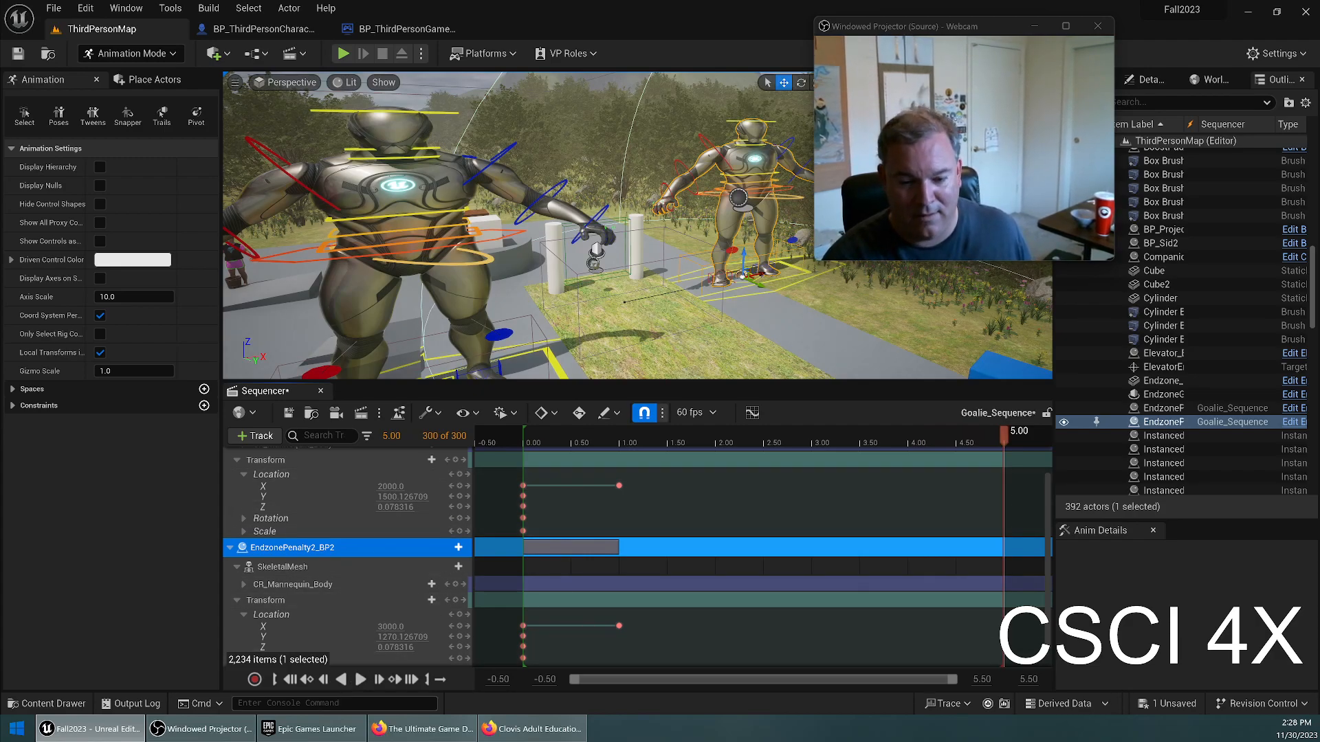
click(308, 680)
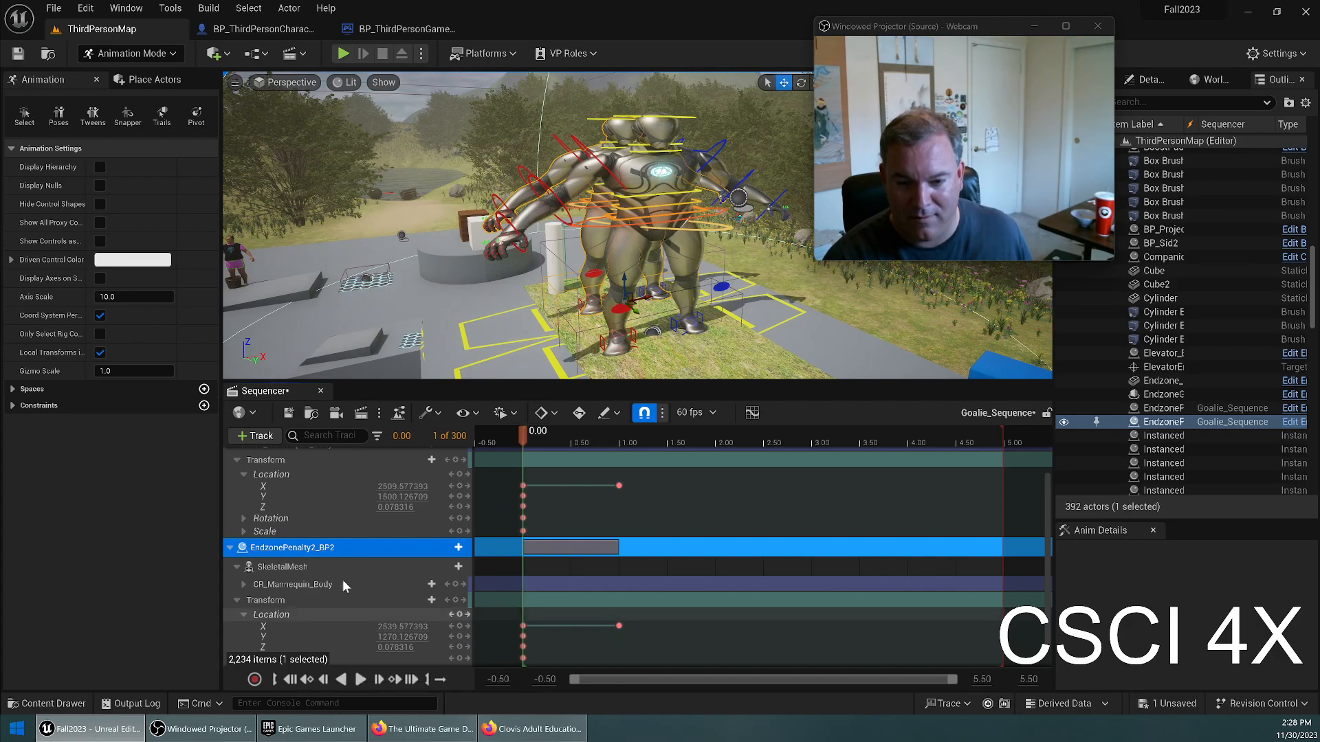
Set the Location X of both EndzonePenalty2_BP and EndzonePenalty2_BP2 to 2500 at 0.00 seconds.
click(392, 487)
text(25)
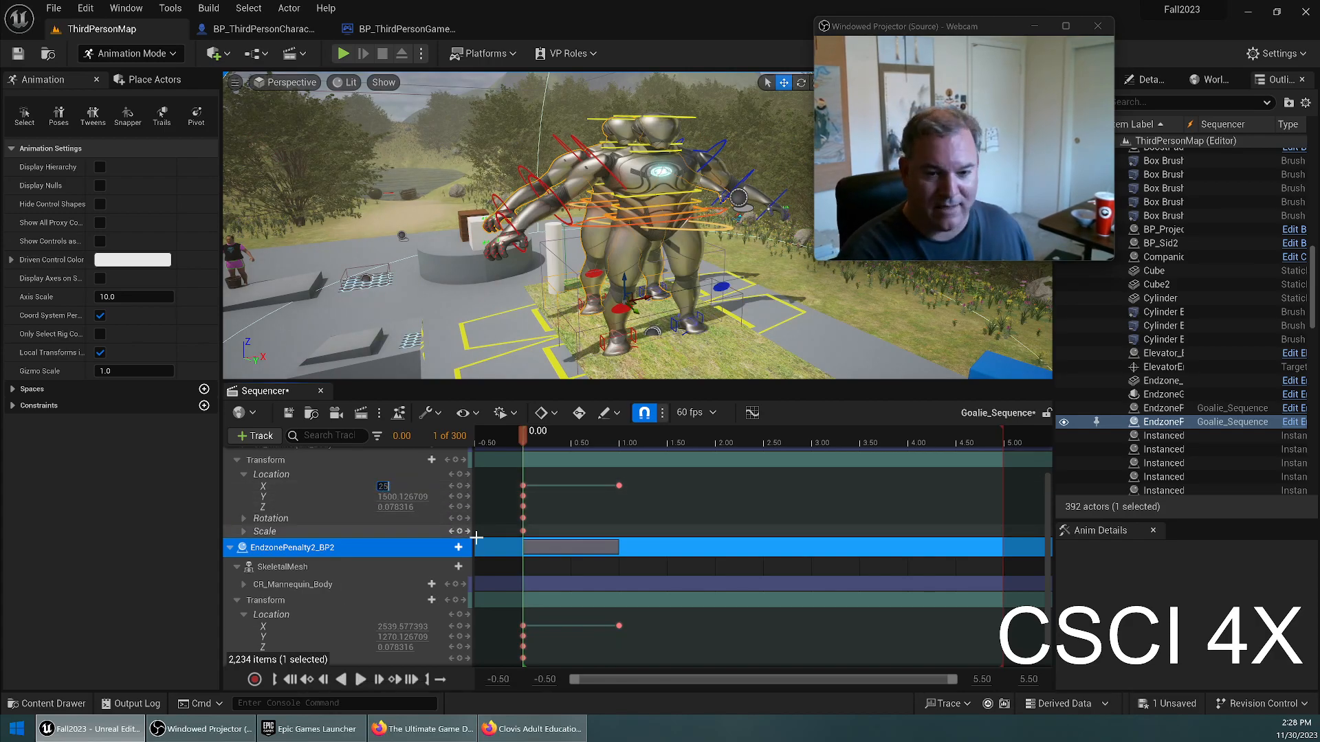
text(00)
key(Return)
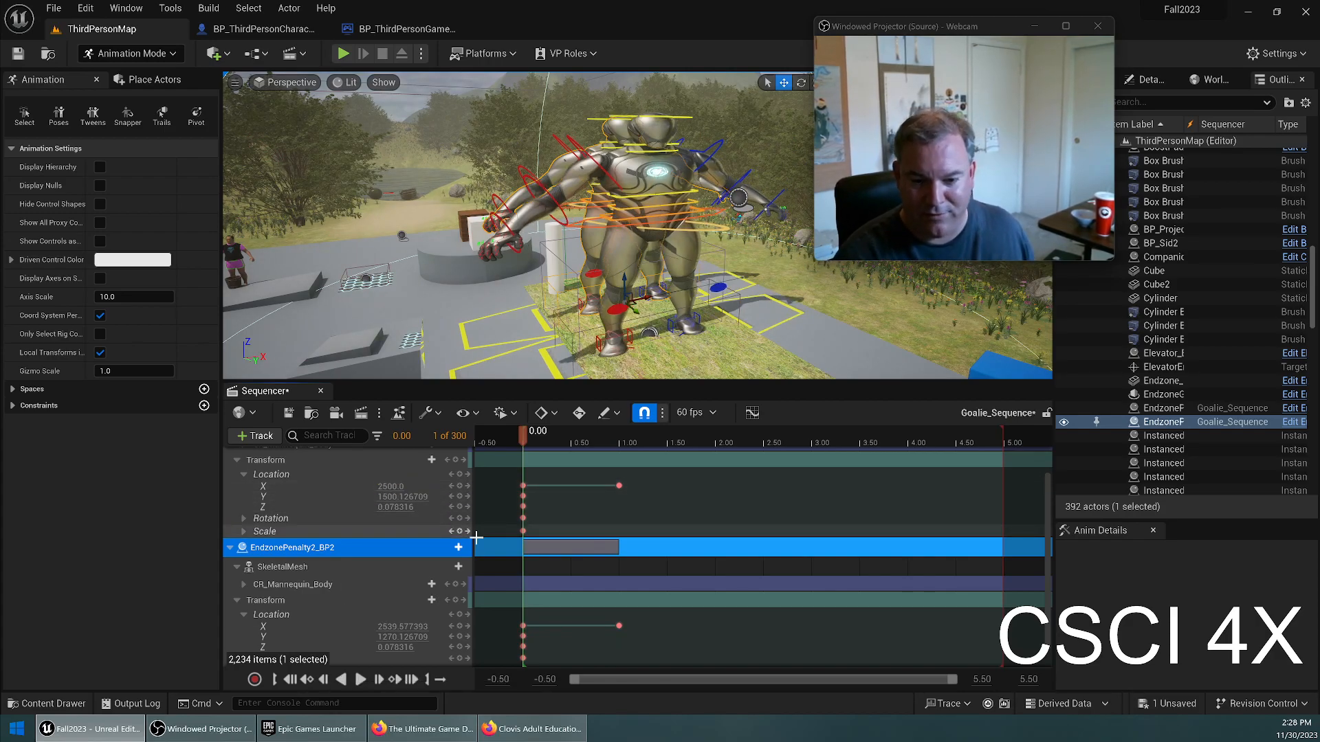
click(402, 627)
text(2500)
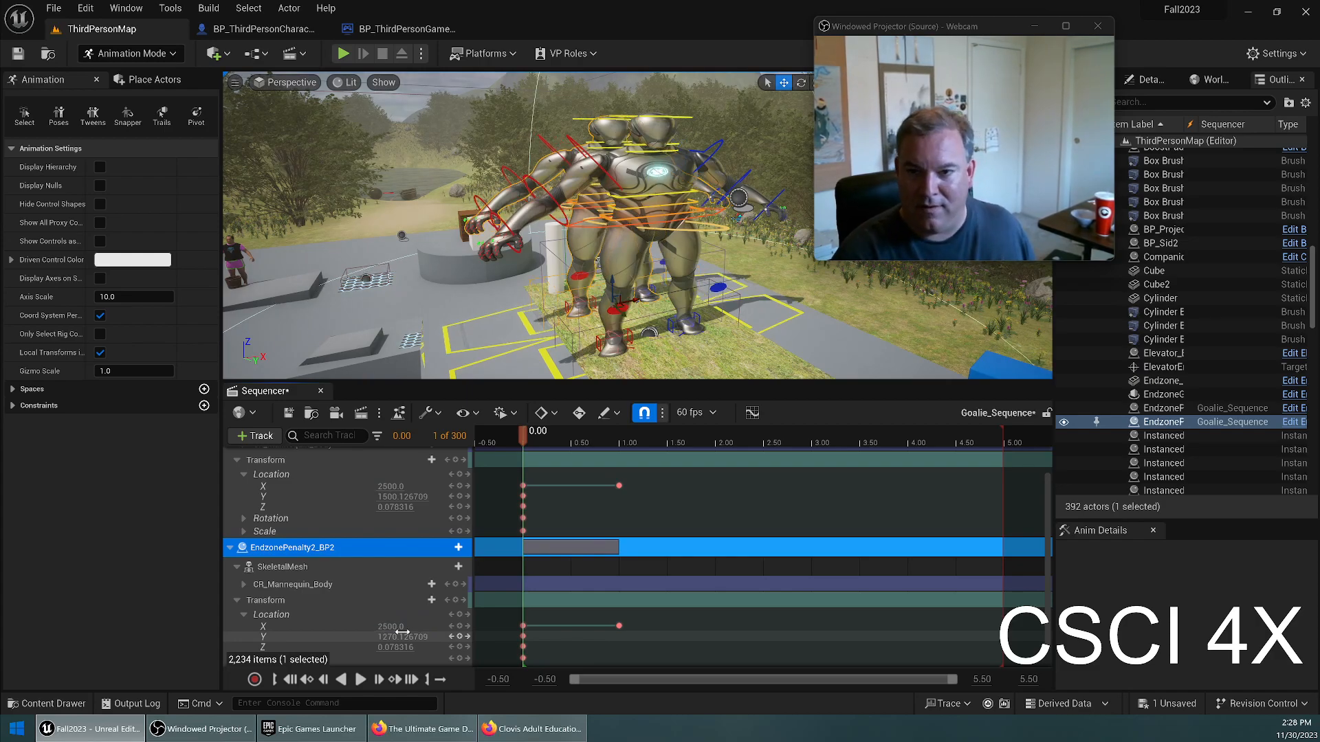
key(Return)
View both goalies from the front and play the sequence to check their sideways movement.
key(s)
right_drag(619, 227, 579, 227)
key(d)
click(359, 682)
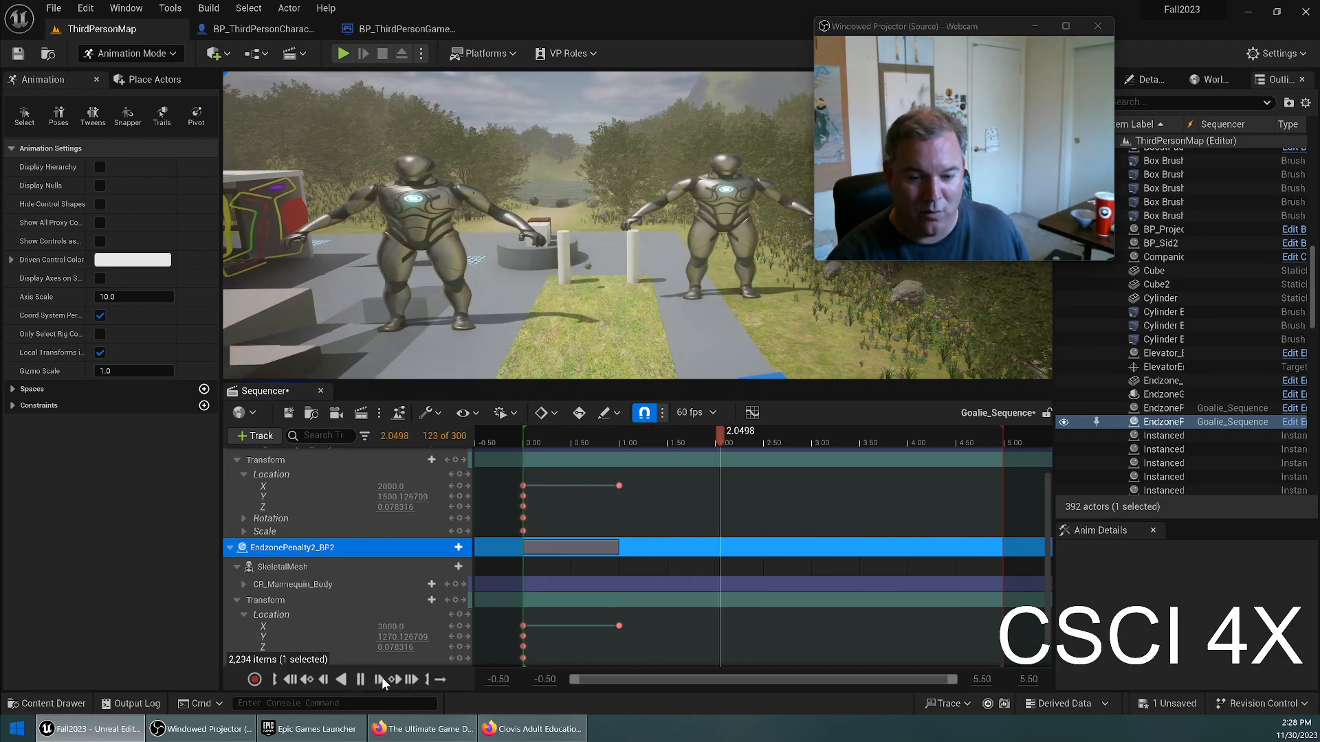
click(360, 682)
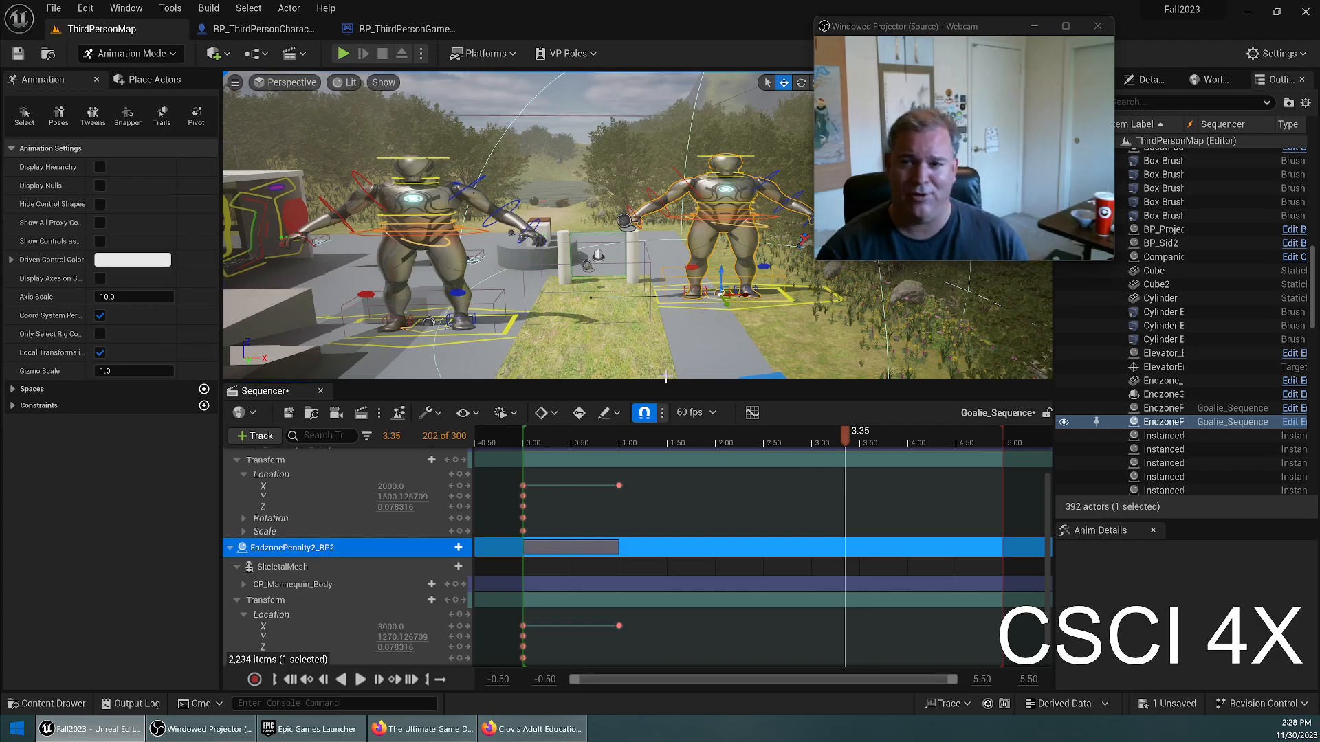
right_click(1001, 440)
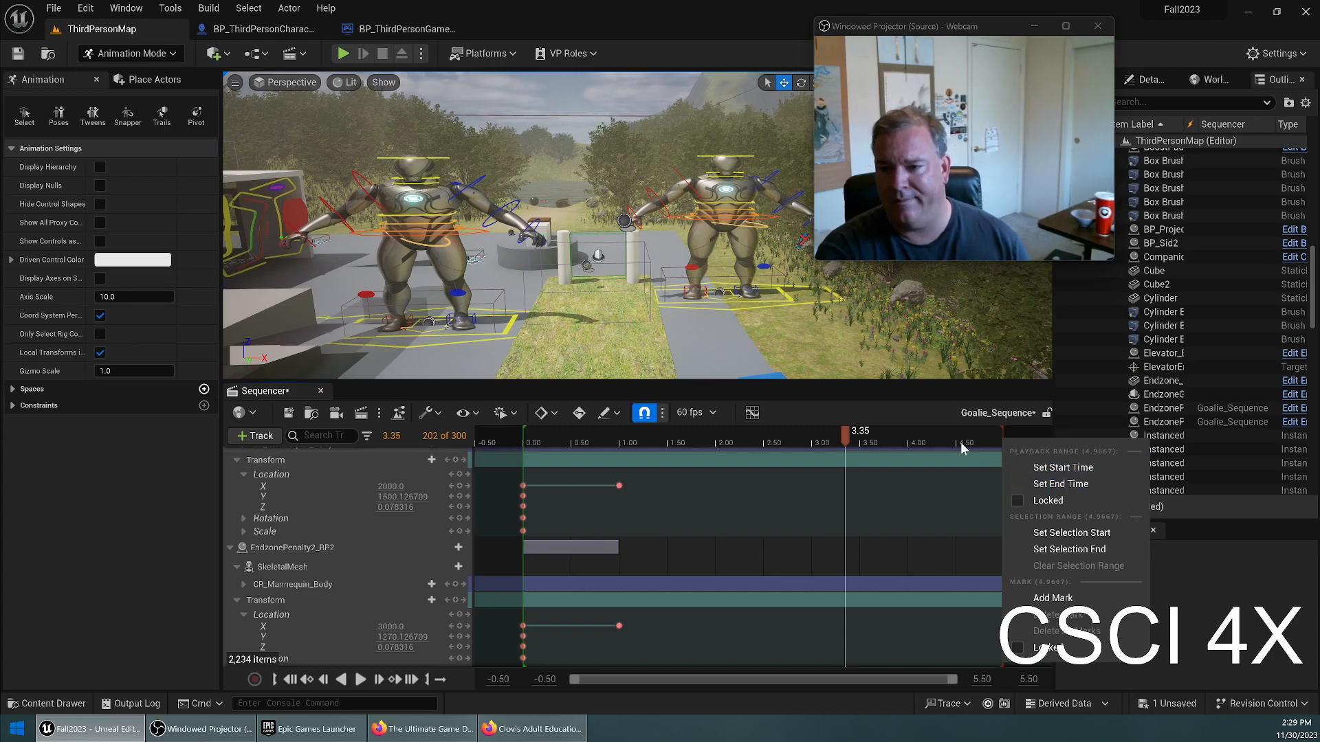
click(905, 411)
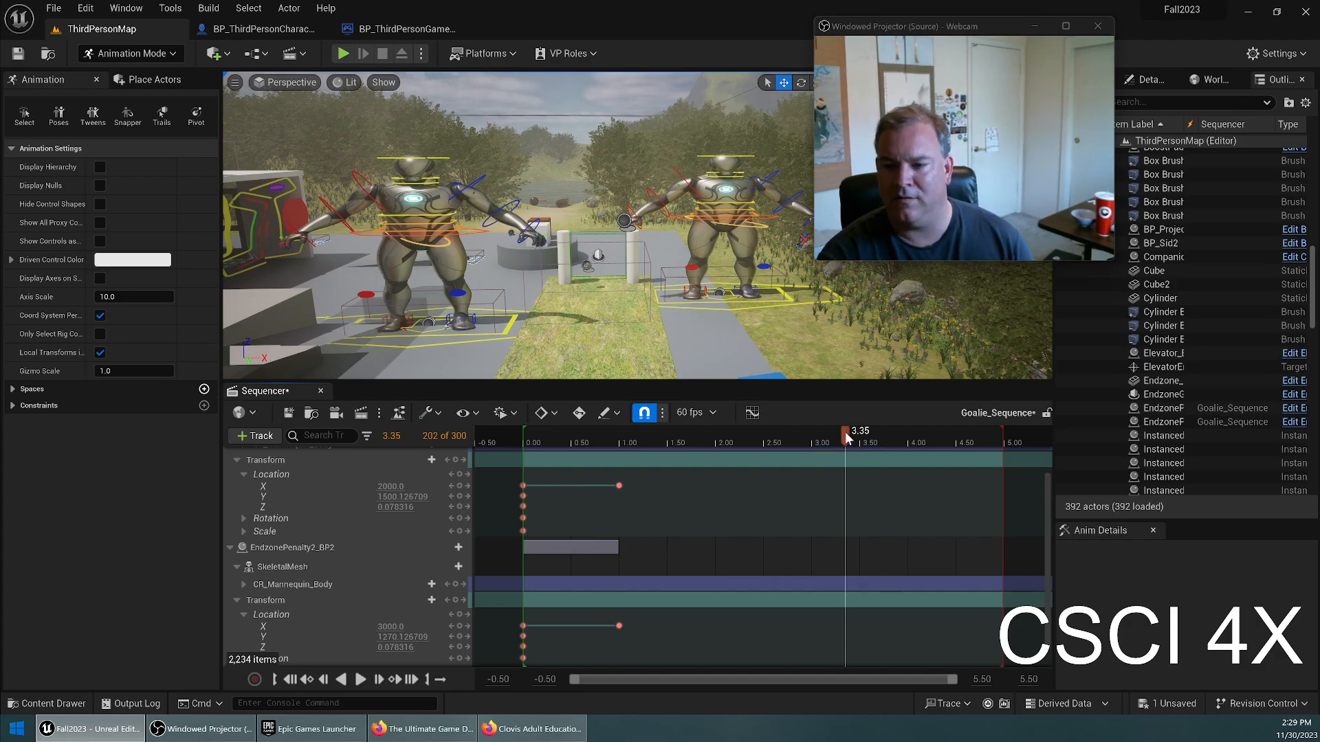
At 2.00 seconds, add a Location key to EndzonePenalty2_BP and a full Transform key to EndzonePenalty2_BP2.
drag(720, 432, 715, 435)
click(396, 436)
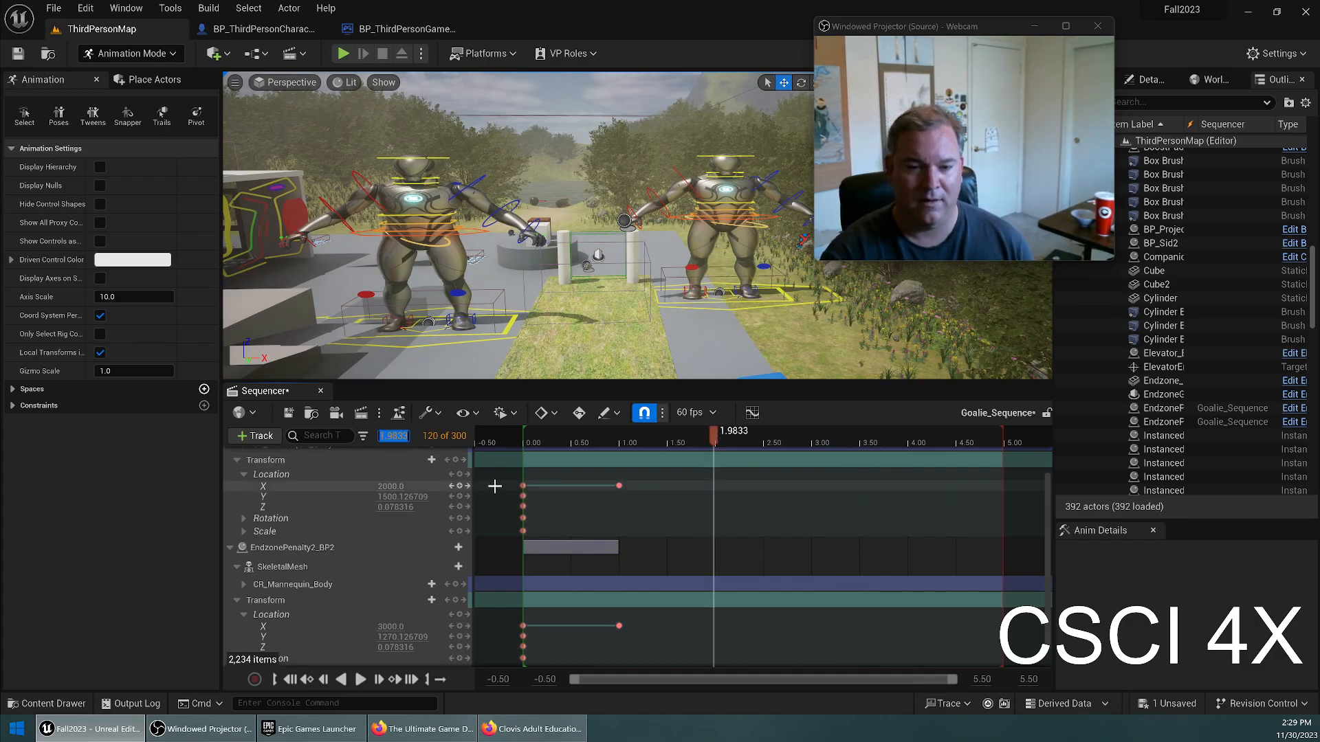
text(20)
key(Return)
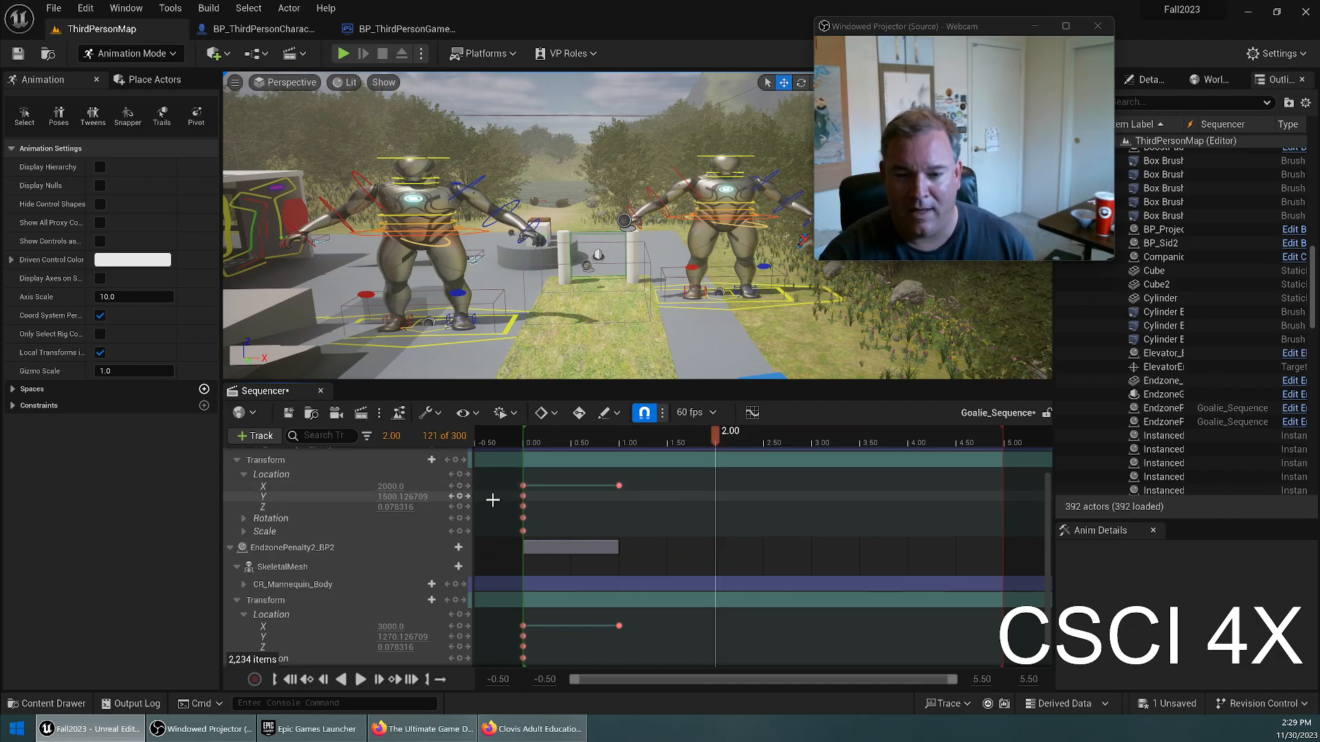
click(459, 475)
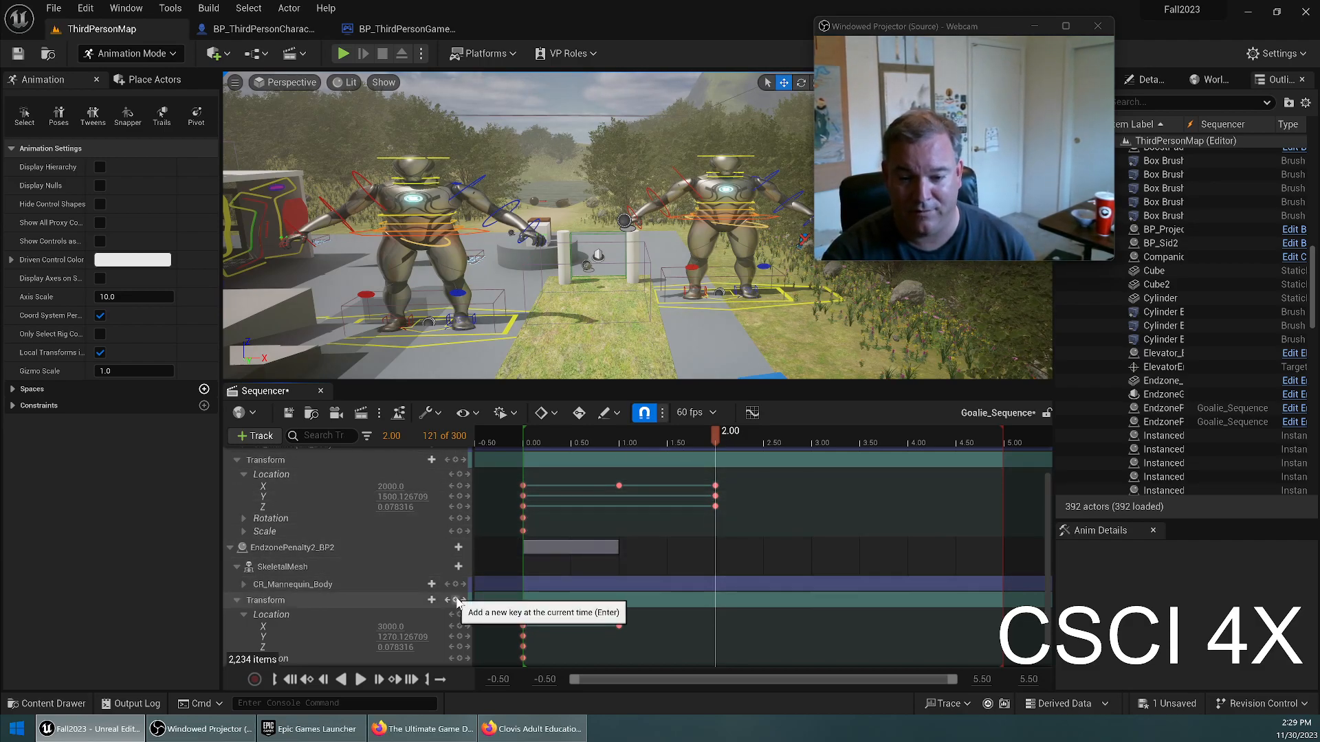
click(458, 600)
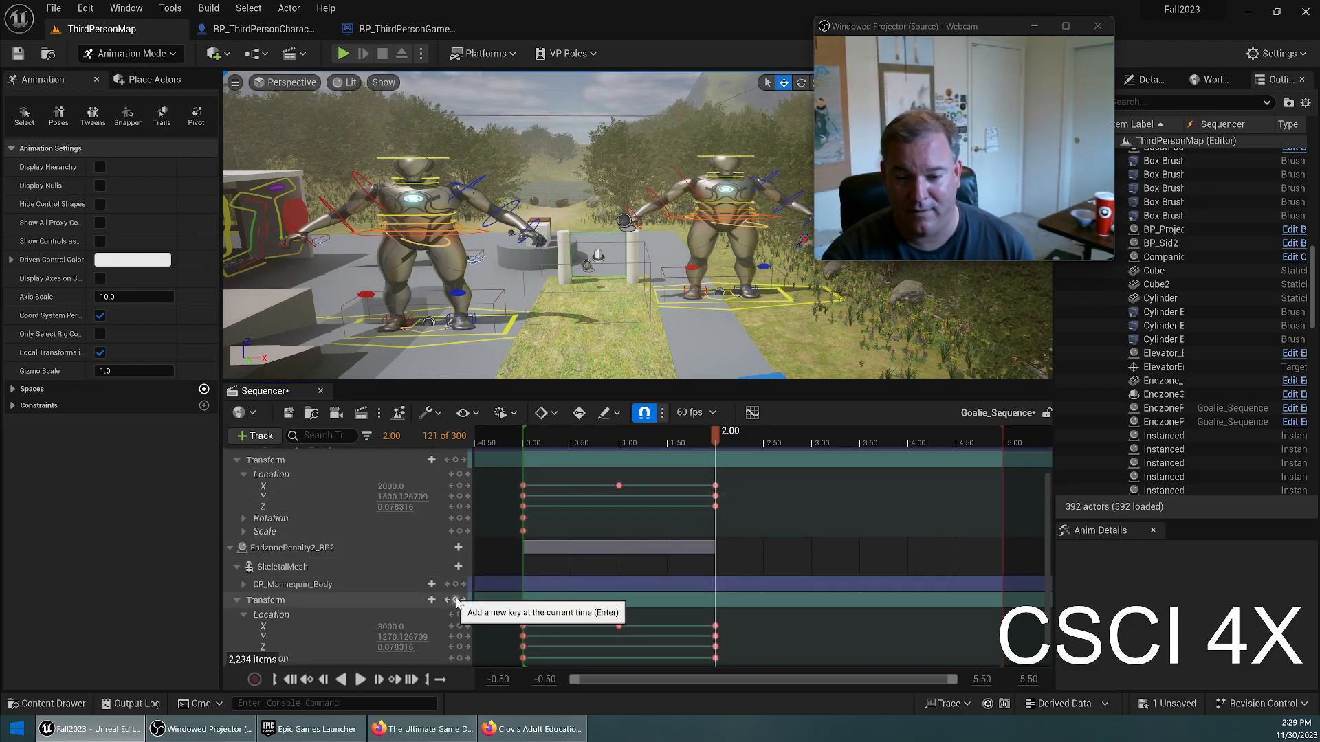
click(243, 614)
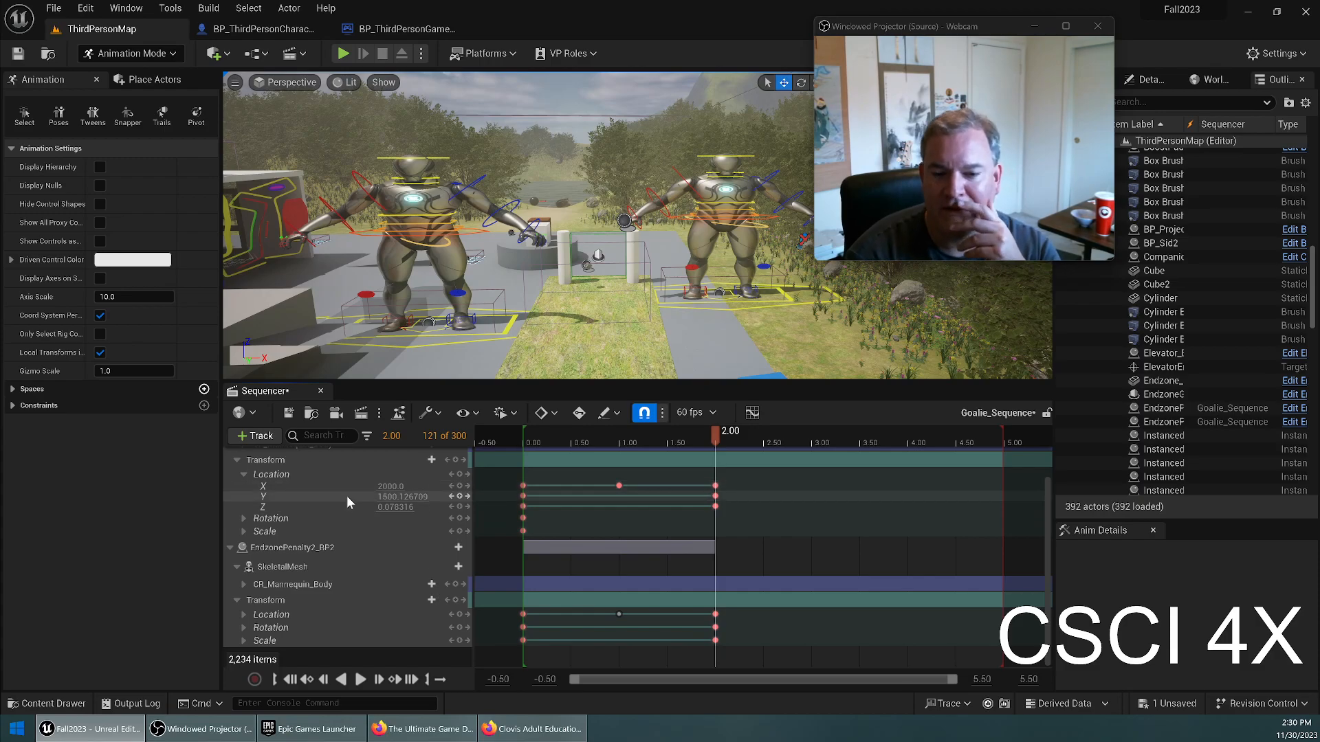
Set EndzonePenalty2_BP's Rotation Pitch to 10 at 2.00 seconds.
click(243, 519)
click(382, 542)
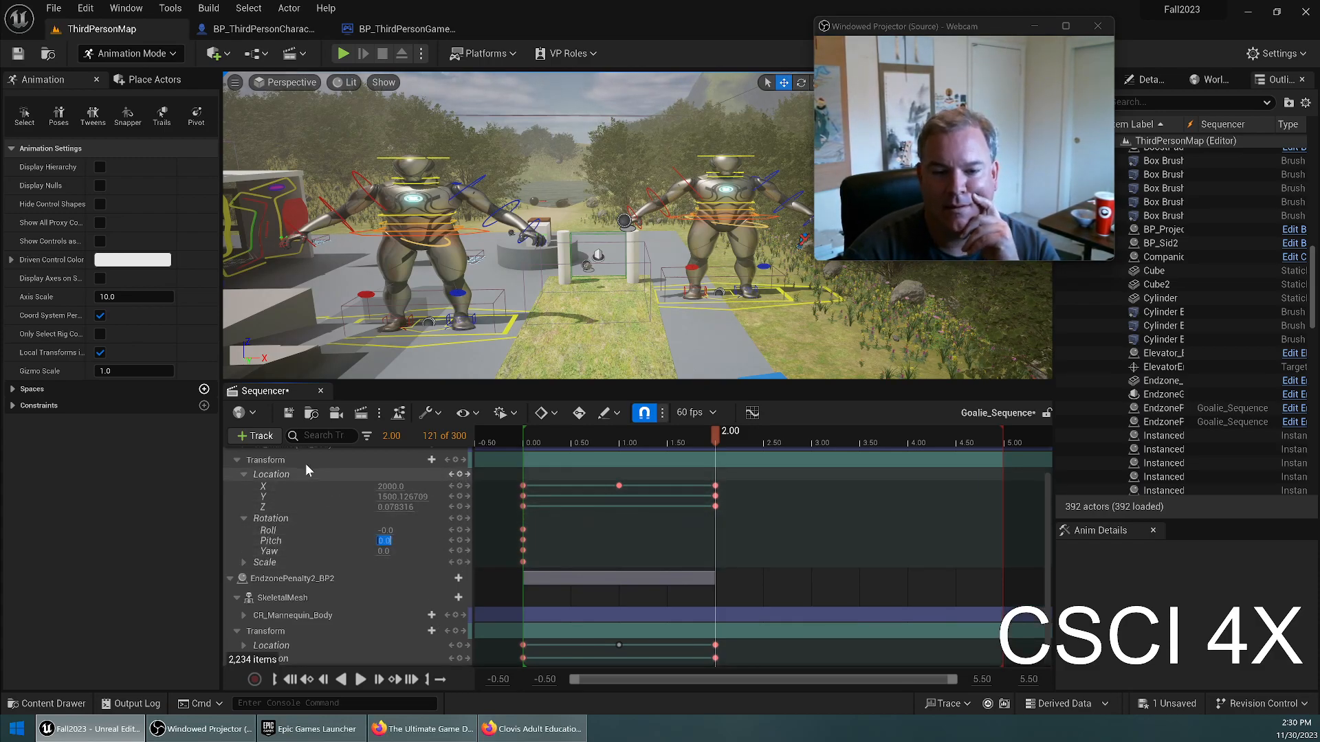
scroll(301, 475, up, 3)
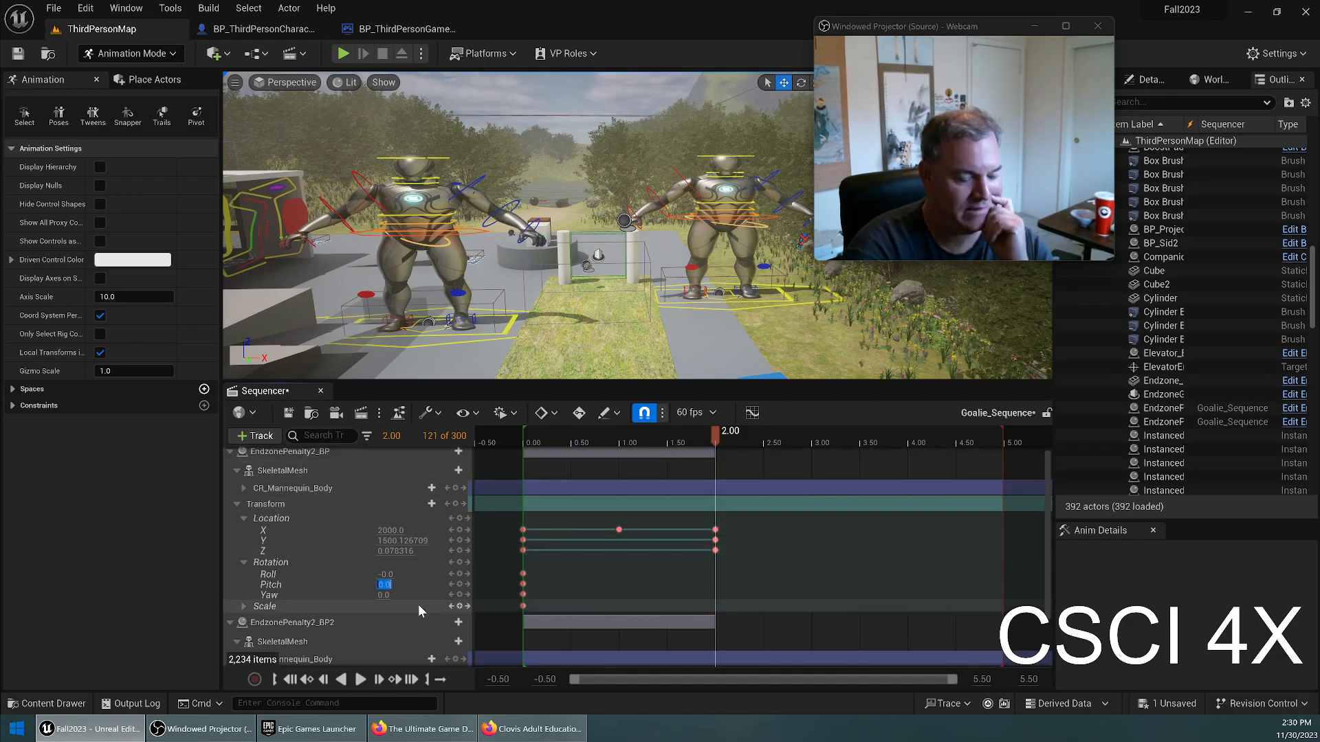
text(10)
key(Return)
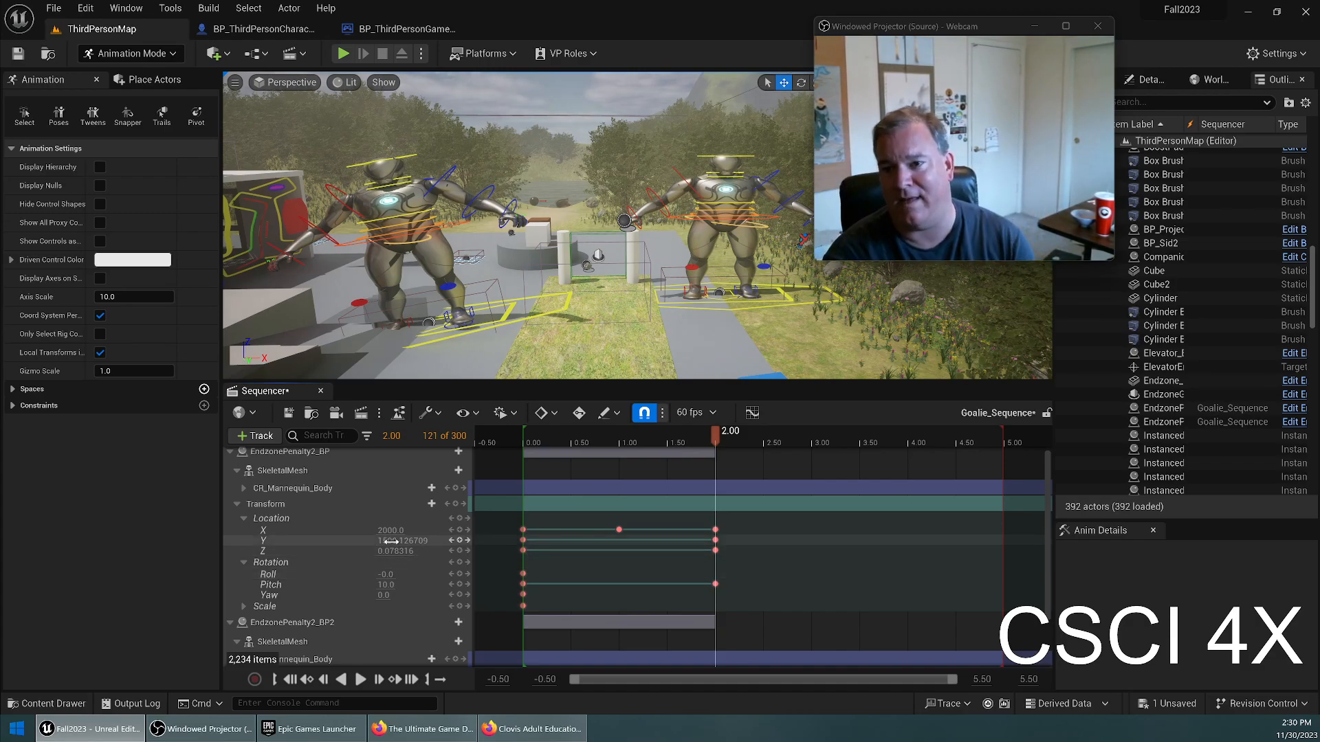
Set EndzonePenalty2_BP2's Rotation Pitch to -10 at 2.00 seconds.
scroll(277, 588, down, 2)
click(243, 627)
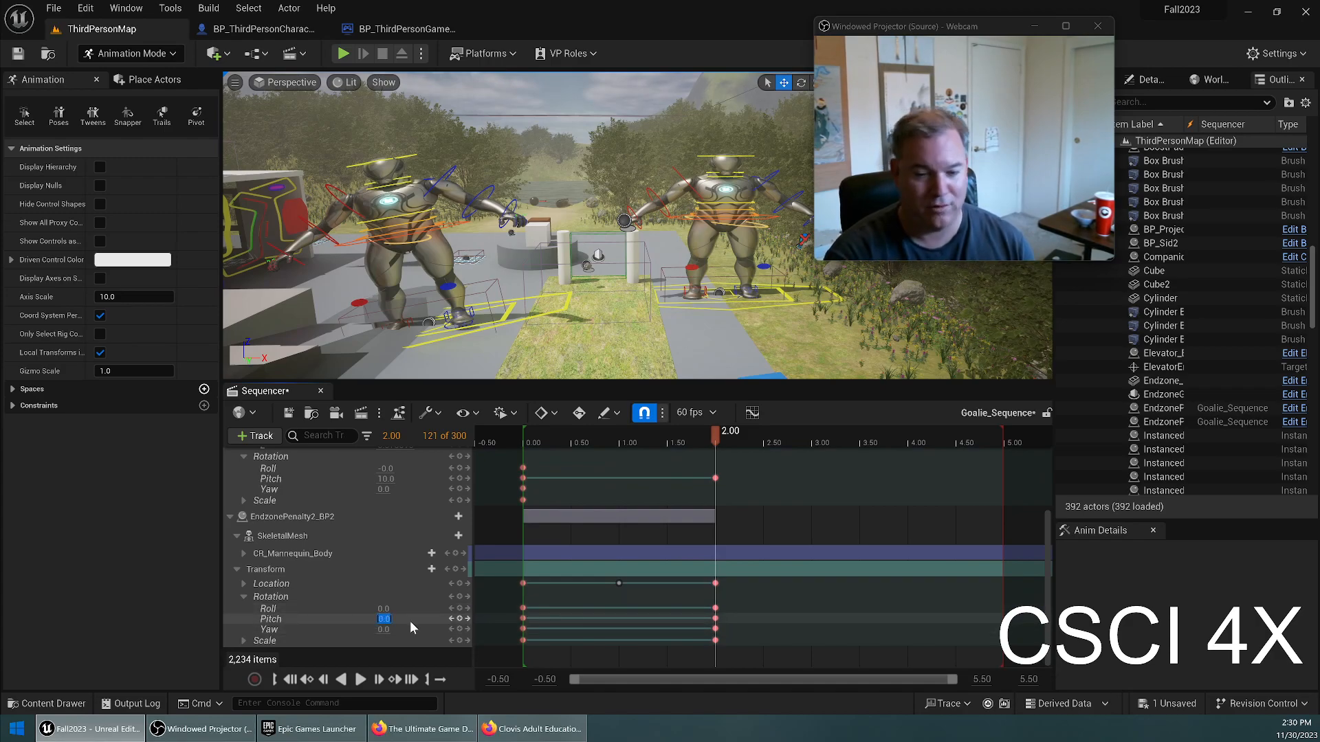
key(Return)
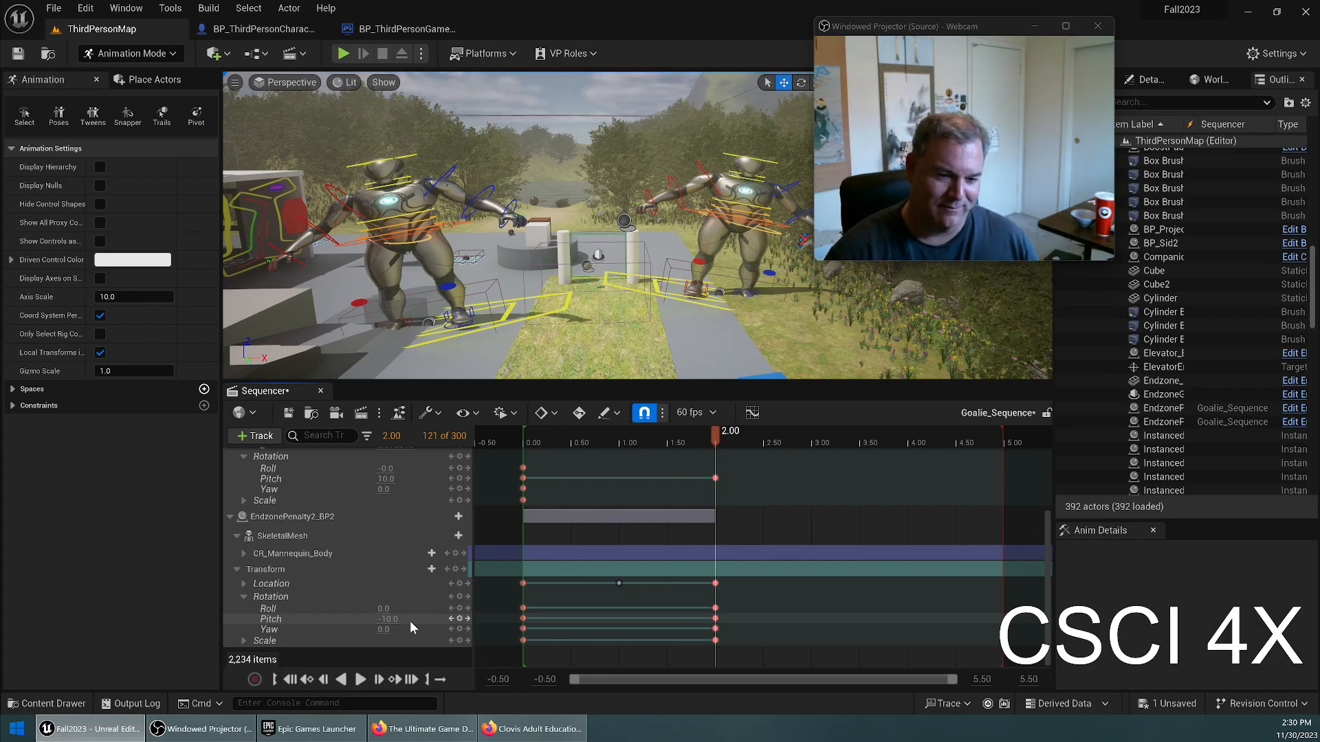
Play the sequence from the beginning to check how the goalies lean while moving, and return the playhead to 0.00.
click(307, 679)
click(353, 681)
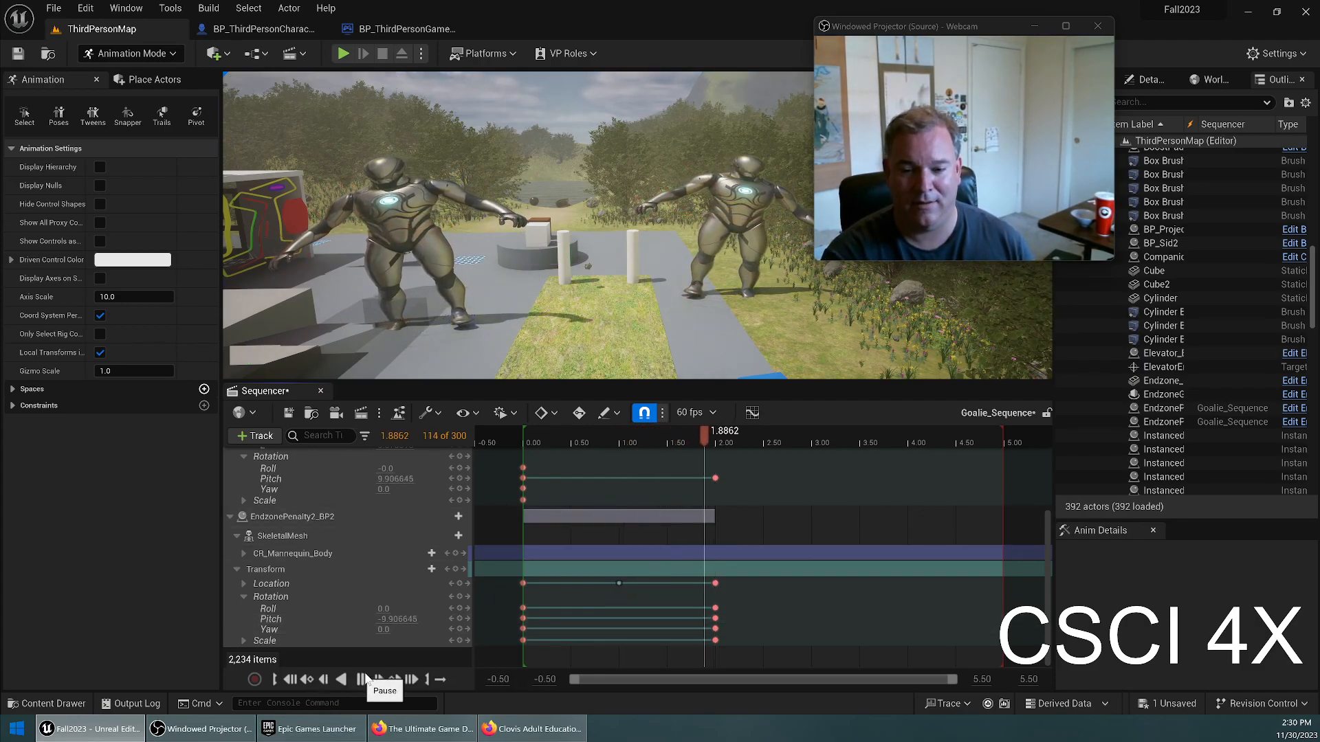
click(307, 679)
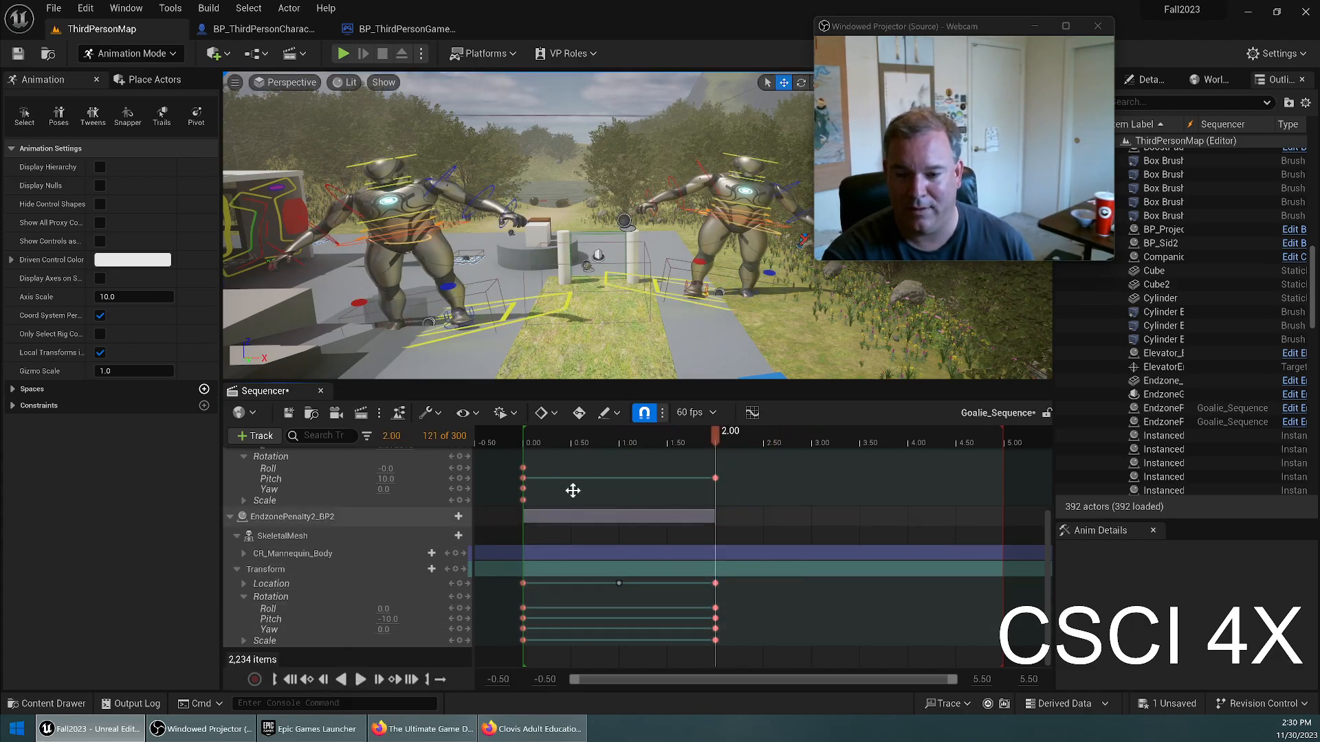
drag(718, 431, 521, 447)
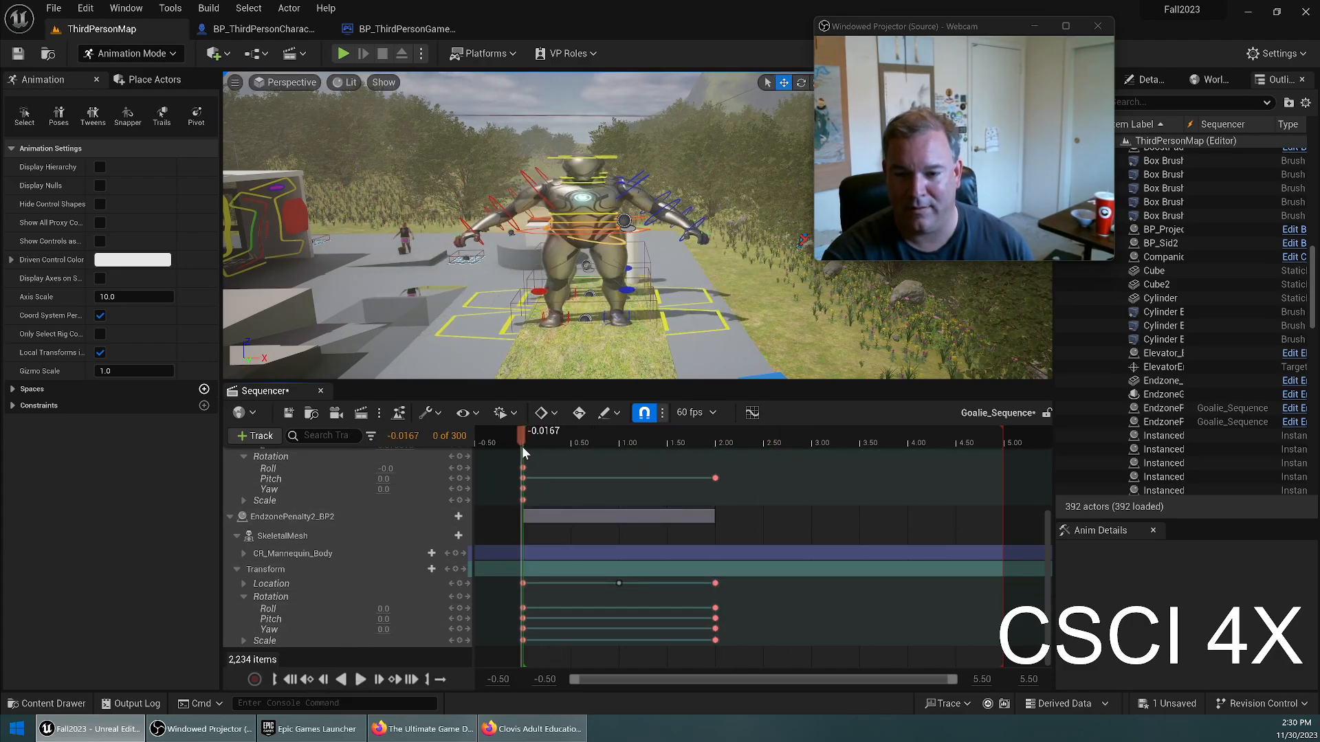
click(358, 681)
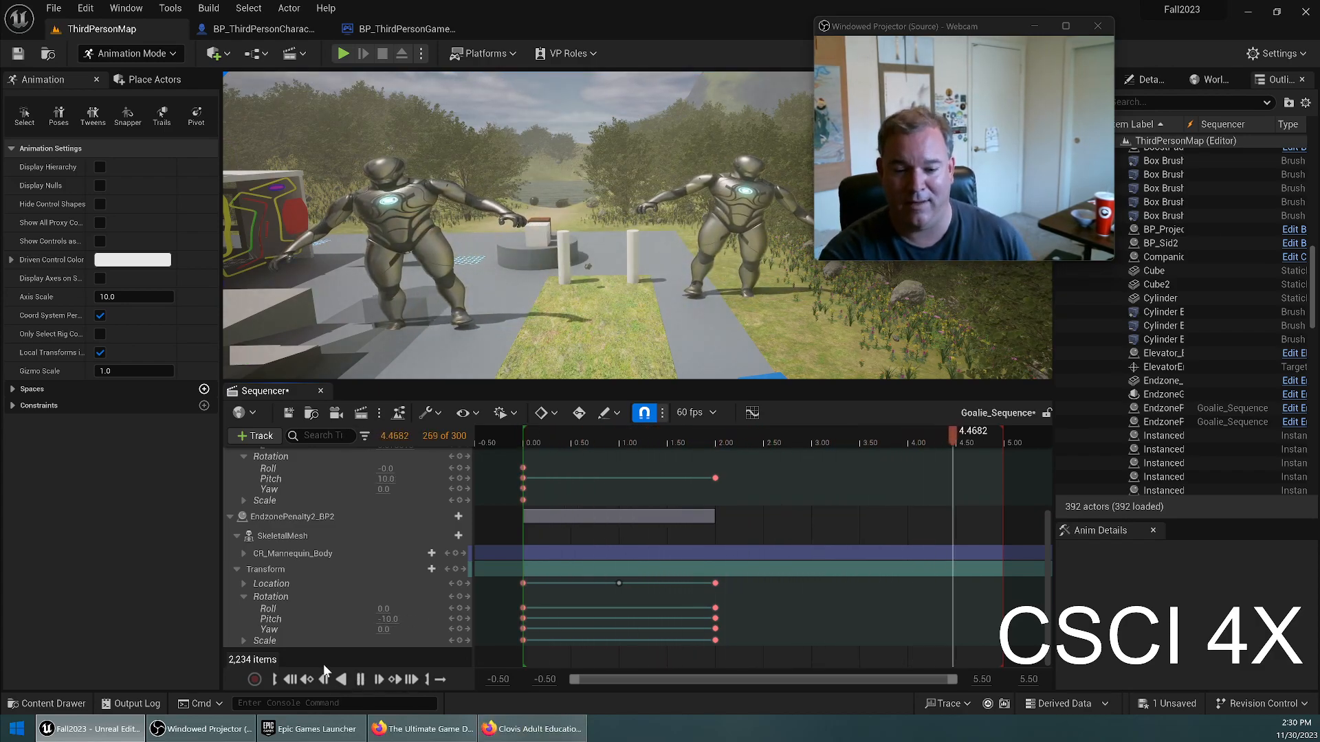
click(292, 679)
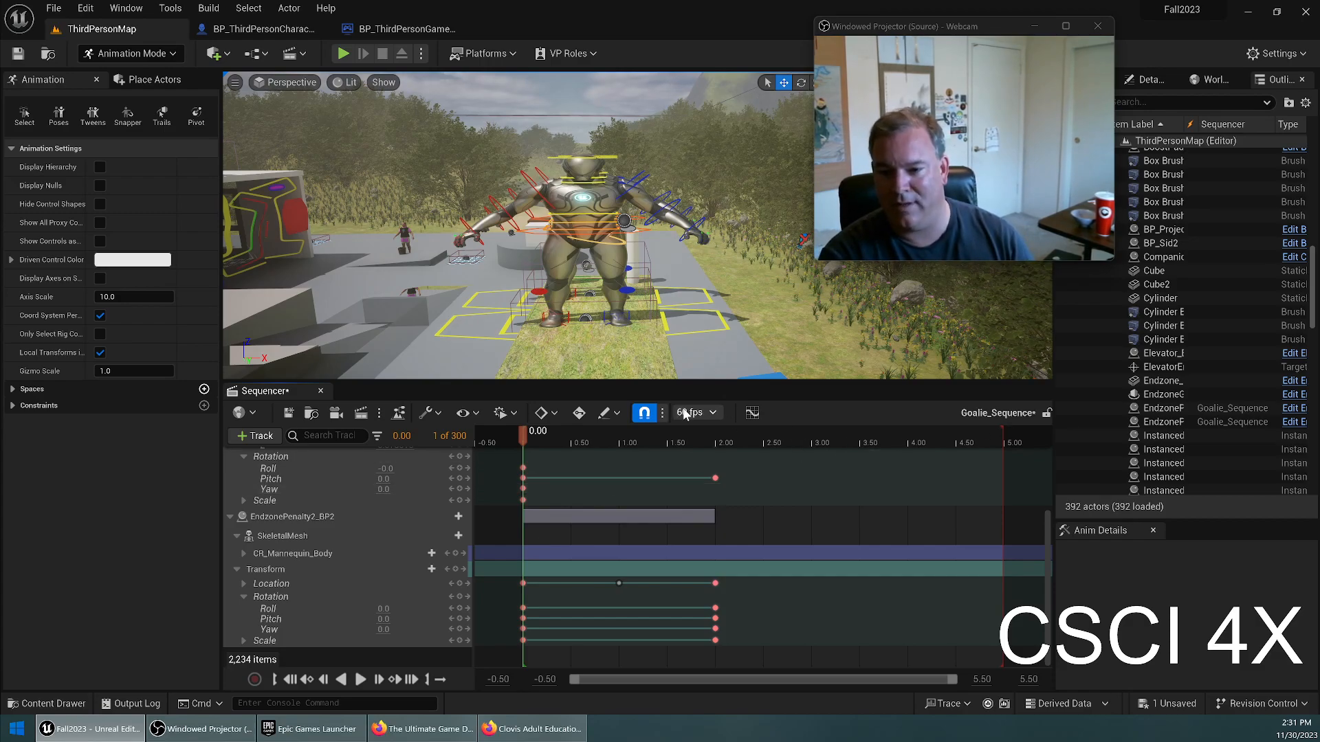
Set EndzonePenalty2_BP2's Location X to 2000 at 3.00 seconds.
drag(521, 434, 810, 450)
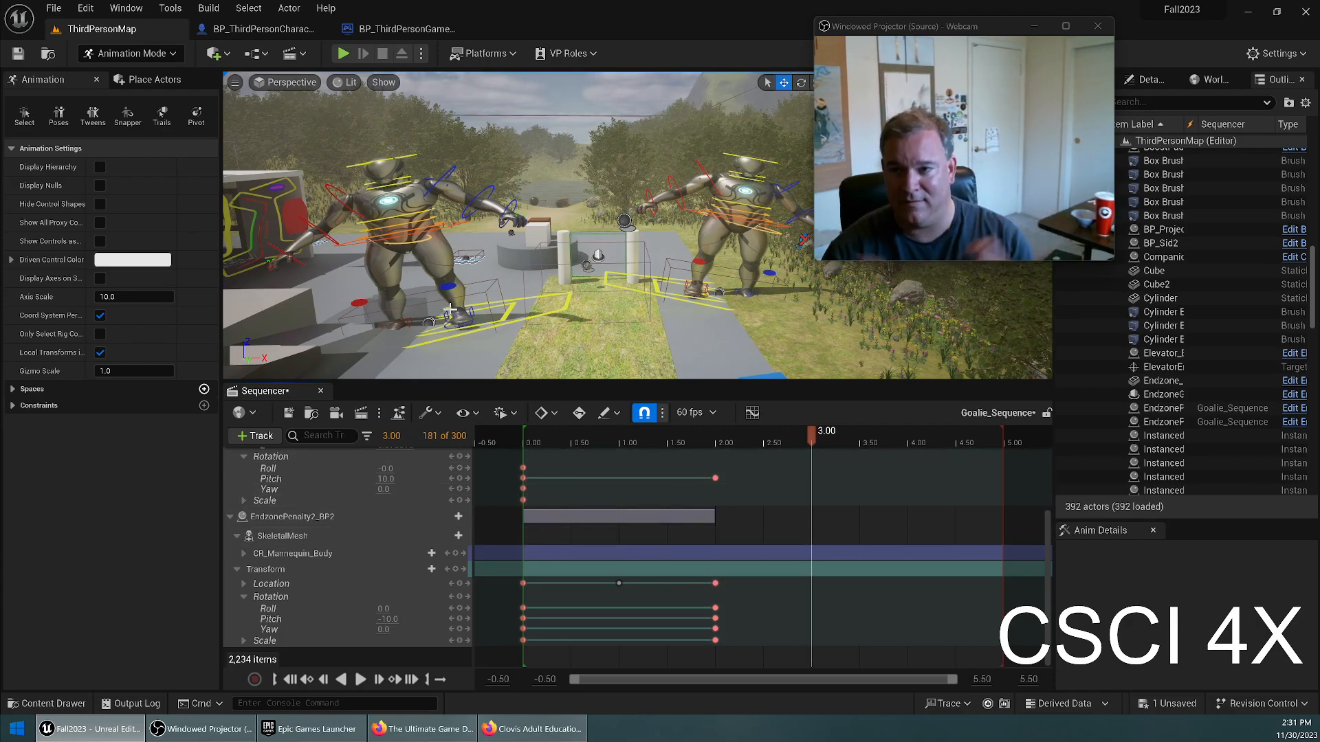
click(244, 583)
click(389, 596)
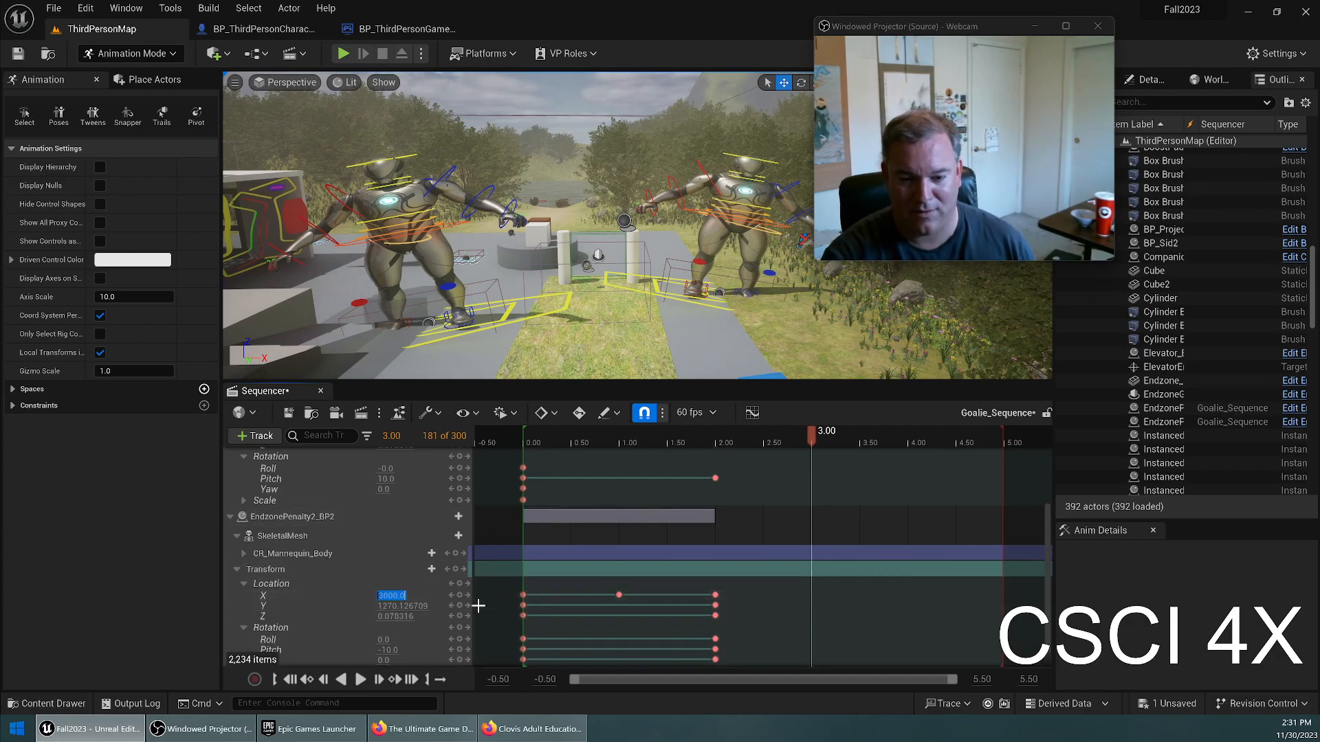
text(2000)
key(Return)
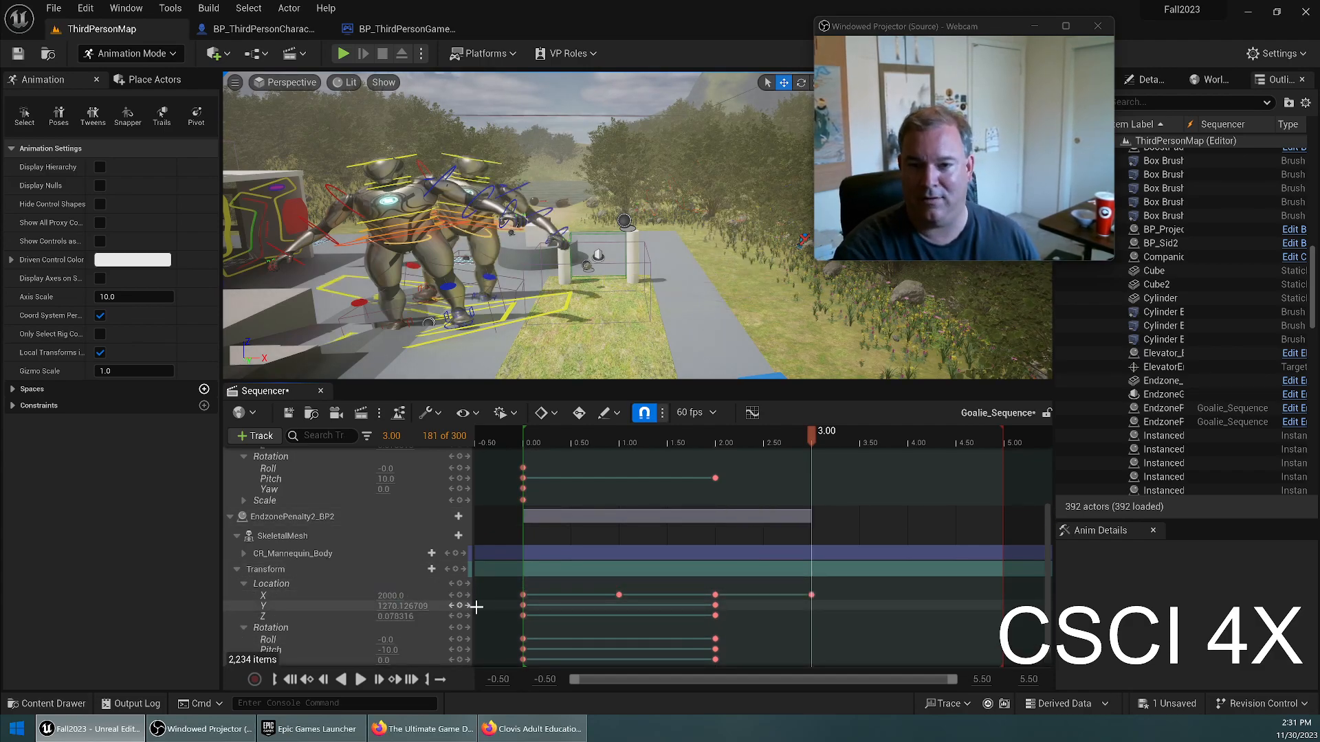
Set EndzonePenalty2_BP2's Rotation Pitch to 10 at 3.00 seconds.
click(389, 649)
text(10)
key(Return)
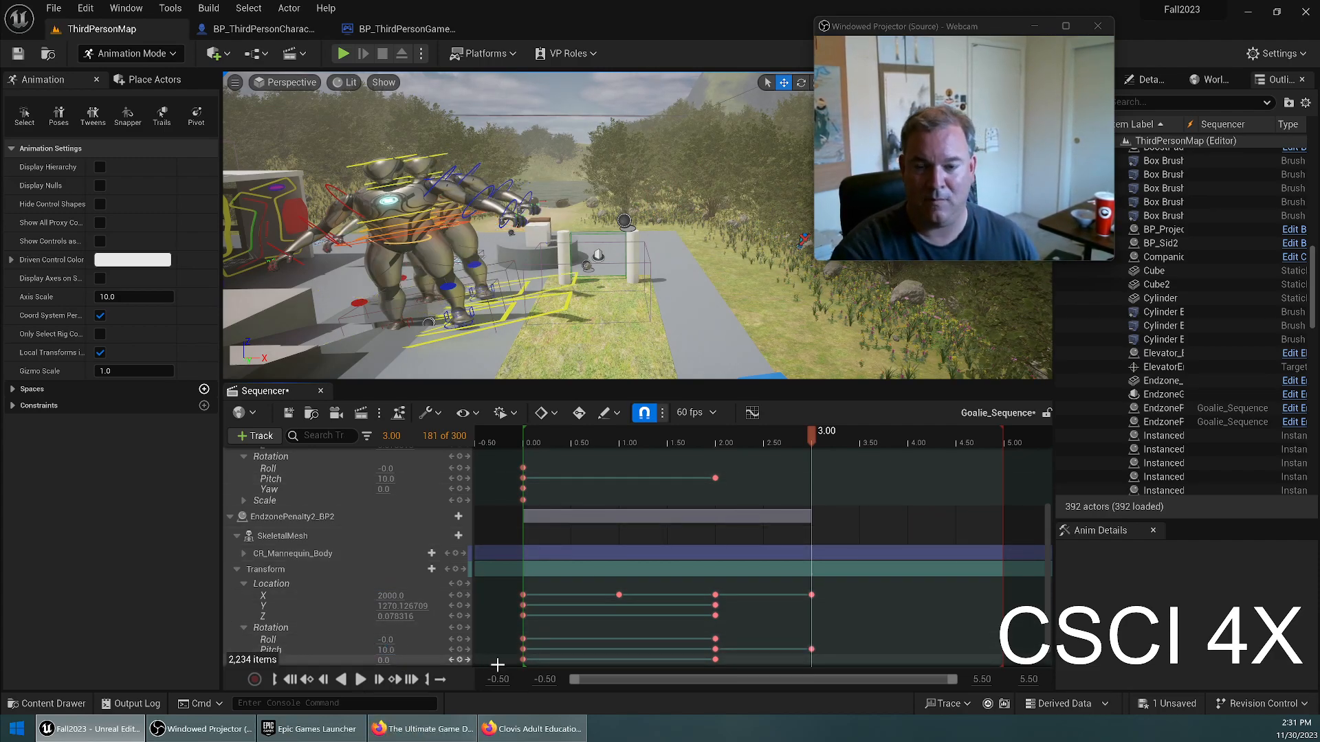
Set EndzonePenalty2_BP's Location X to 3000 at 3.00 seconds.
scroll(344, 535, up, 5)
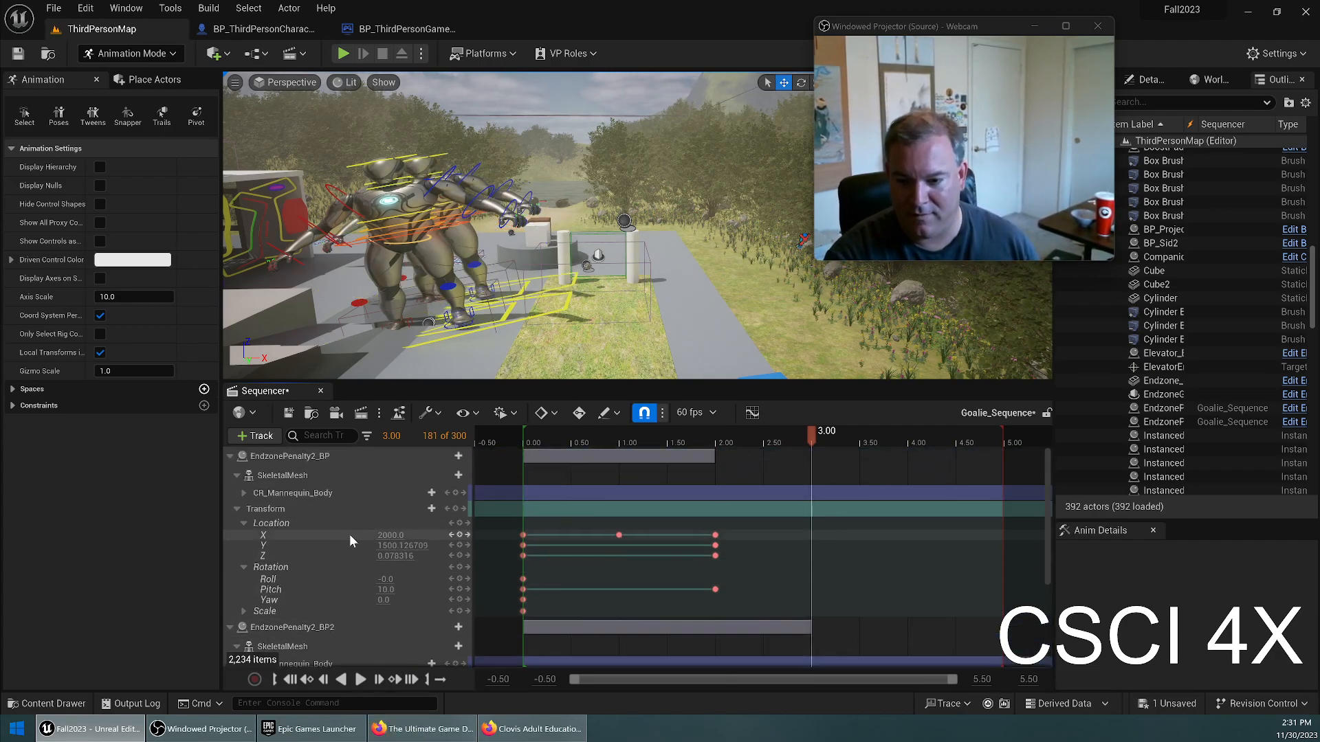
click(391, 536)
text(3000)
key(Return)
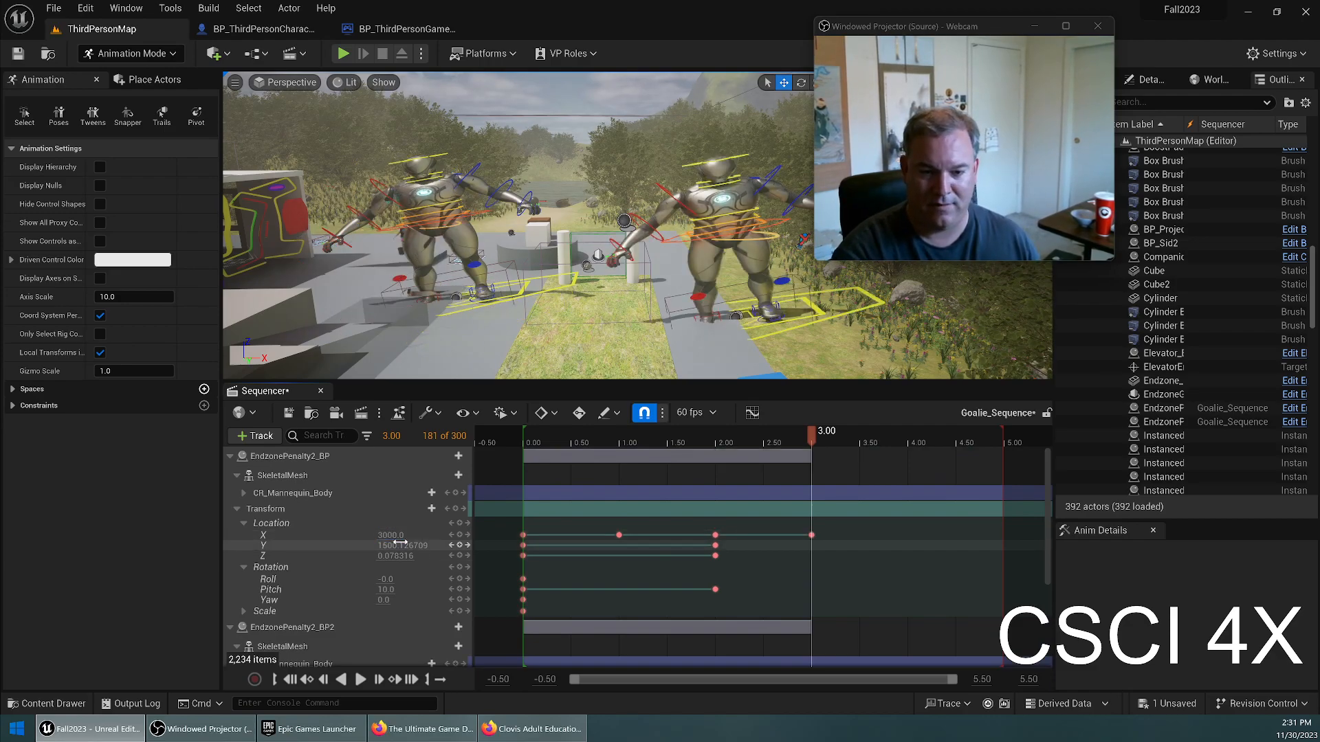
Set EndzonePenalty2_BP's Rotation Pitch to -10 at 3.00 seconds.
click(413, 590)
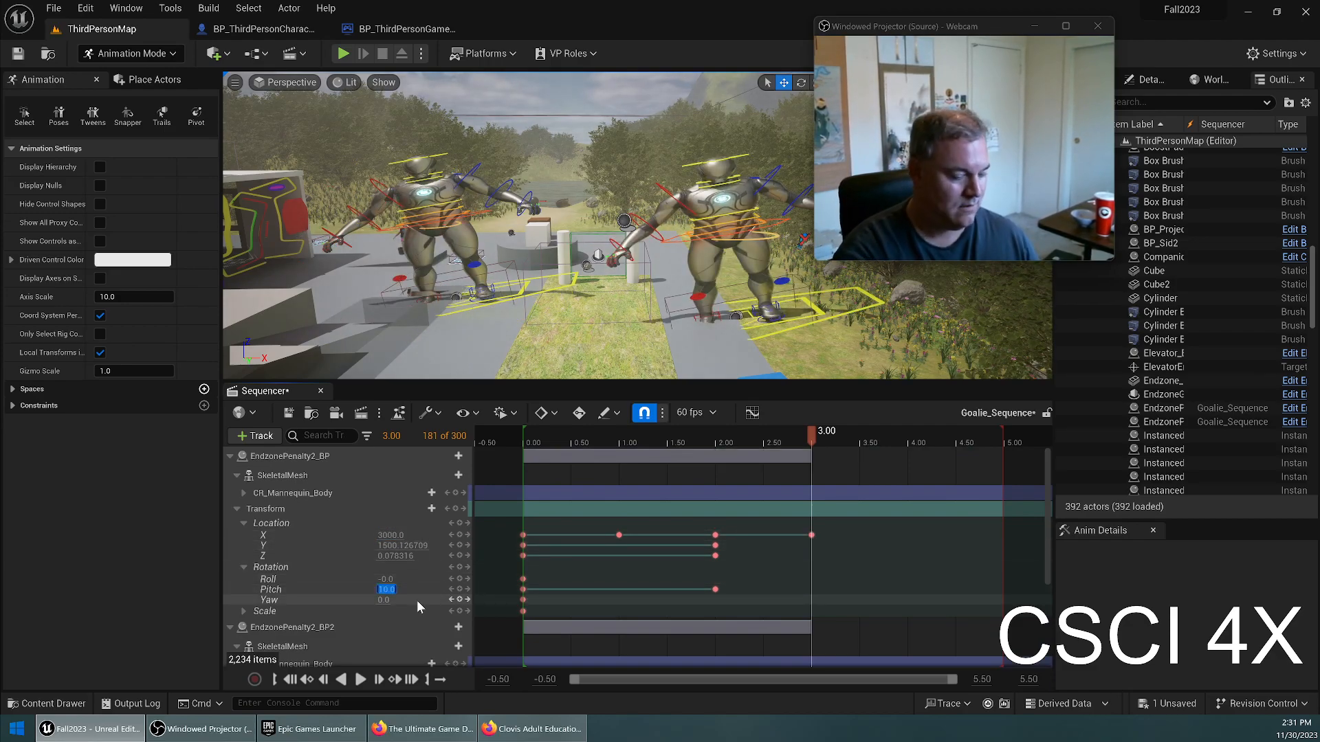
text(-1)
key(Return)
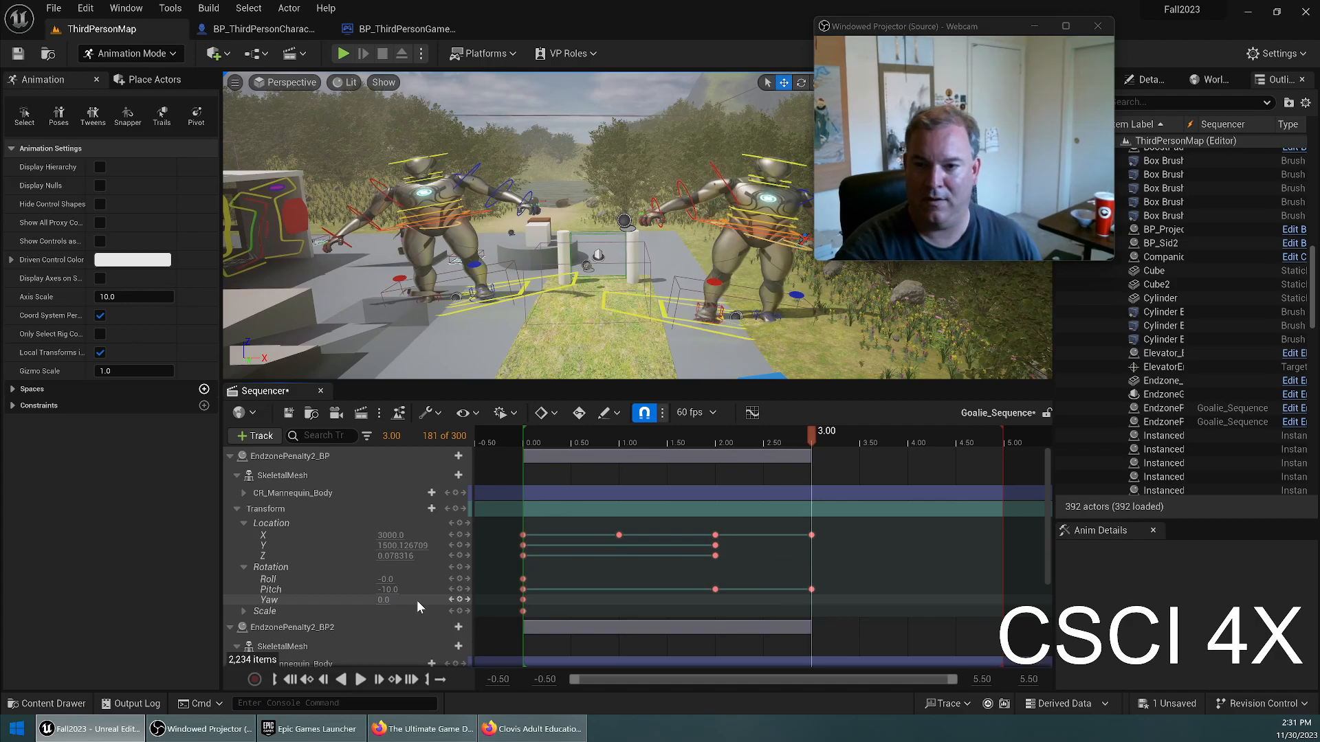
Play the sequence from the start to check the goalies' movement and lean up to 3.00 seconds.
click(288, 679)
click(360, 679)
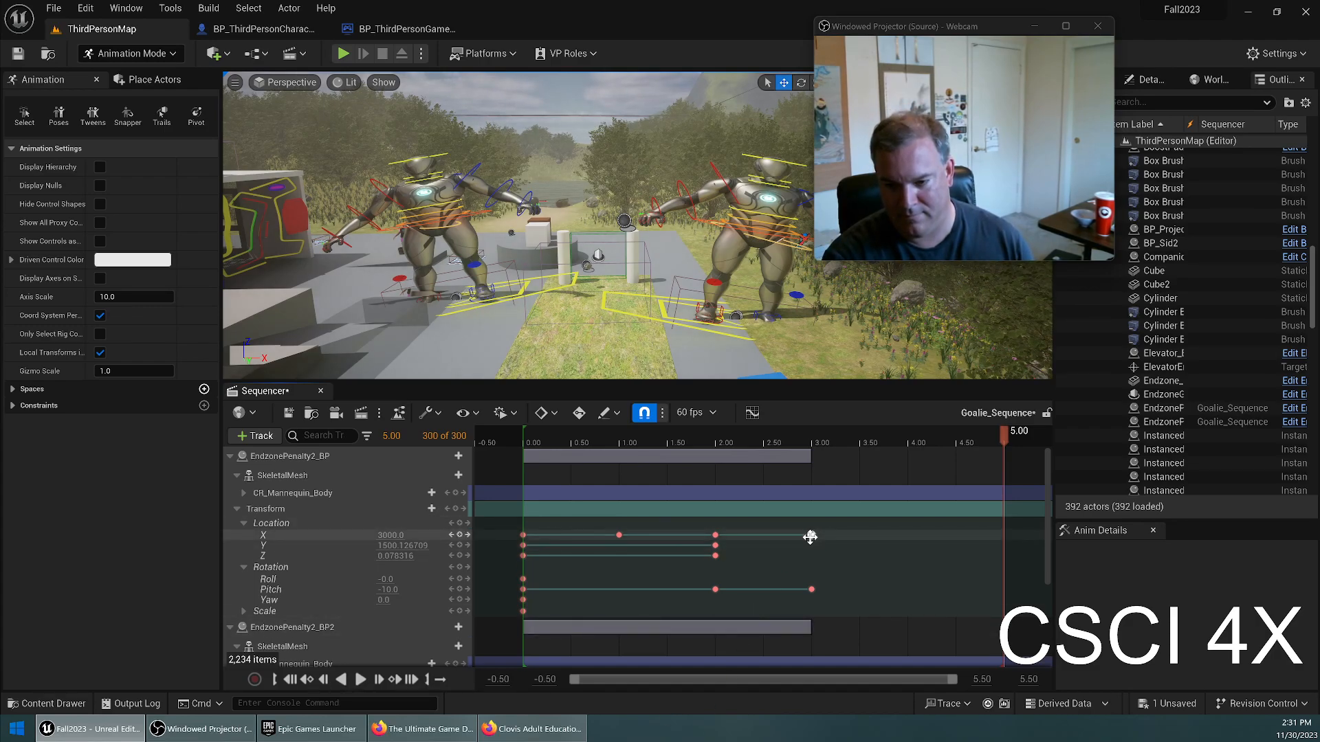
drag(821, 440, 909, 476)
Delete EndzonePenalty2_BP's Pitch key at 3.00 seconds.
click(812, 589)
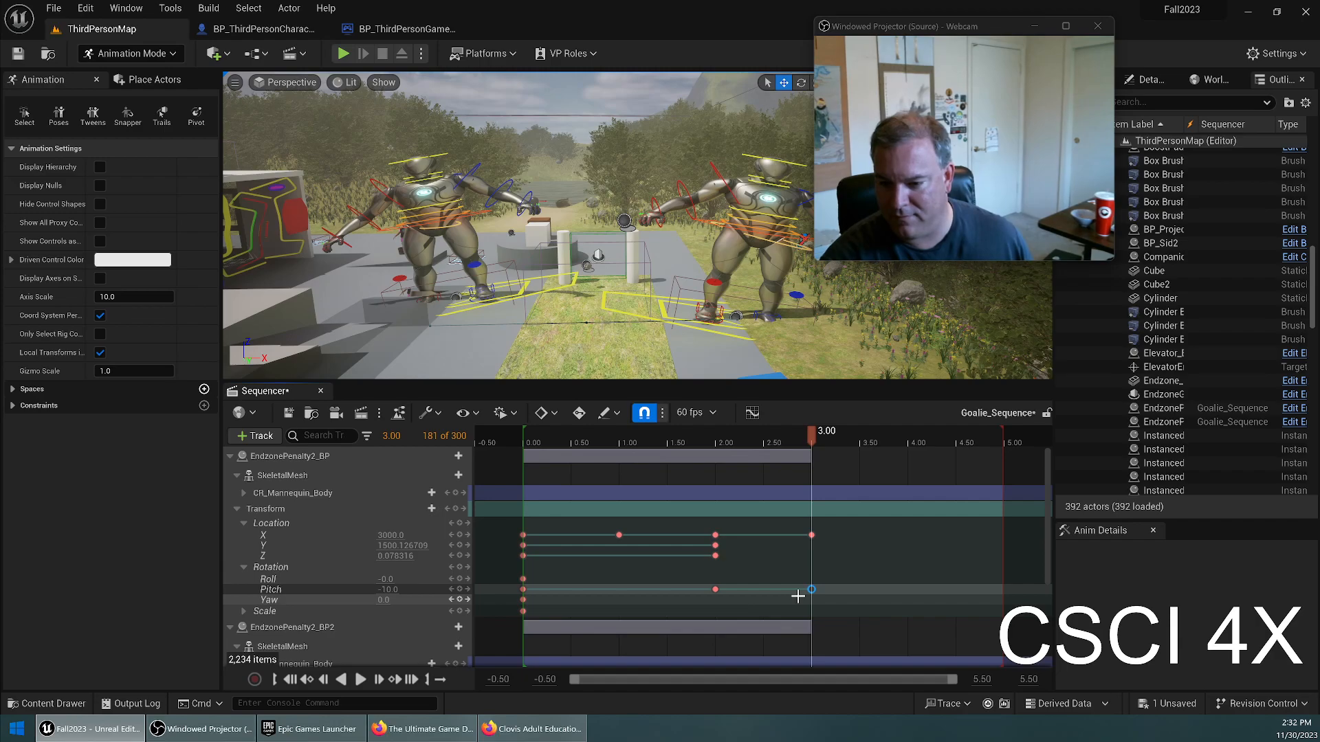
key(Delete)
drag(814, 438, 910, 445)
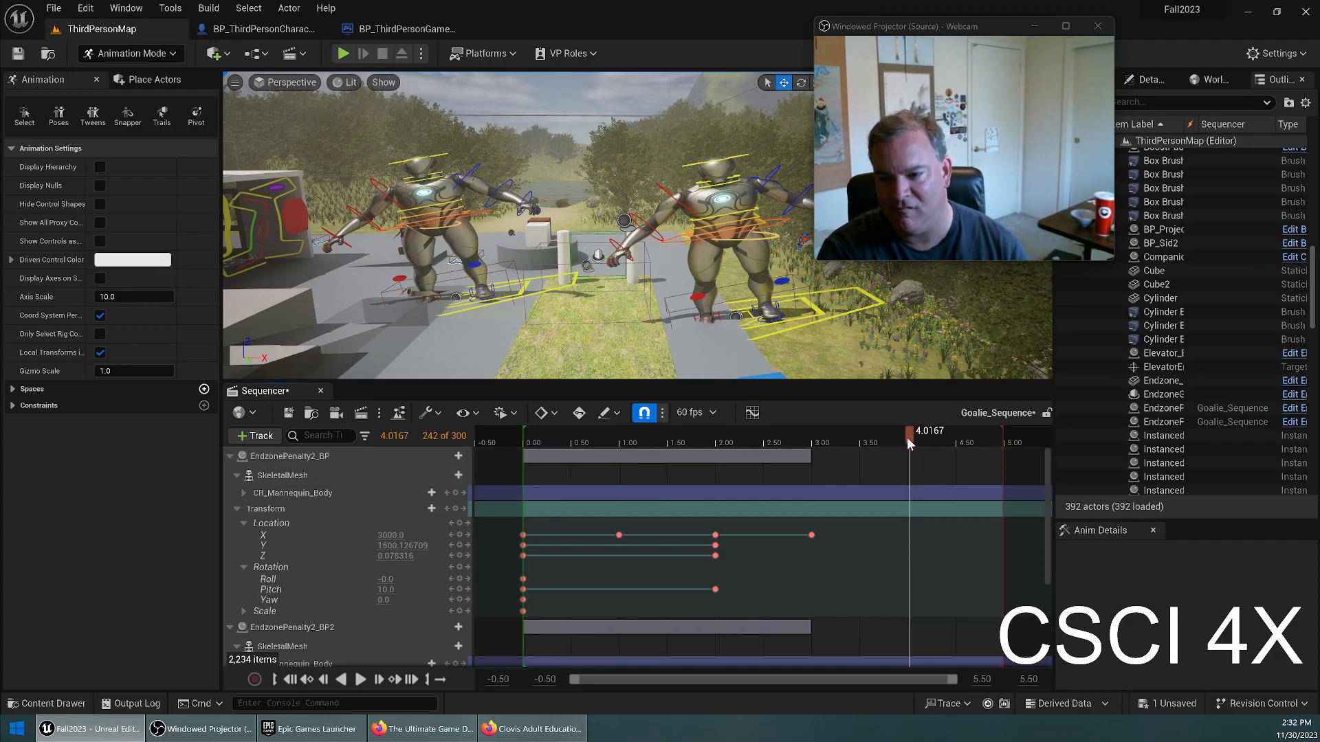
Set EndzonePenalty2_BP's Rotation Pitch to 0 at 2.25 seconds.
drag(764, 440, 738, 451)
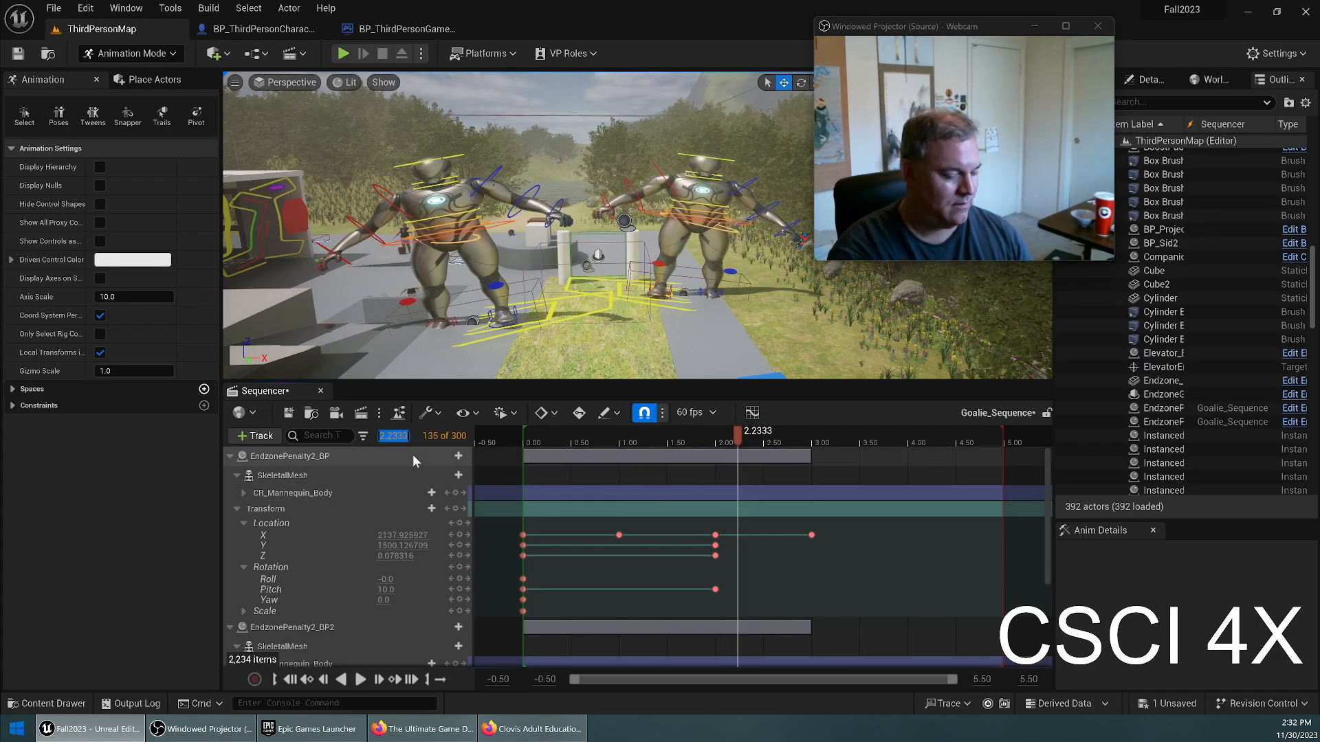
key(Right)
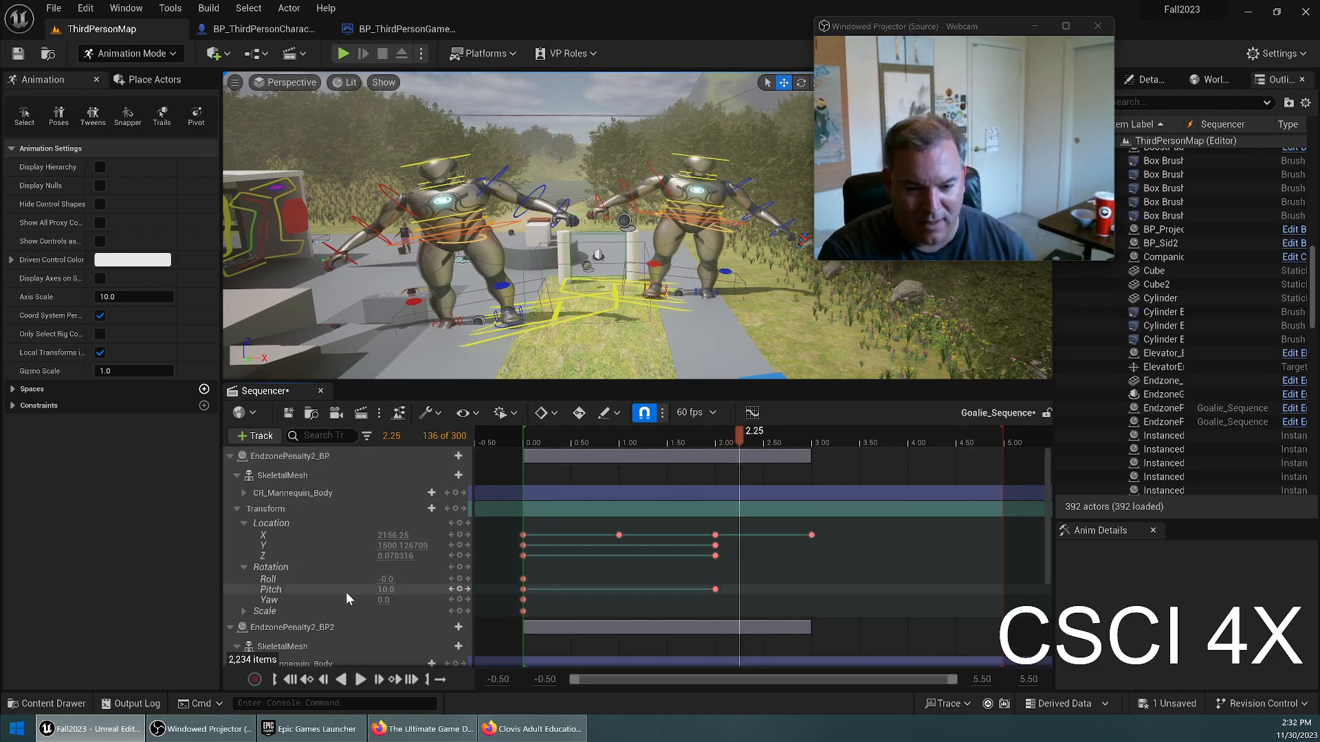
click(380, 590)
text(0)
key(Return)
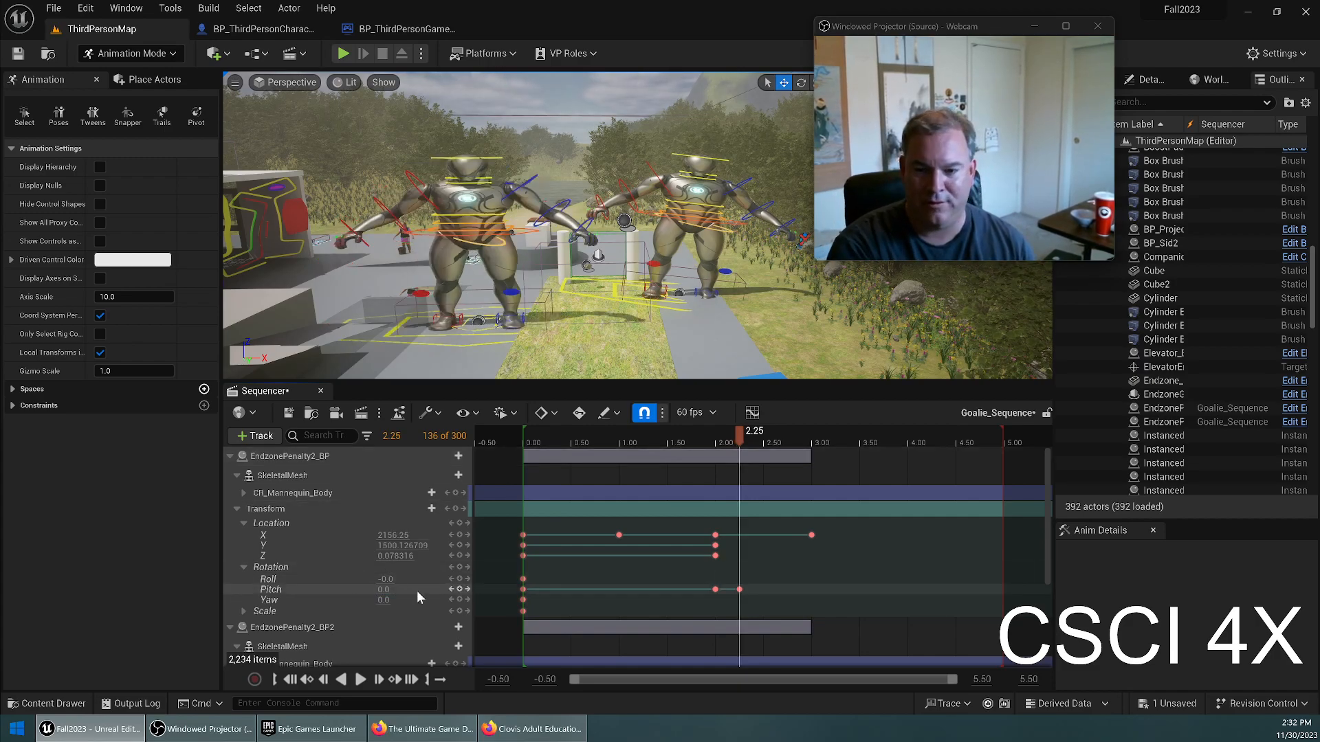
Set EndzonePenalty2_BP2's Rotation Pitch to 0 at 2.25 seconds.
scroll(409, 546, down, 3)
scroll(410, 546, down, 2)
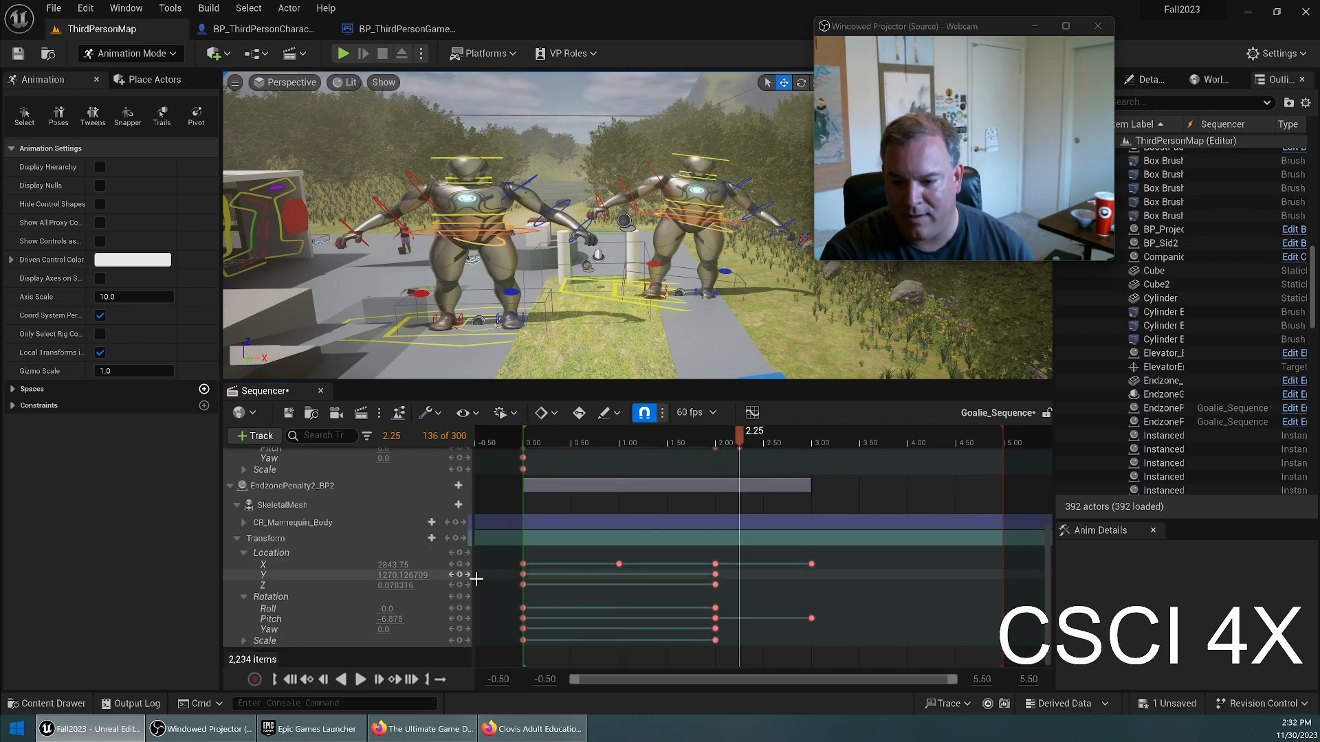
click(390, 619)
text(0)
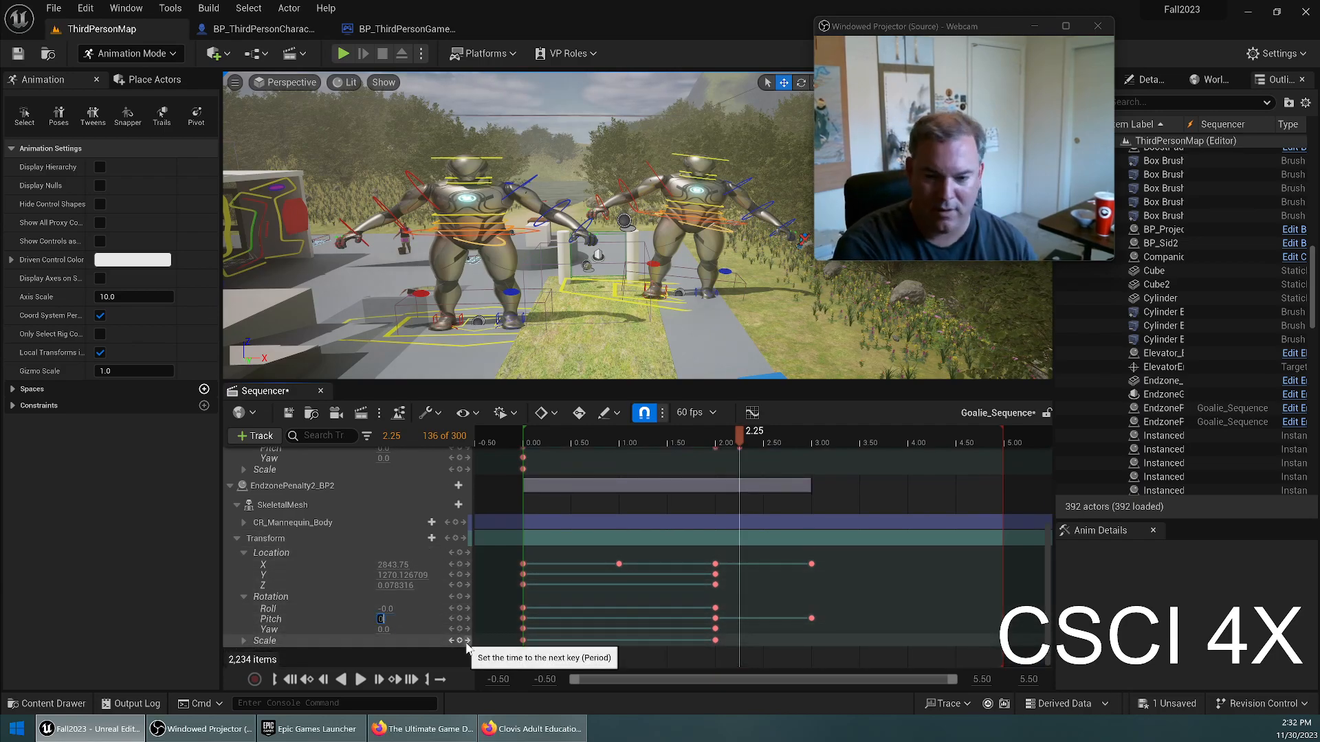
key(Return)
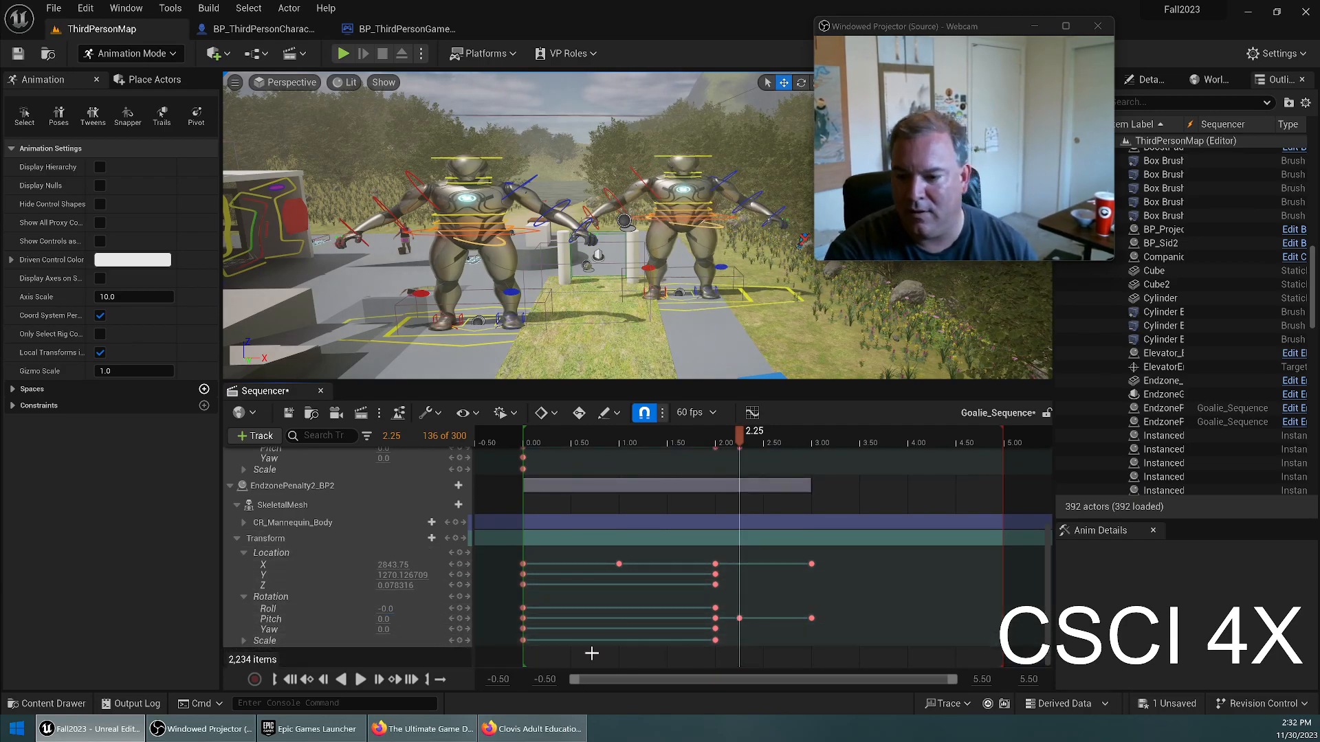
Delete EndzonePenalty2_BP2's Pitch key at 3.00 seconds.
click(811, 618)
key(Delete)
mouse_move(812, 436)
mouse_down()
mouse_move(700, 439)
mouse_move(835, 440)
mouse_up()
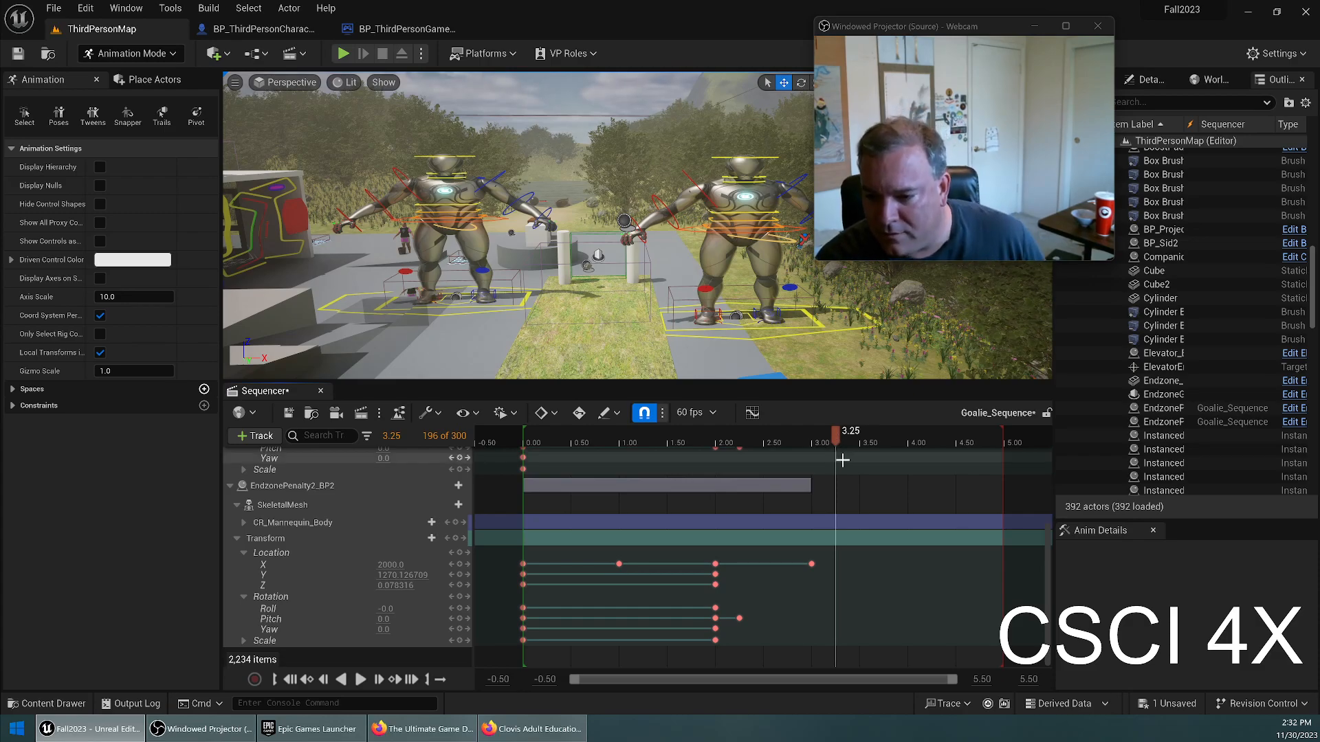
At 4.00 seconds, add a full Transform key to both EndzonePenalty2_BP2 and EndzonePenalty2_BP.
drag(833, 436, 908, 440)
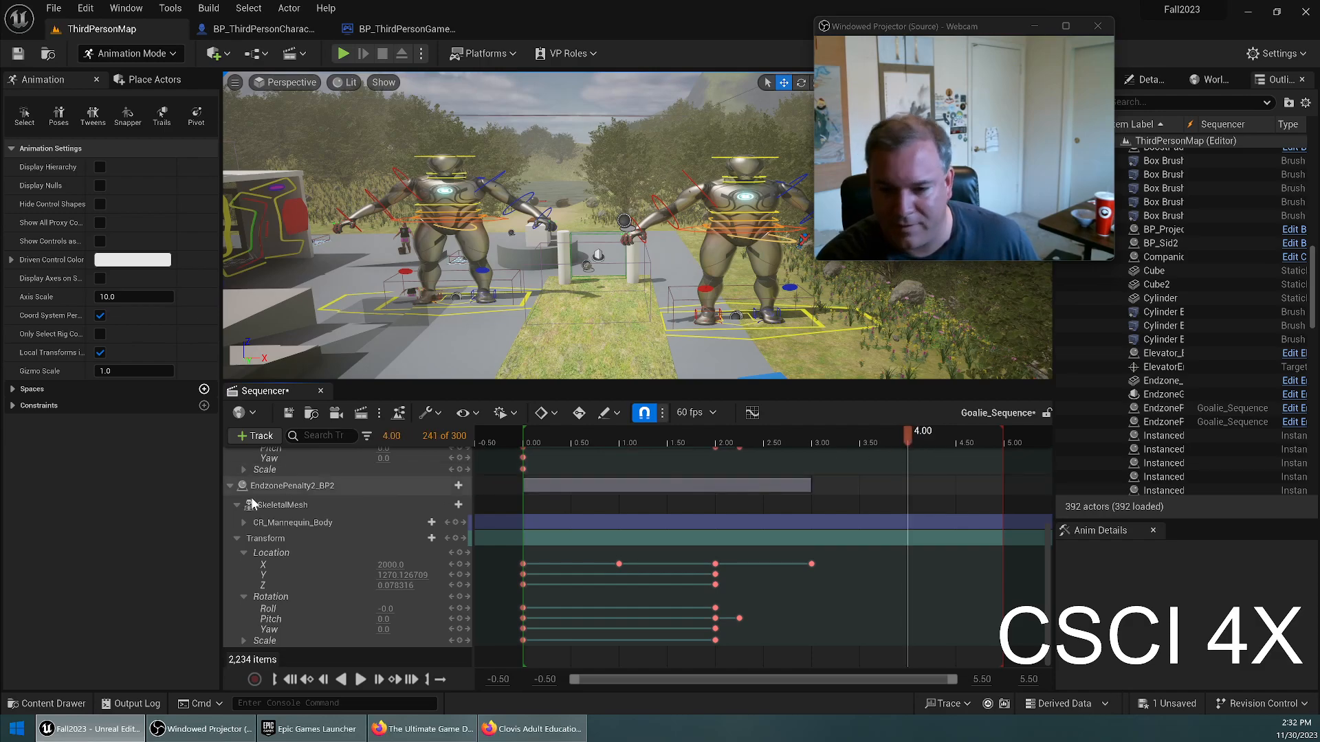
click(457, 540)
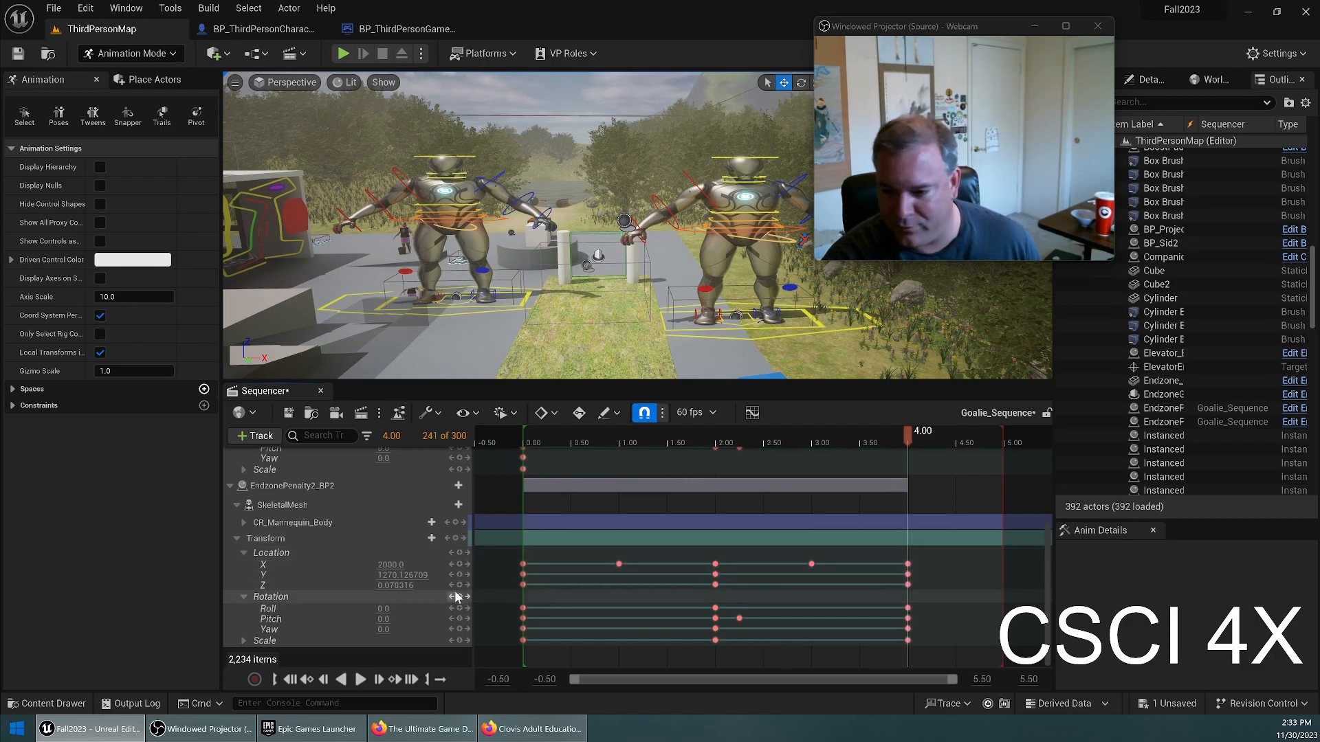
scroll(896, 526, up, 3)
scroll(896, 526, up, 1)
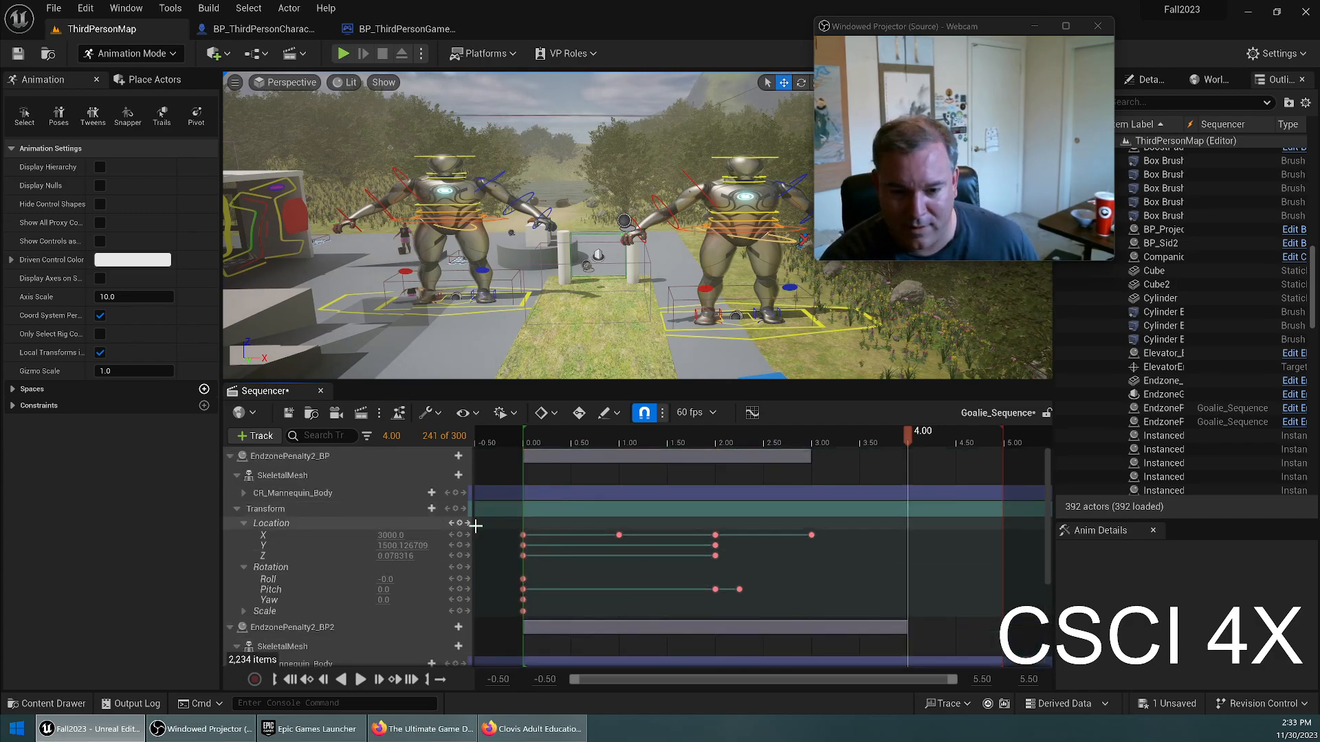
click(455, 508)
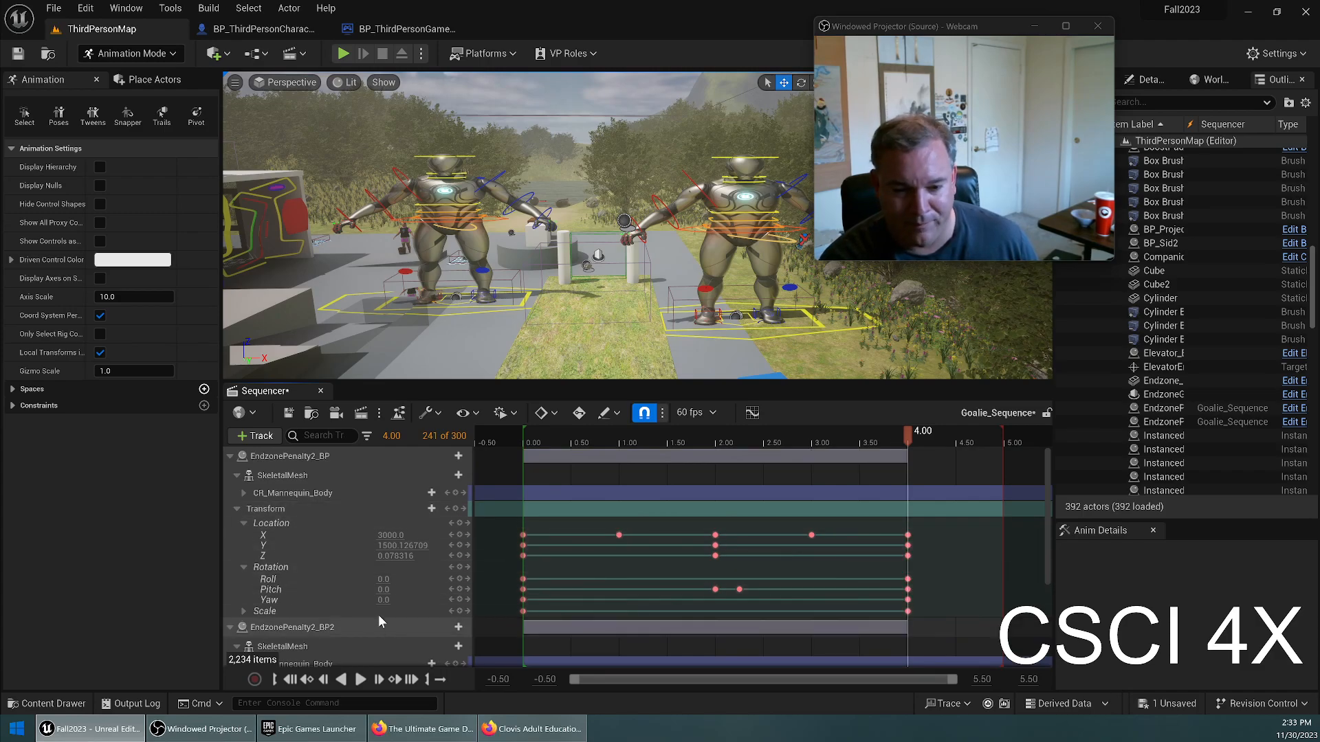
Set EndzonePenalty2_BP's Rotation Pitch to -10 at 4.00 seconds.
text(10)
key(Return)
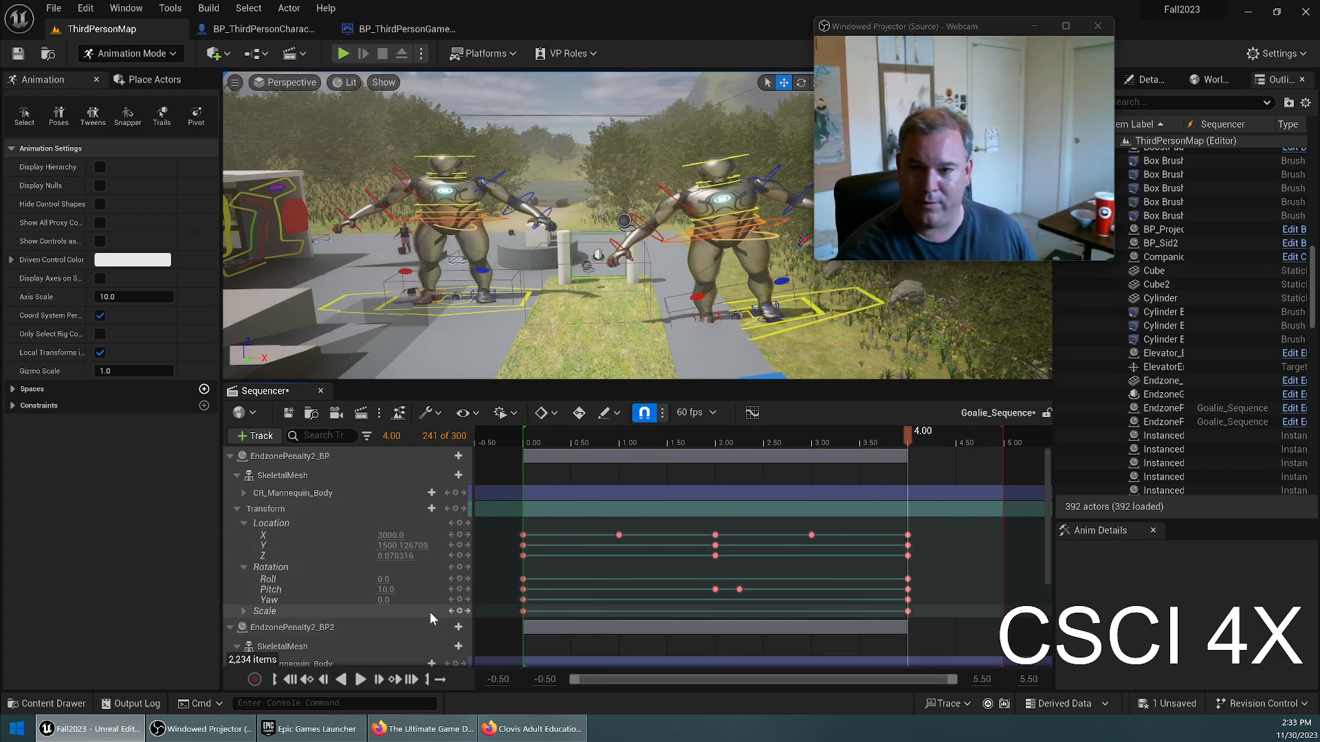
click(386, 590)
text(-10)
key(Return)
Set EndzonePenalty2_BP2's Rotation Pitch to 10 at 4.00 seconds.
scroll(465, 633, down, 3)
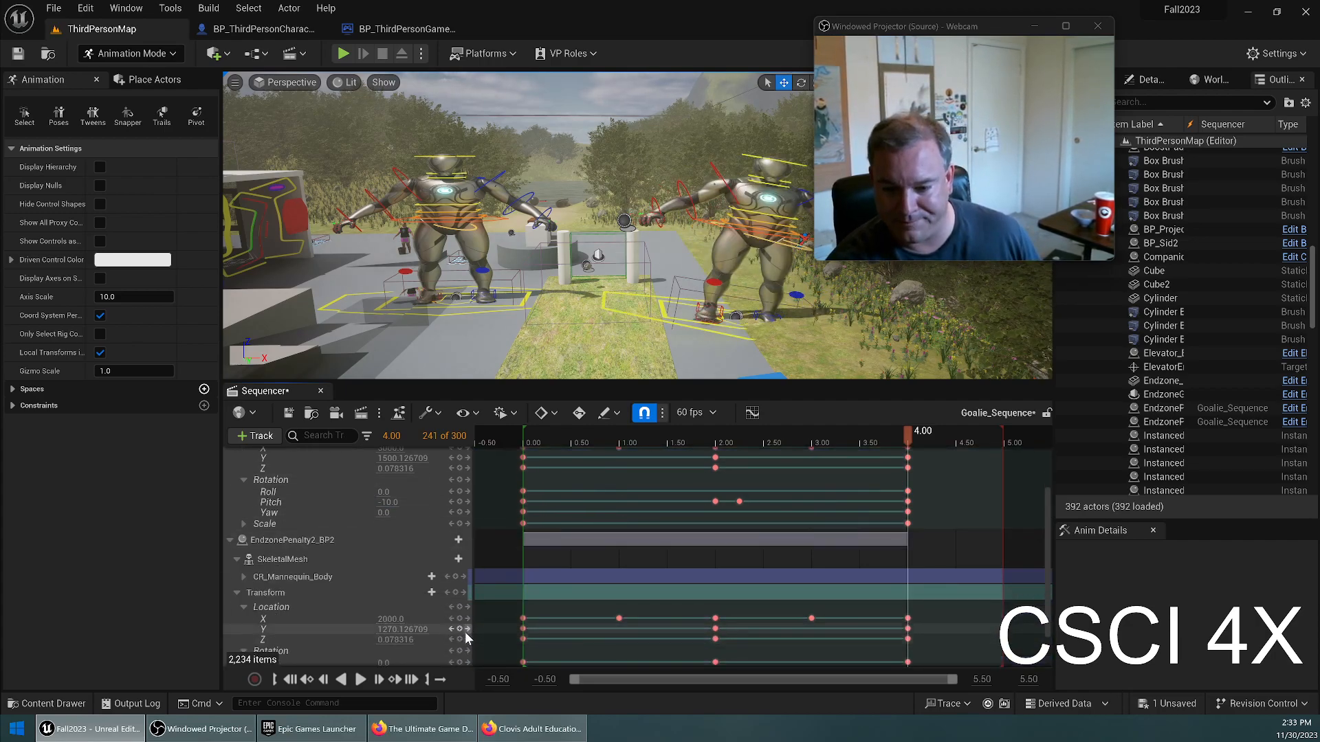
scroll(465, 633, down, 2)
click(384, 620)
text(10)
key(Return)
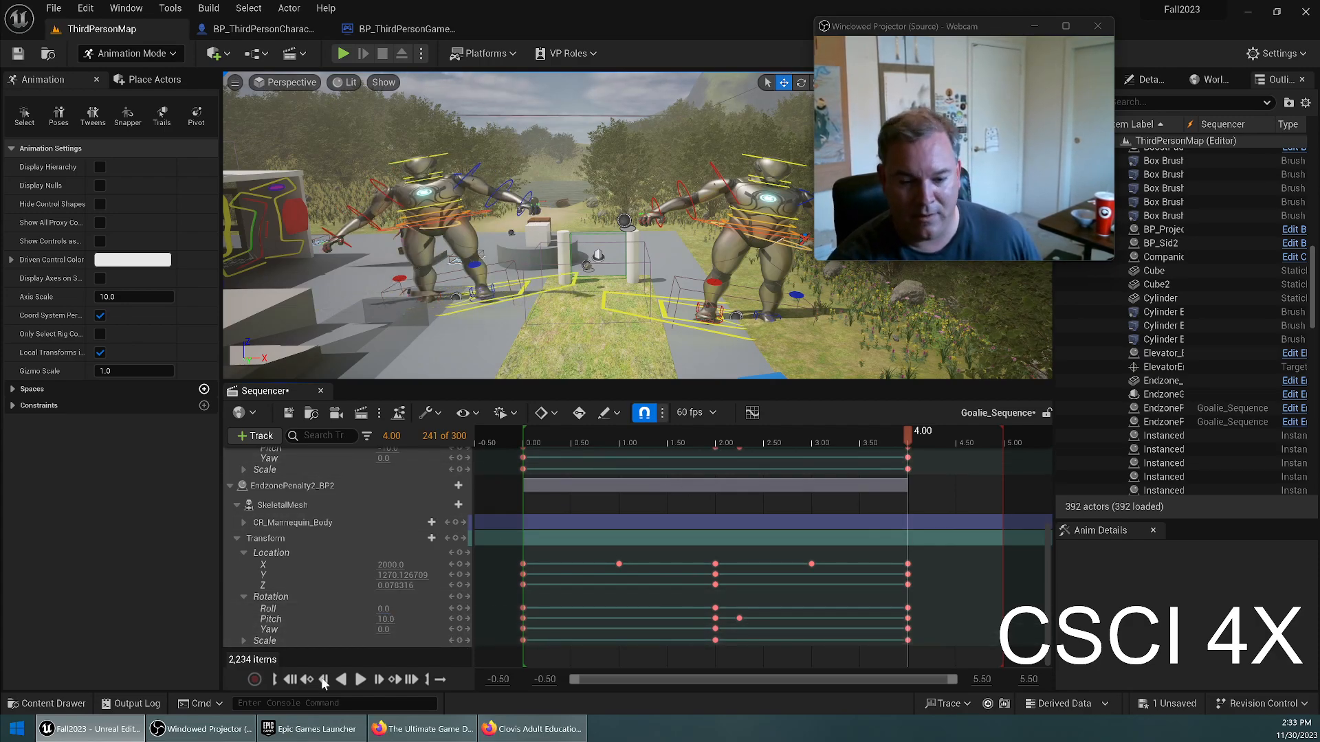
Play Goalie_Sequence from its start through to the end at 5.00 seconds.
click(289, 680)
click(360, 680)
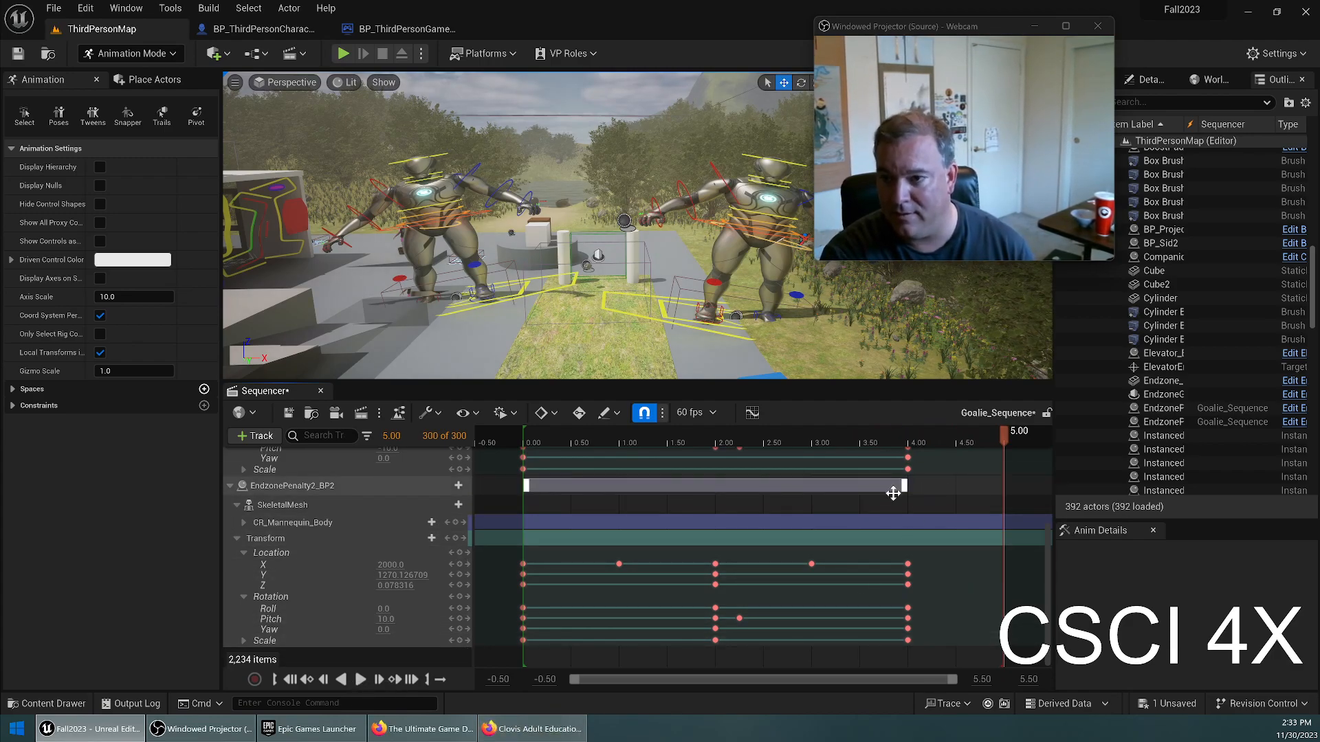
scroll(894, 492, up, 1)
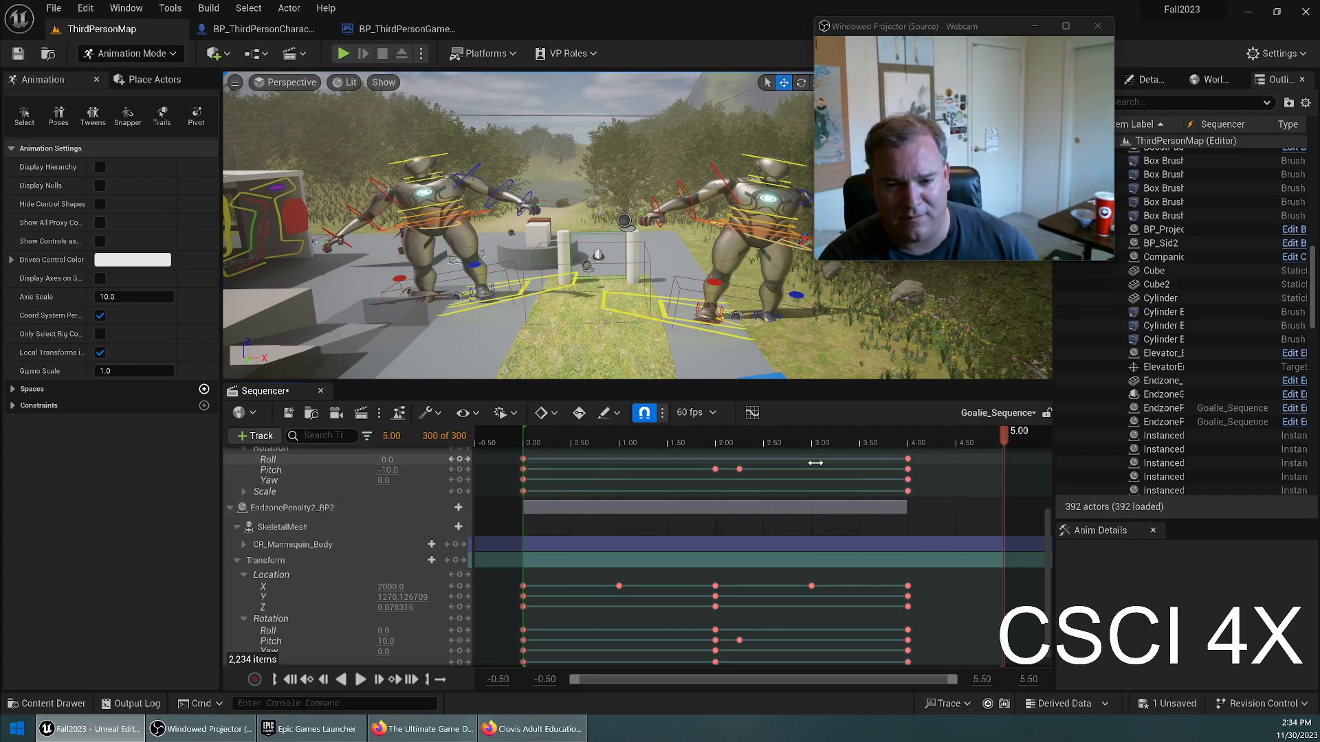
At 5.00 seconds, set EndzonePenalty2_BP's Rotation Pitch to 0 and Location X to 2500, and add a full Transform key.
scroll(334, 526, down, 3)
click(383, 580)
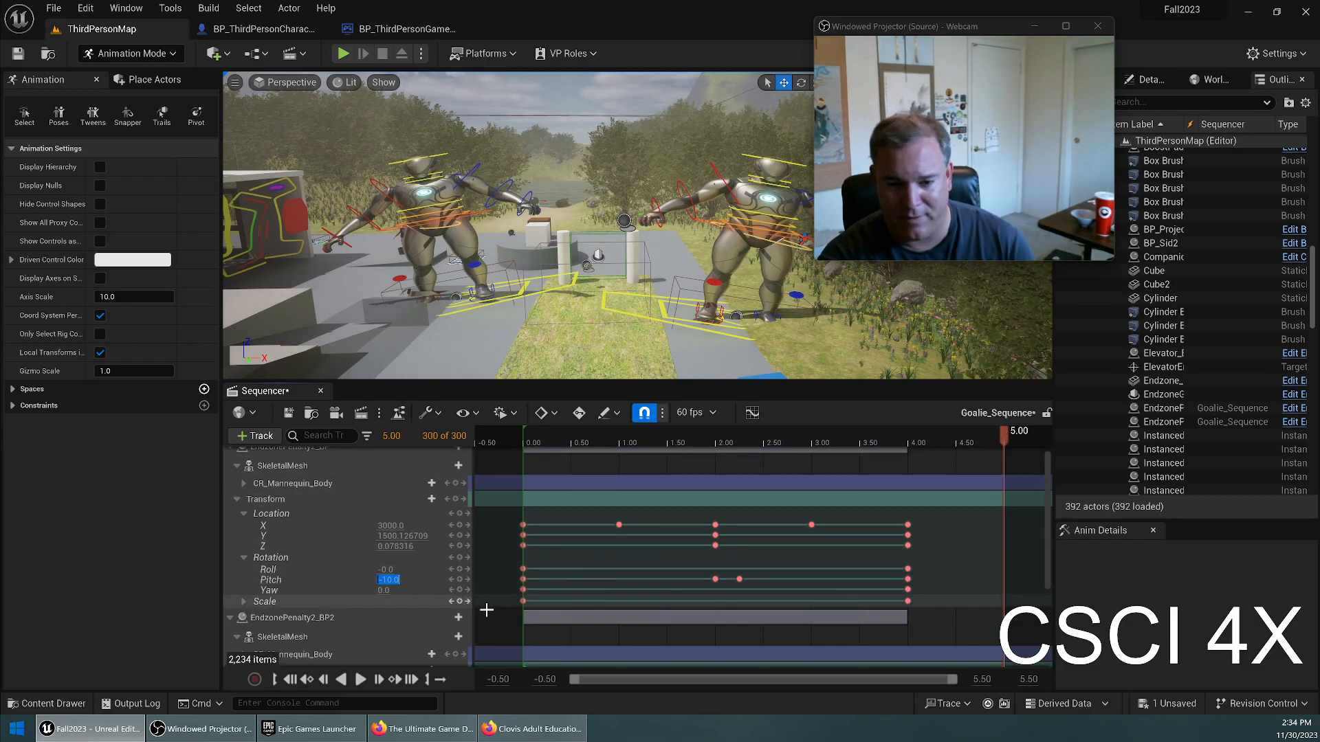
text(0)
key(Return)
click(390, 525)
text(2500)
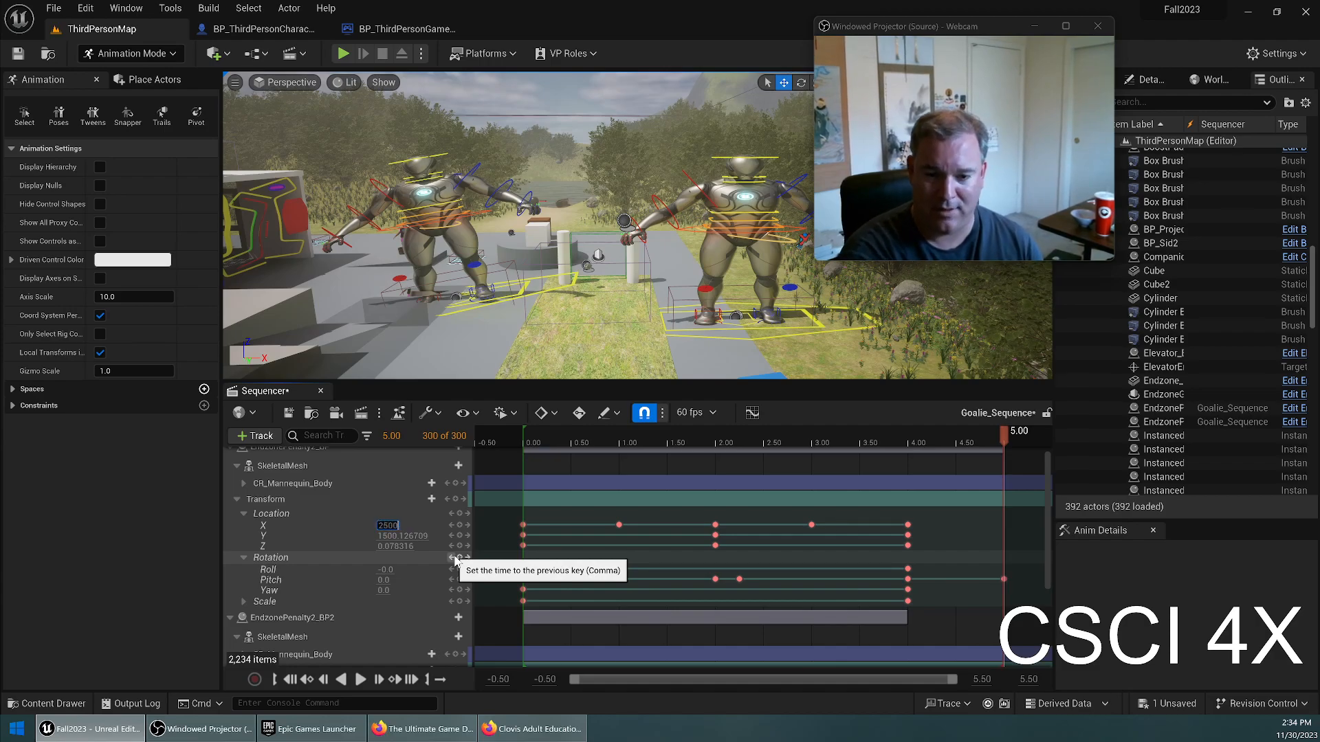
key(Return)
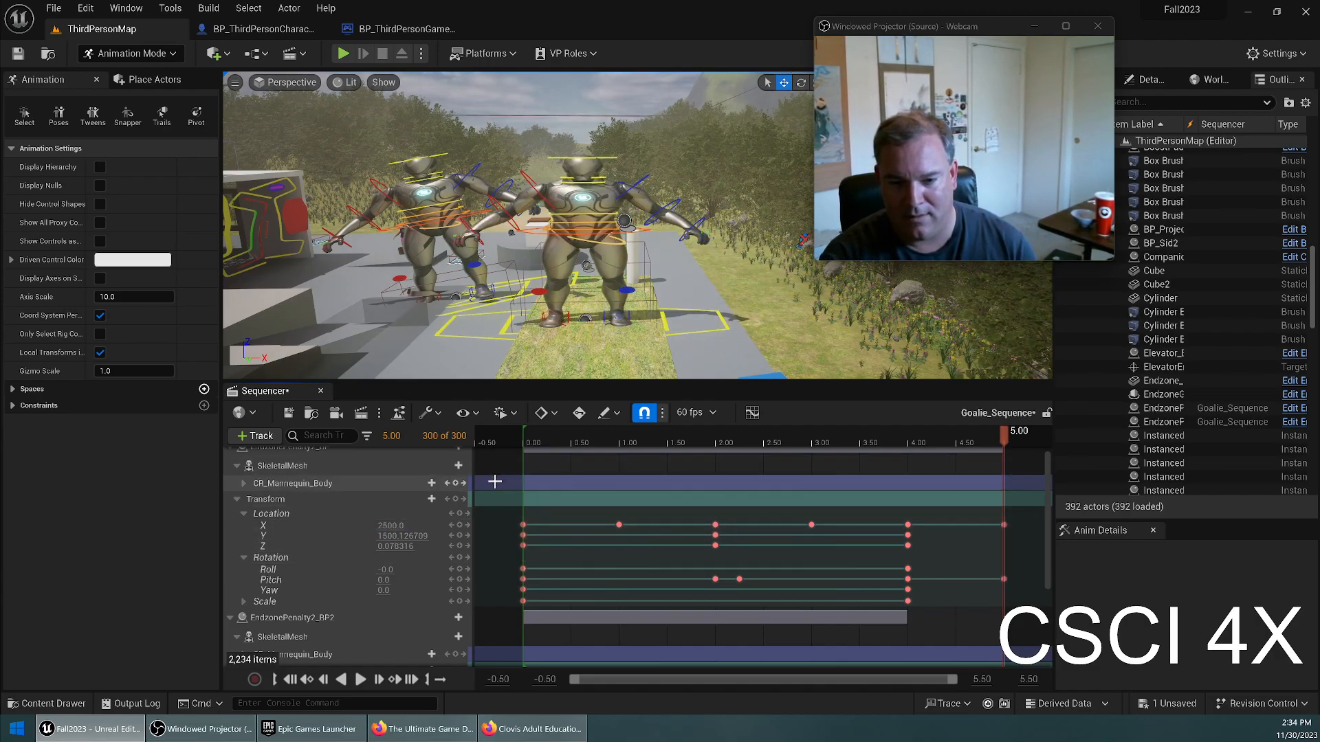
click(456, 500)
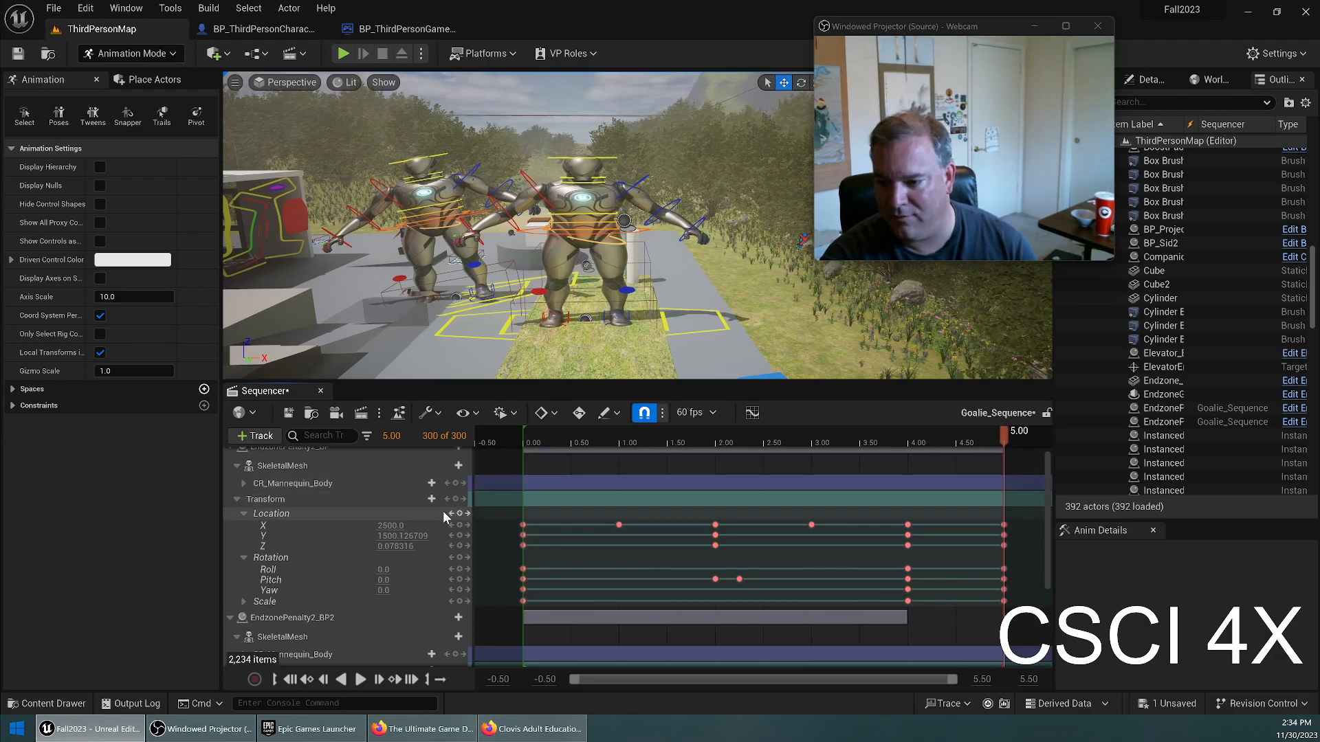
At 5.00 seconds, set EndzonePenalty2_BP2's Location X to 2500 and Rotation Pitch to 0, and add a full Transform key.
scroll(419, 573, down, 3)
scroll(444, 571, down, 2)
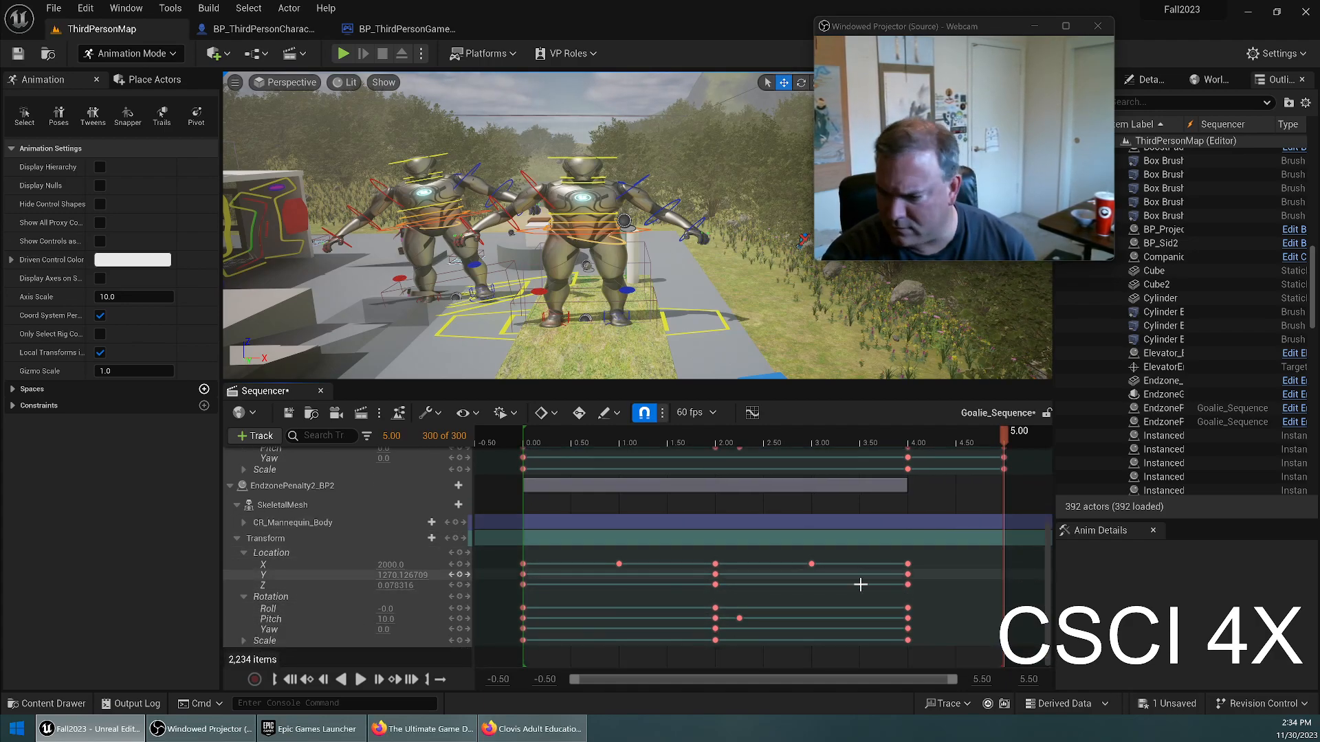
click(389, 565)
text(2)
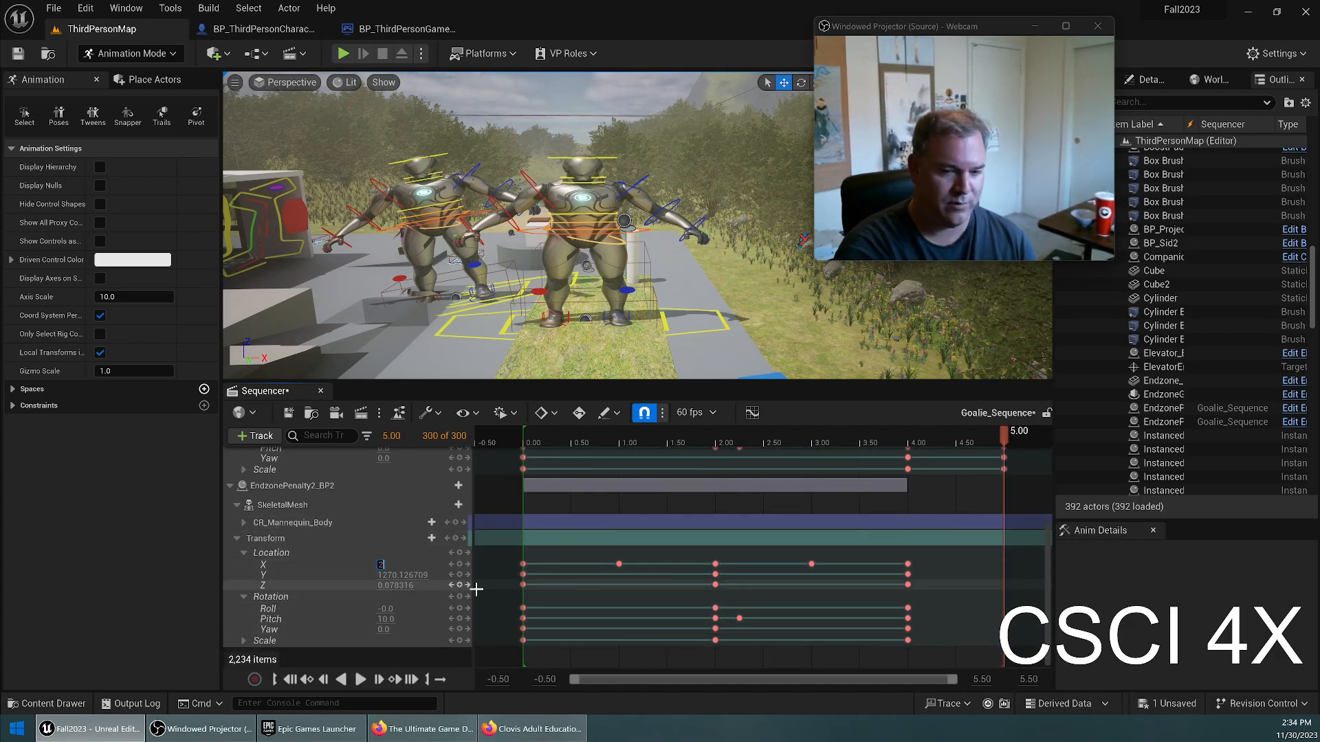
text(500)
key(Return)
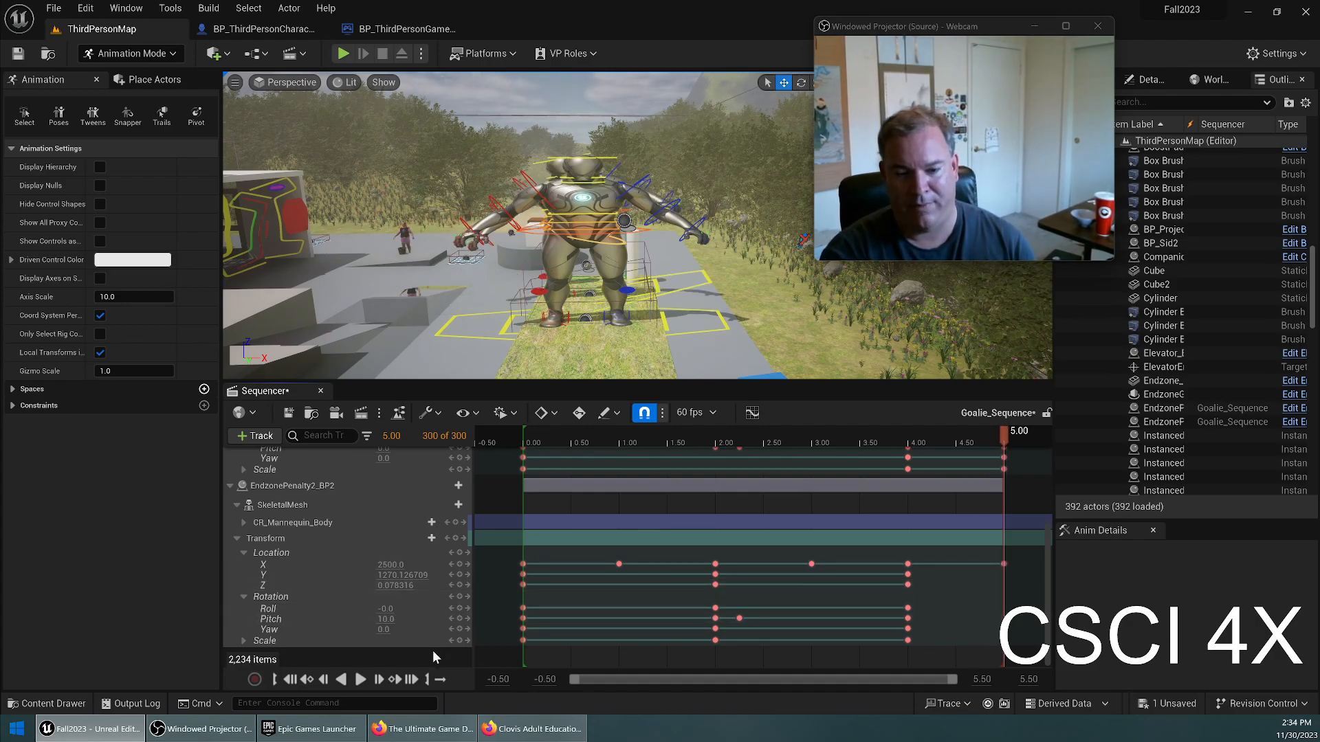
click(382, 619)
text(0)
key(Return)
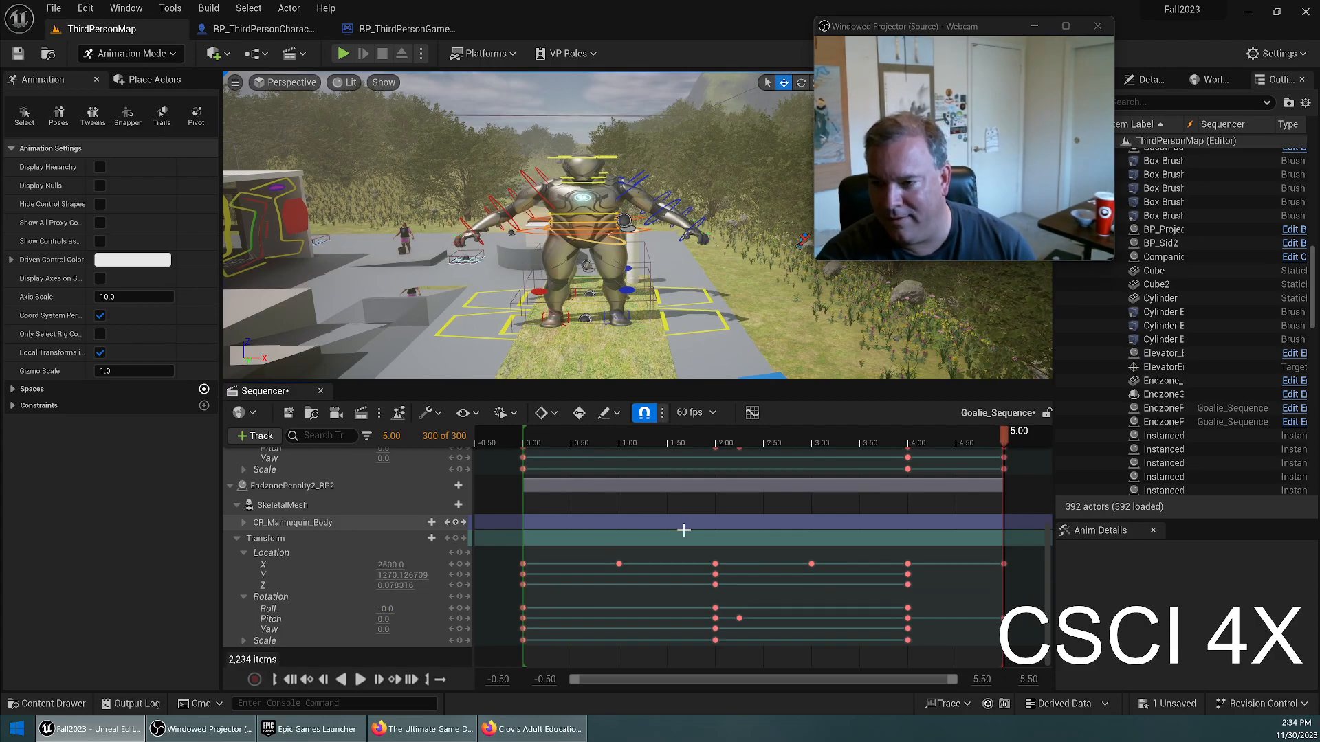
click(459, 538)
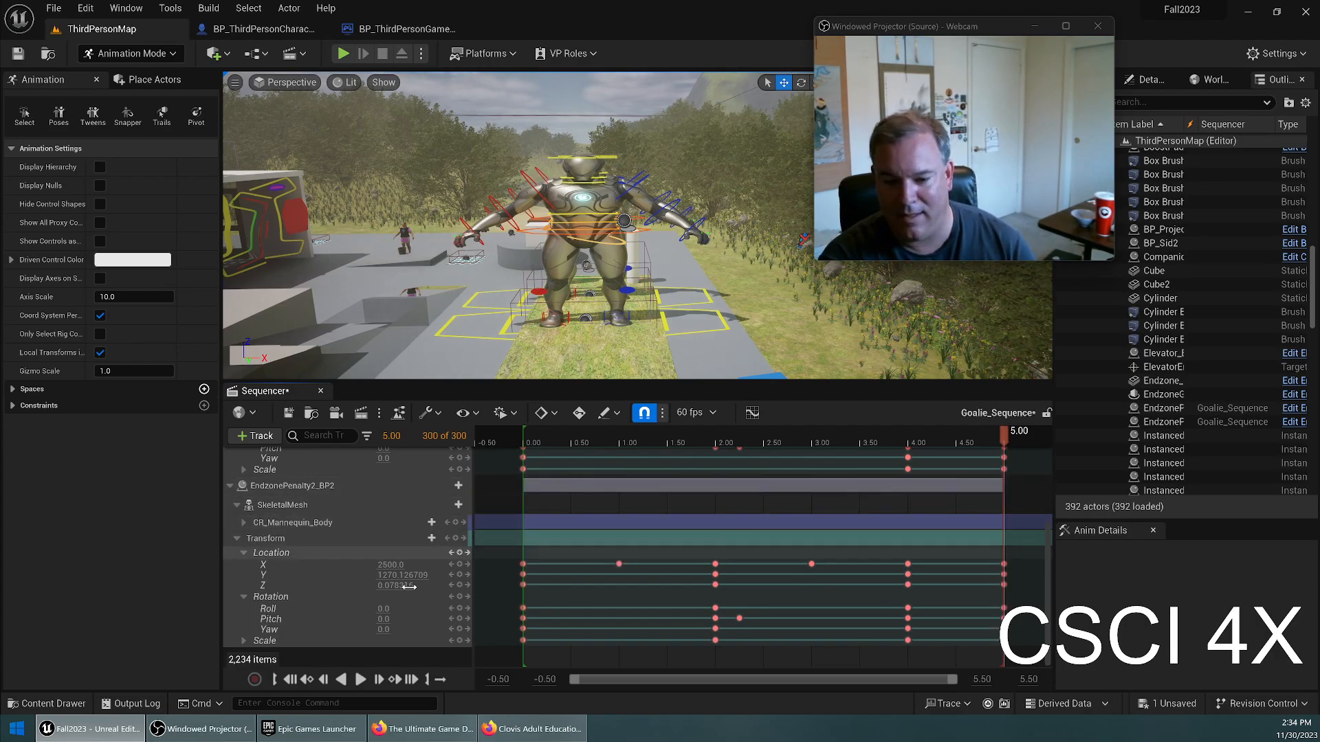
Replay the whole Goalie_Sequence from the start to check both mannequins' motion.
click(289, 679)
click(360, 680)
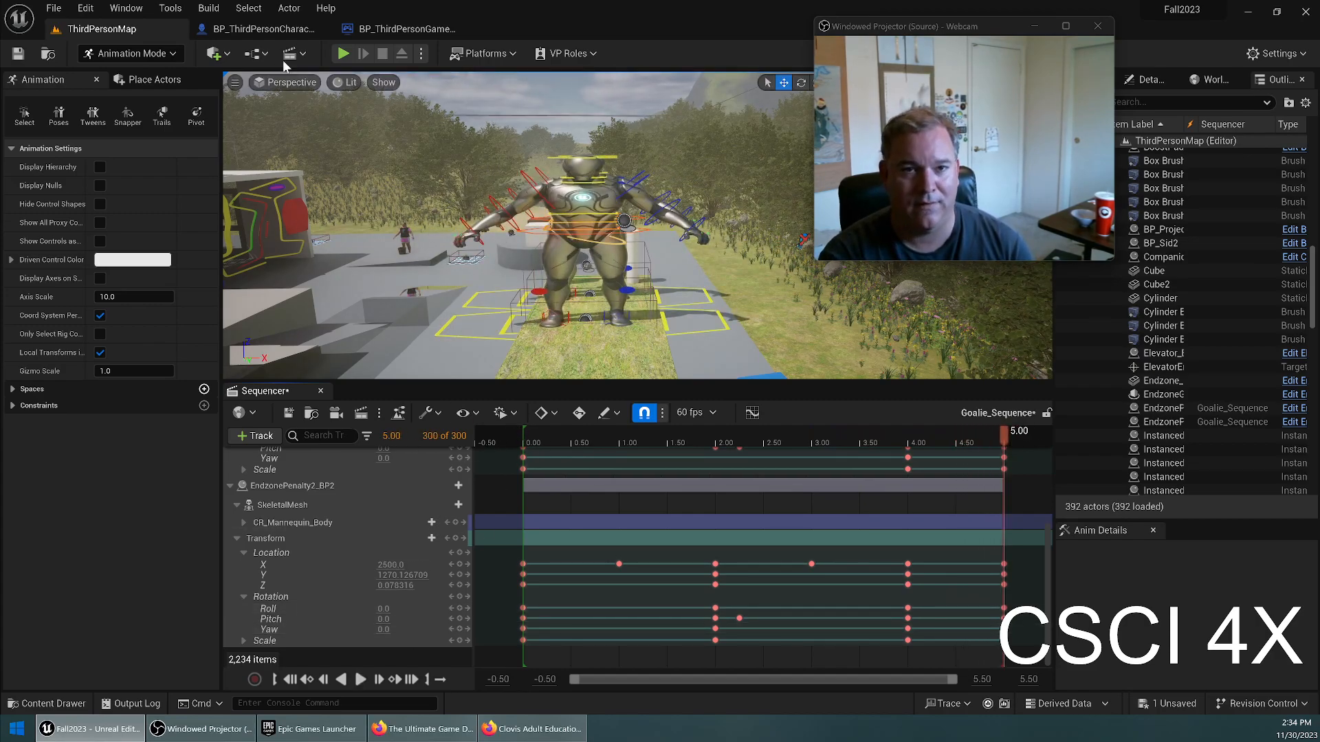
Save Goalie_Sequence and close the Sequencer.
click(287, 414)
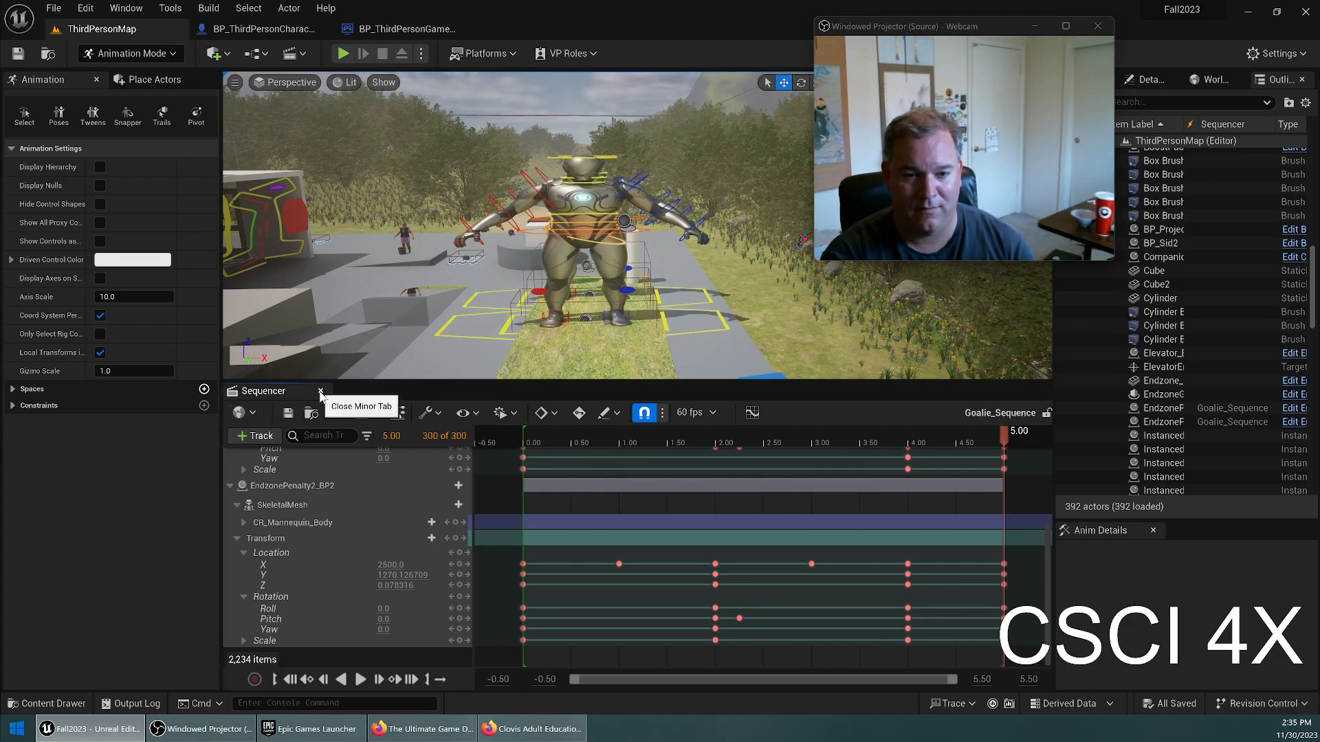
click(320, 392)
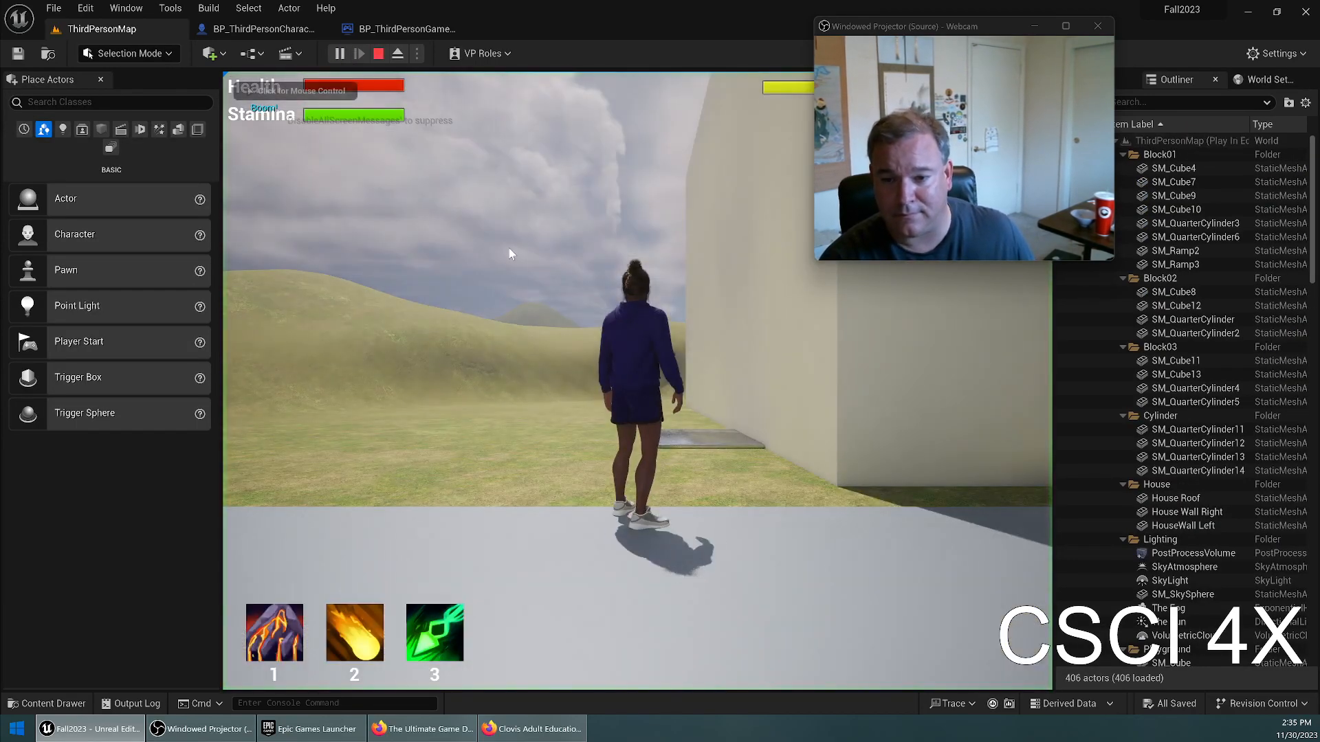
Play-test the level by running the character around the end zone mannequins, and stop the play session.
click(510, 250)
key(w)
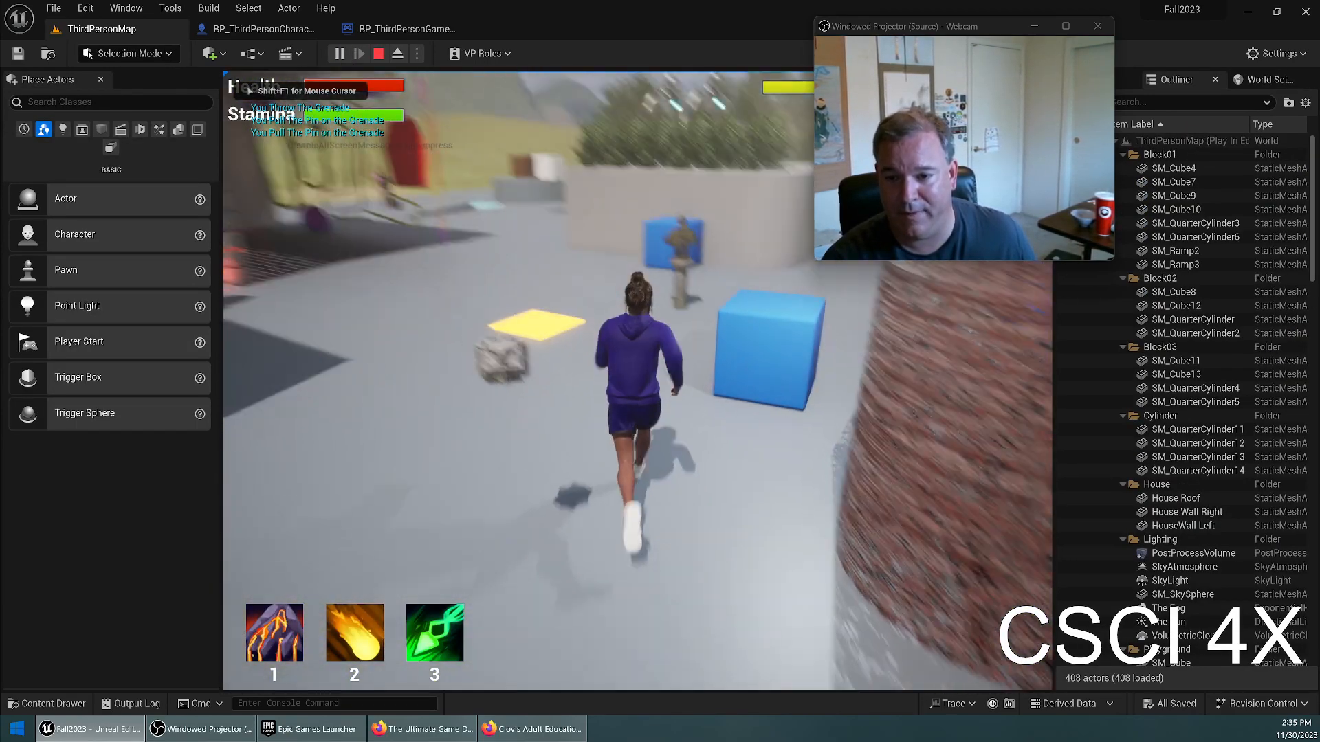
key(shift)
key(w)
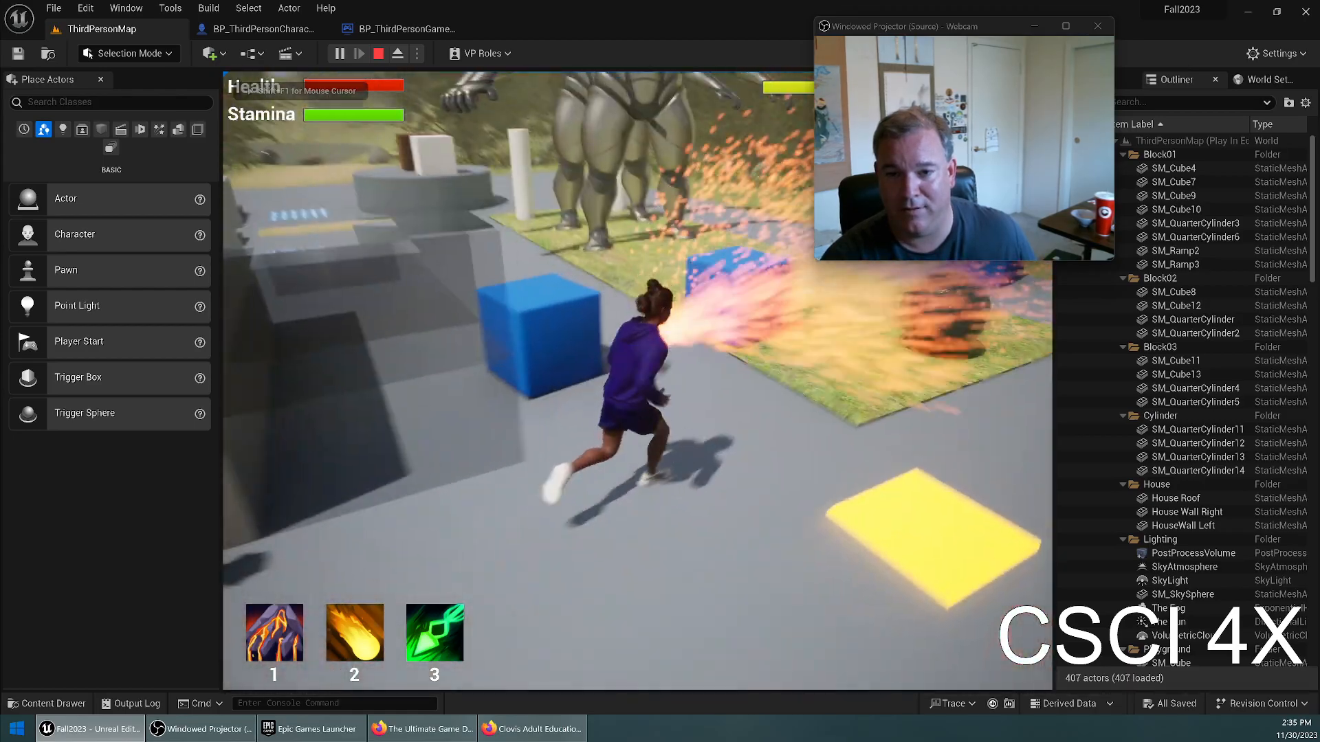
key(w)
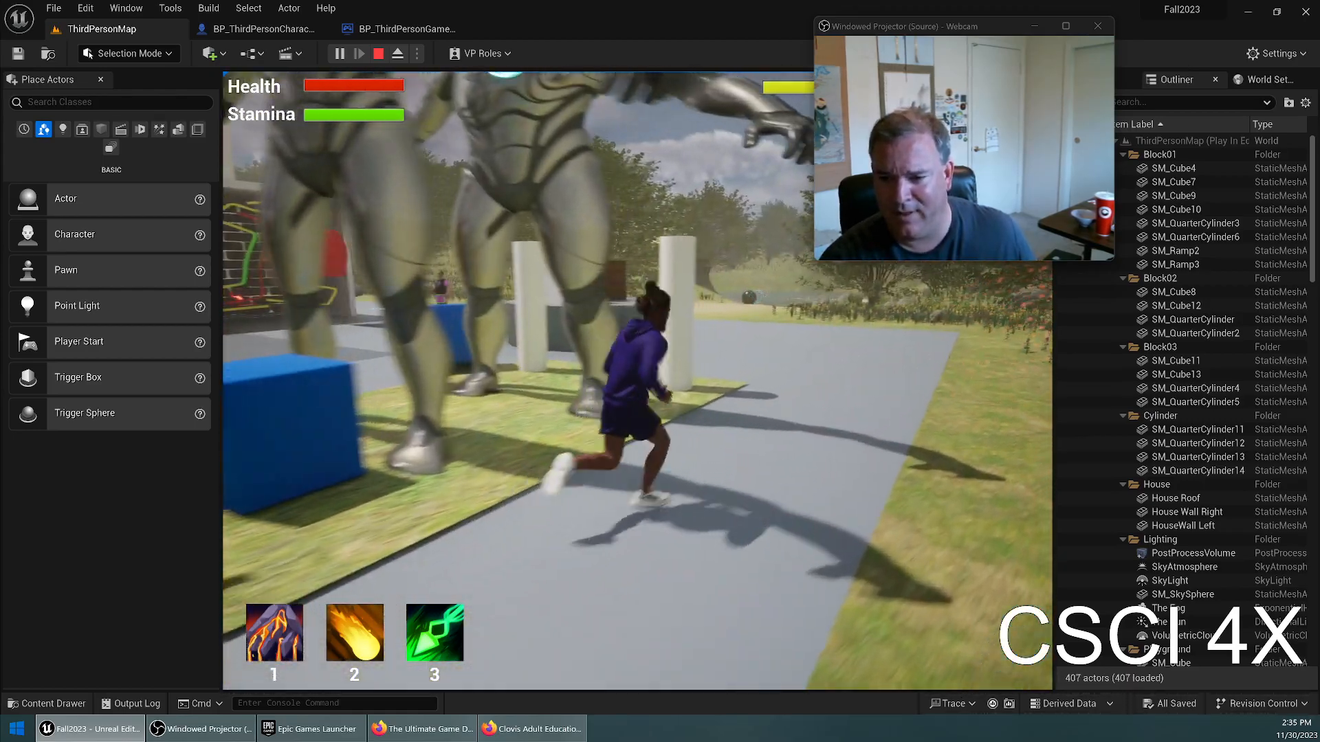
key(w)
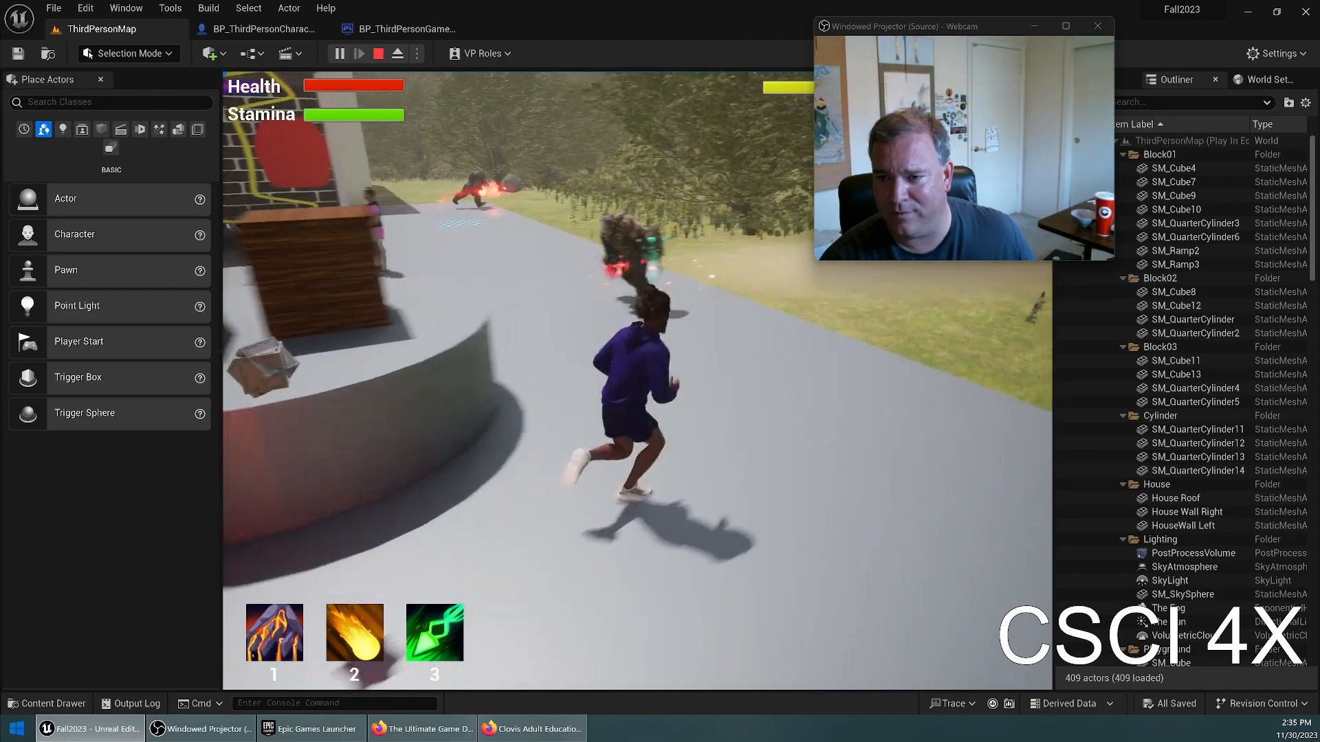
key(w)
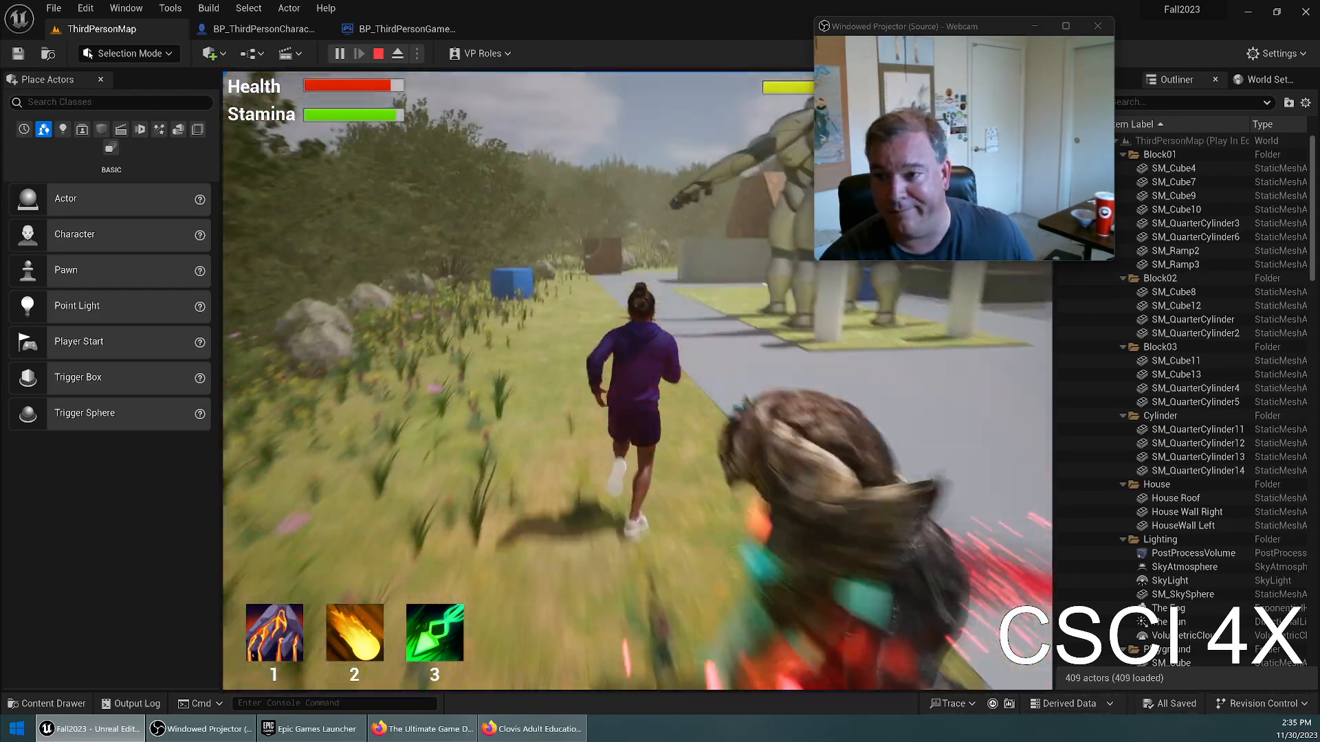
key(Escape)
Place Foosball_Sequence from the Bill folder beside the end zone at about X 2770, Y 1630, Z 80, and save the level.
right_drag(639, 385, 784, 453)
key(w)
right_drag(574, 444, 627, 407)
key(ctrl+space)
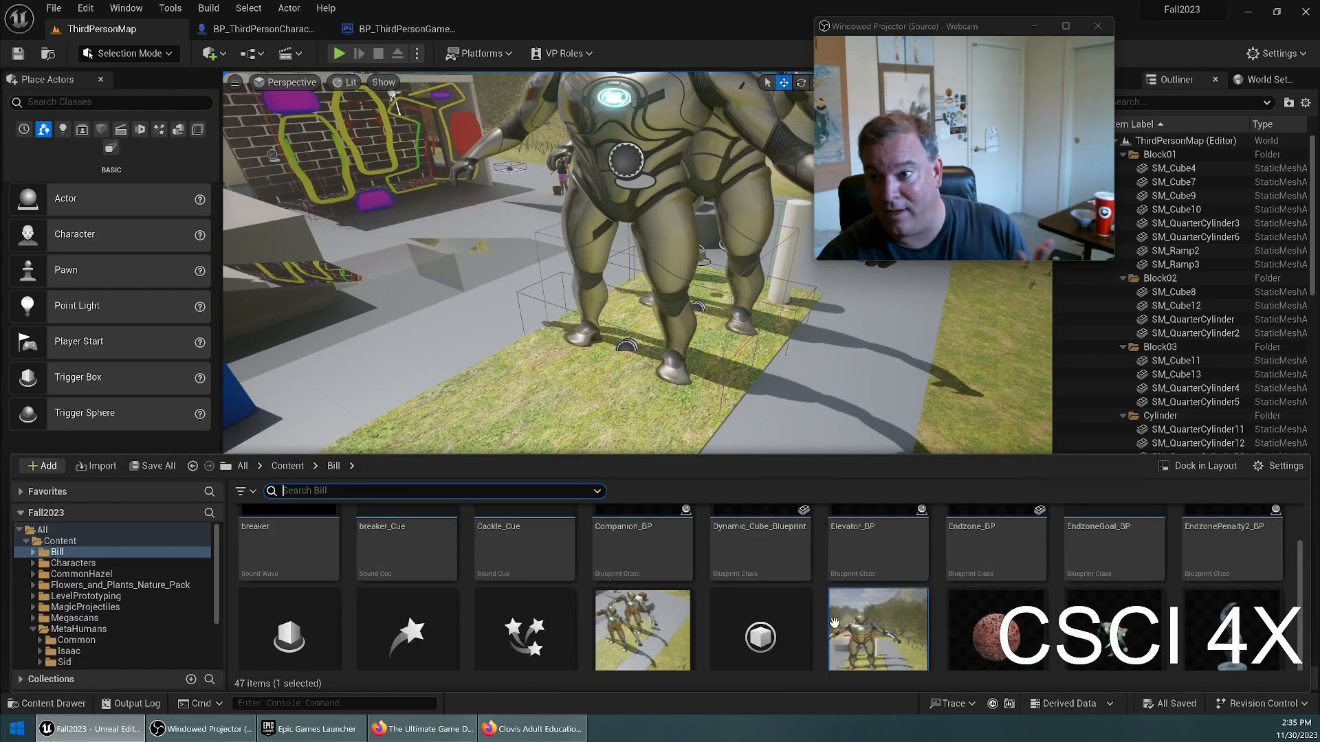
scroll(926, 587, down, 3)
scroll(926, 588, down, 4)
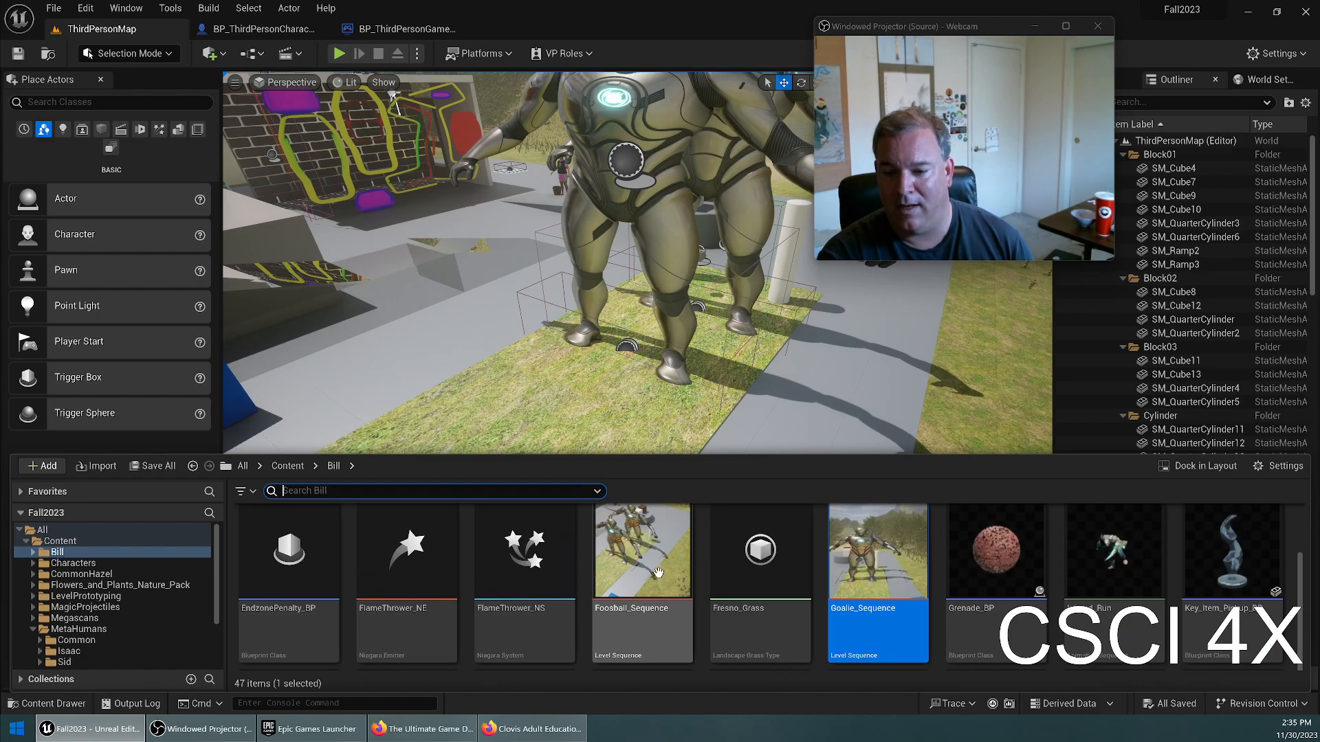
drag(921, 588, 767, 402)
drag(731, 466, 730, 411)
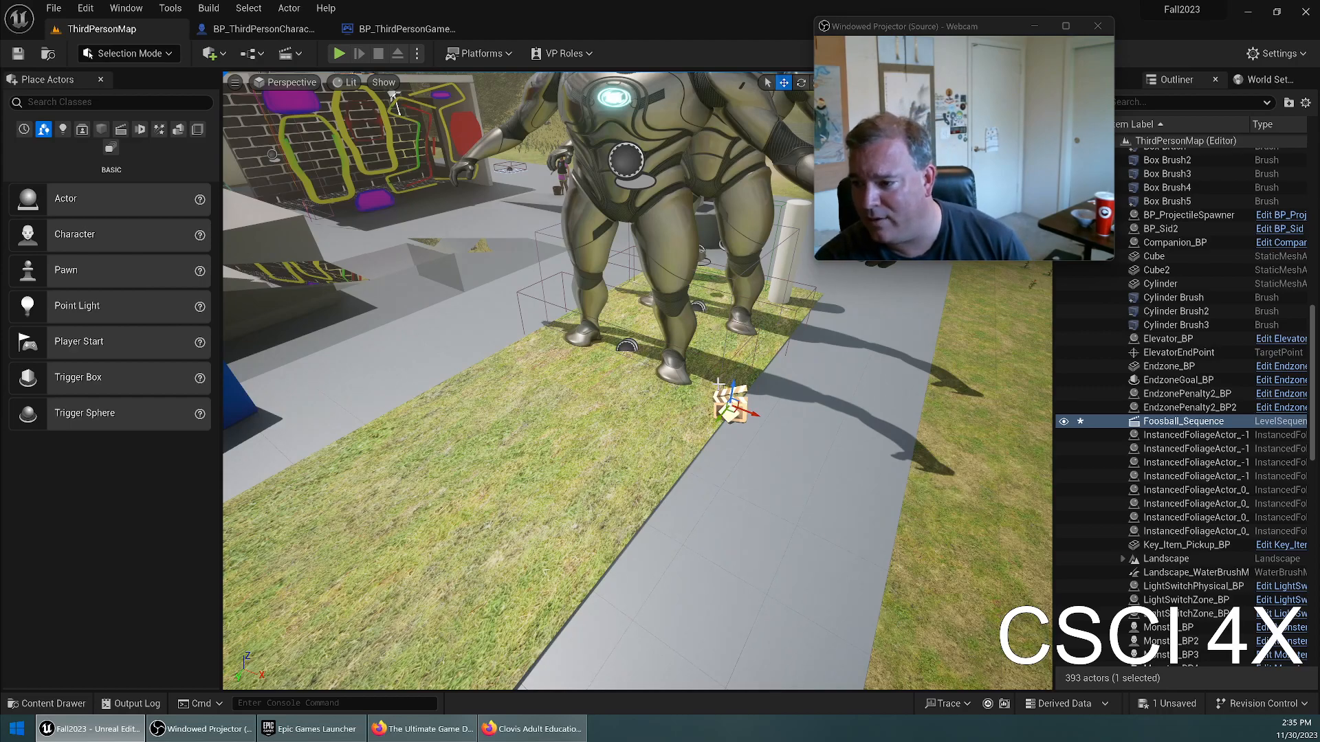
key(ctrl+s)
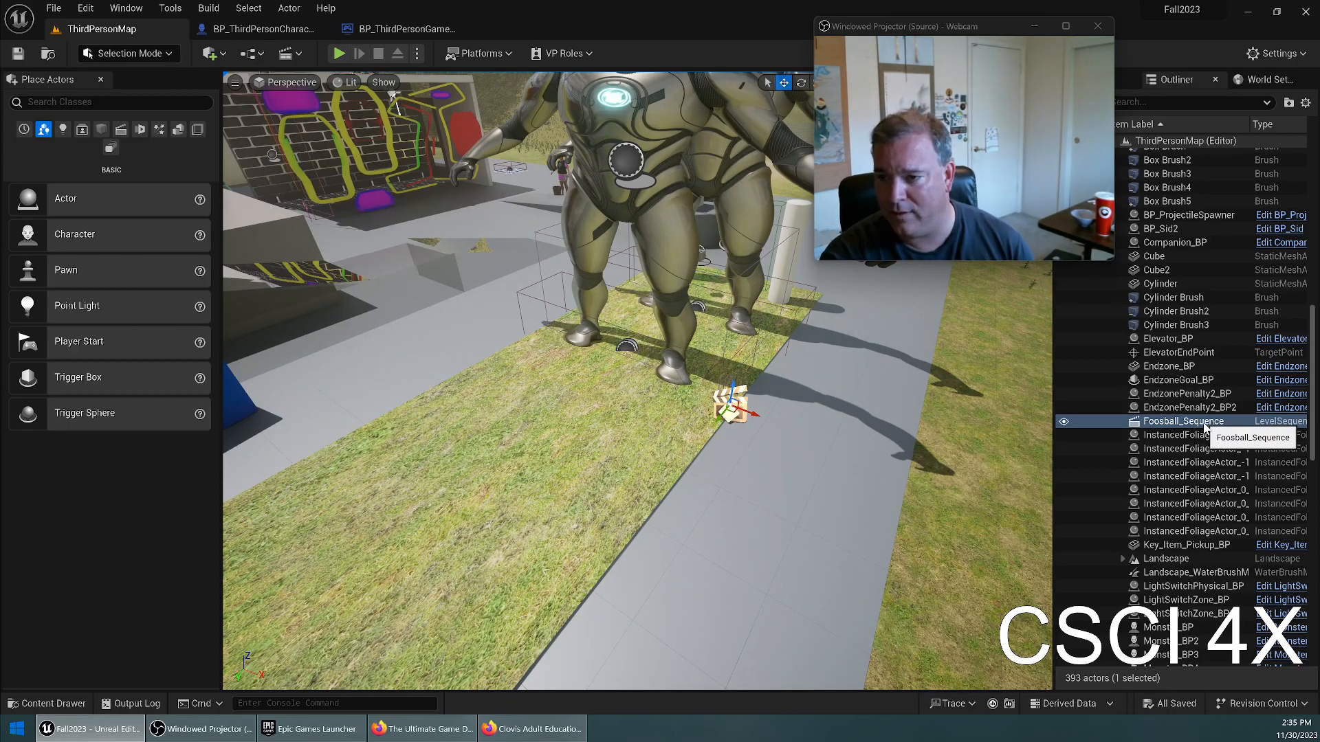
Enable Auto Play on the placed Foosball_Sequence and set its Loop option to Loop Indefinitely.
drag(980, 30, 910, 19)
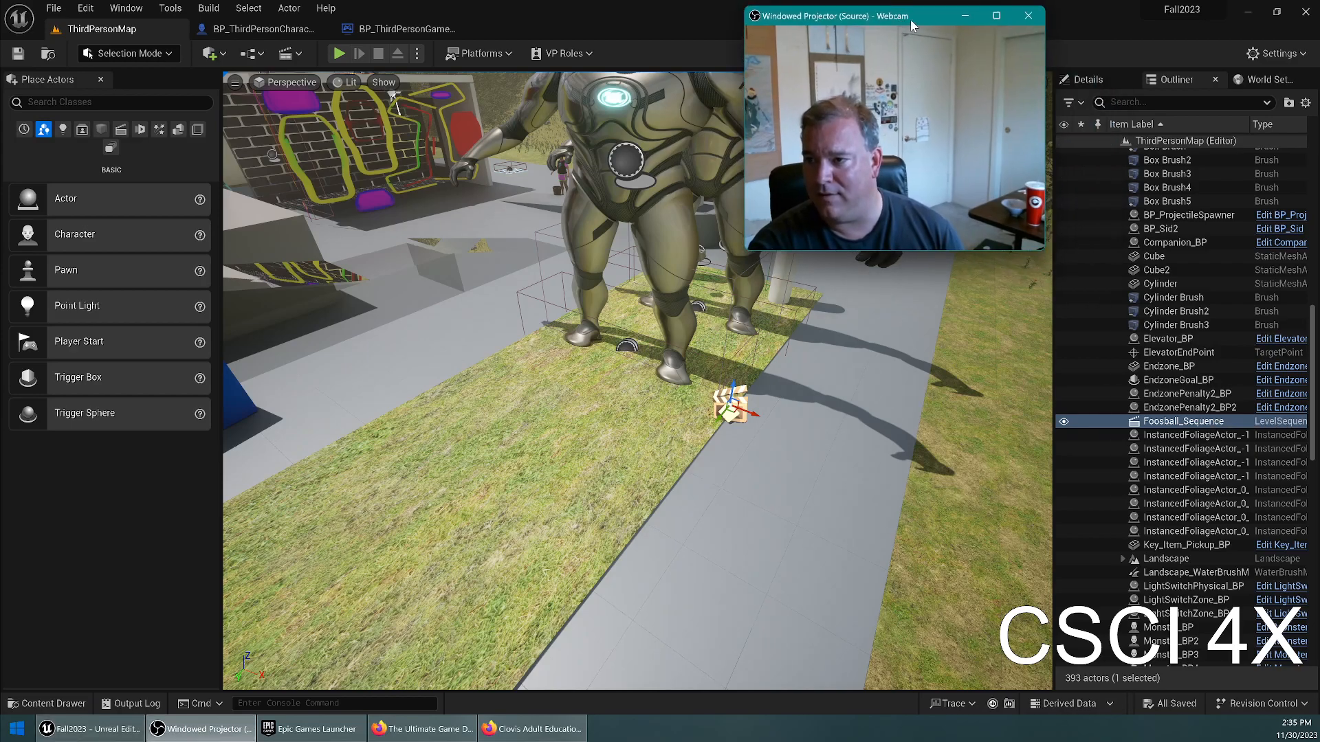
click(1083, 79)
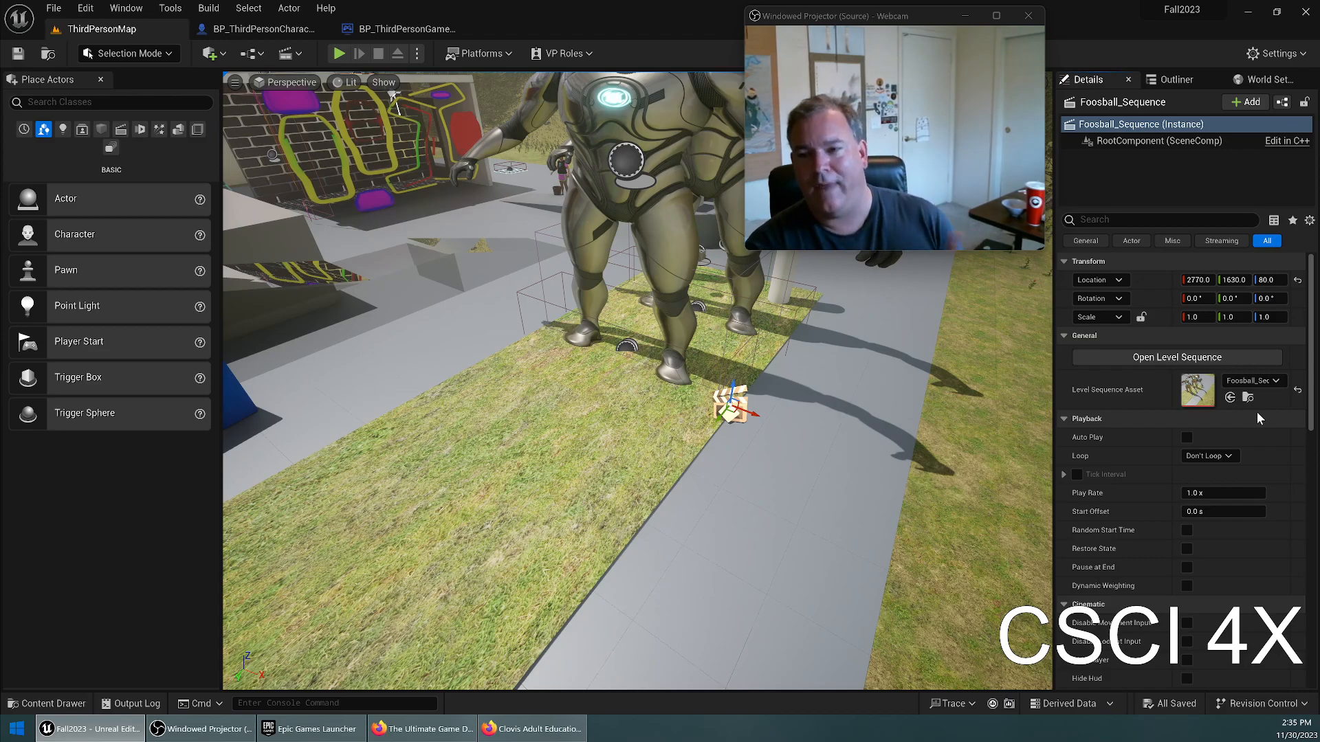
click(1188, 438)
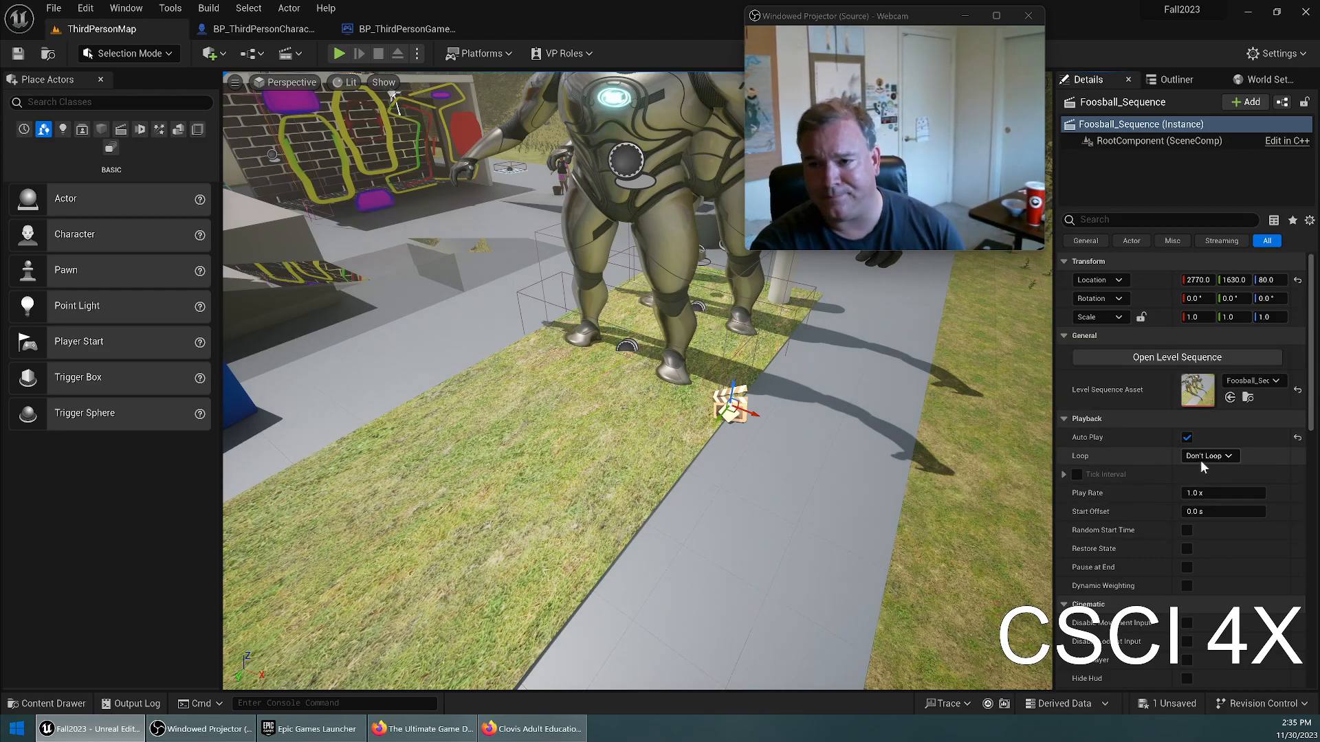
click(1200, 459)
click(1203, 480)
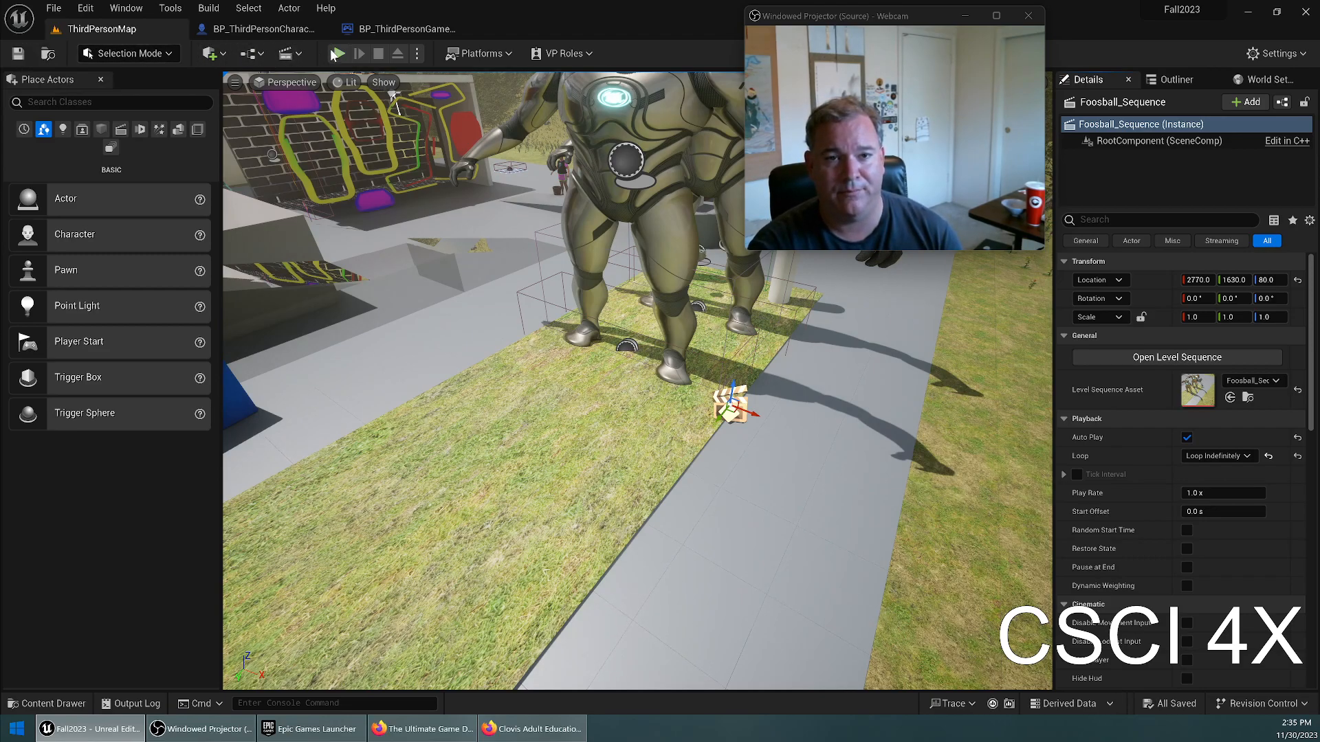
Play-test the level to watch the mannequins move with Foosball_Sequence auto-playing, and stop the play session.
key(Escape)
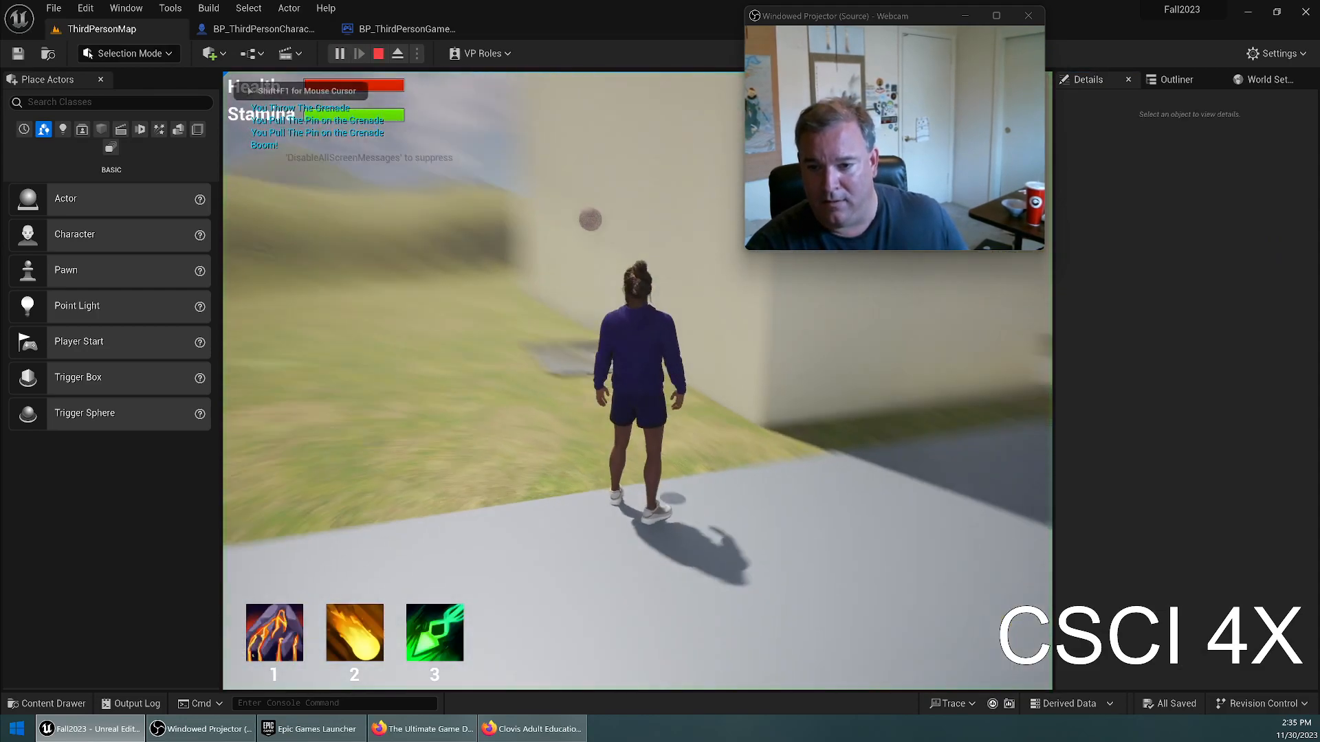
key(w)
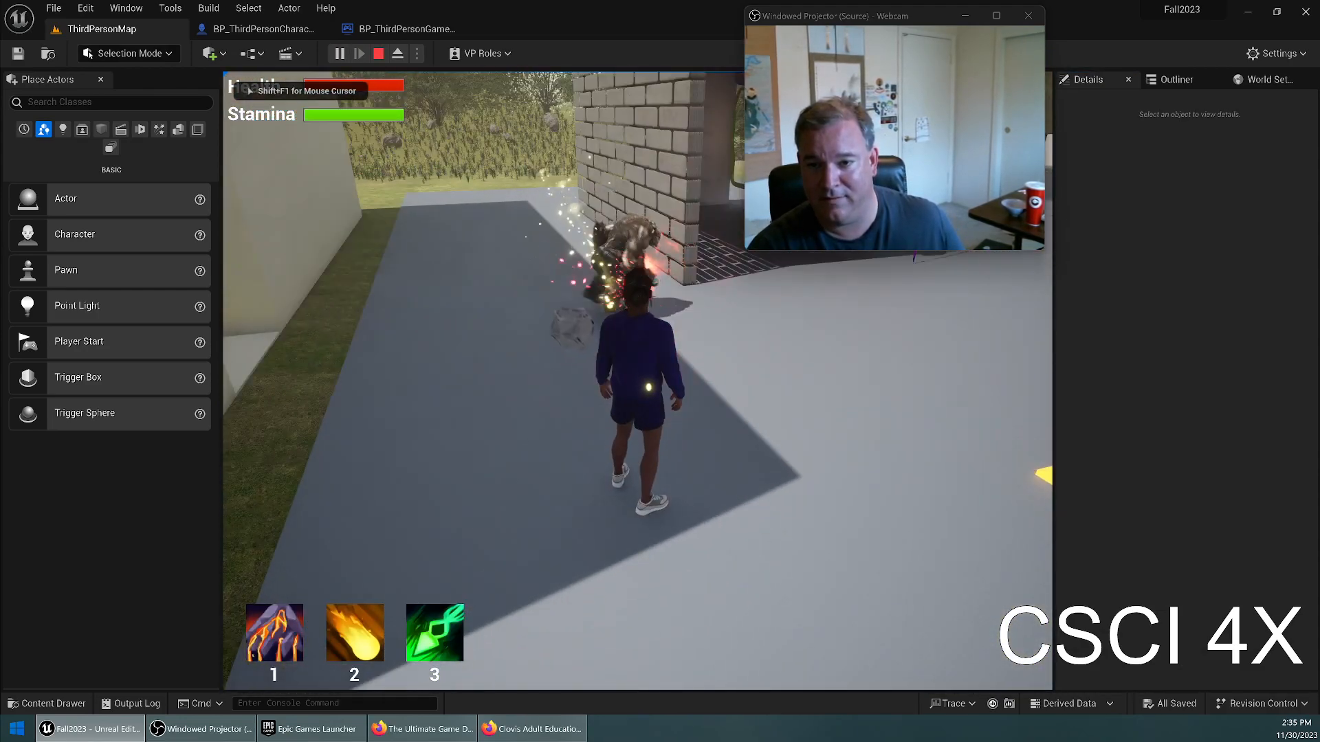
key(w)
key(w)
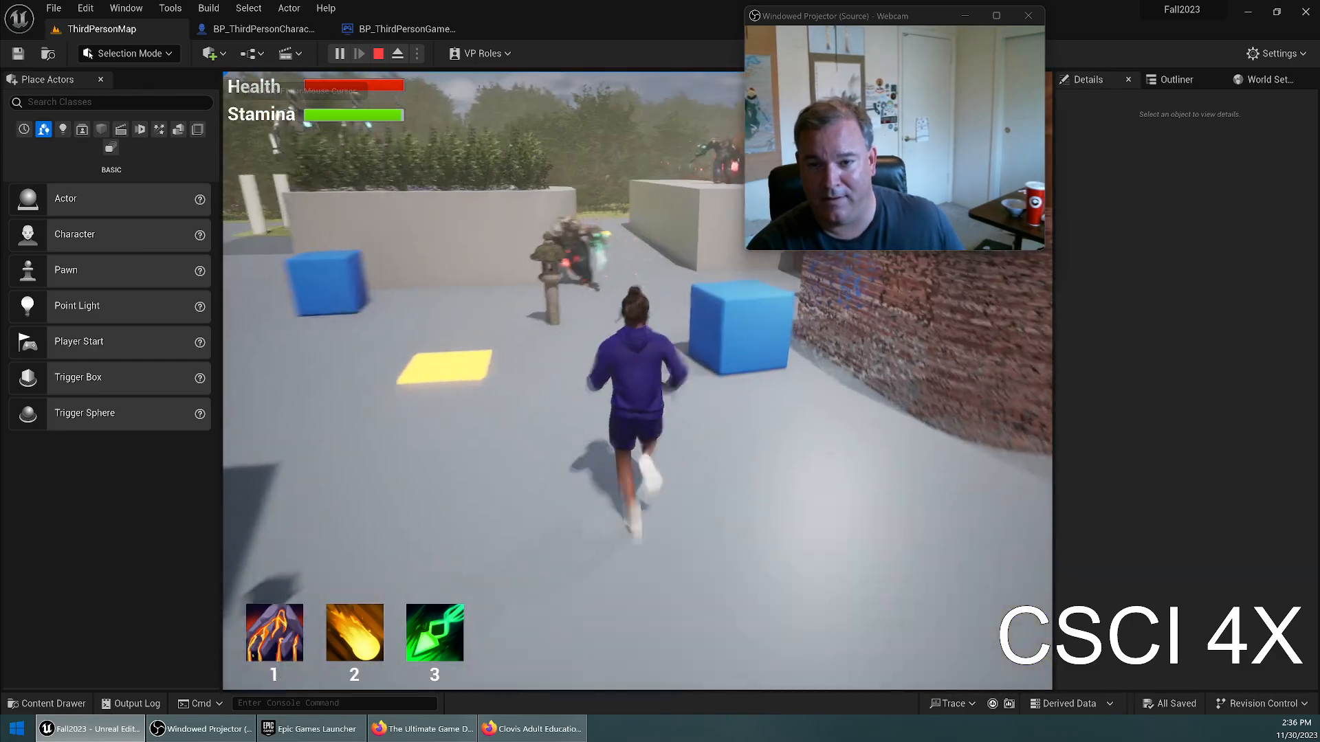
key(w)
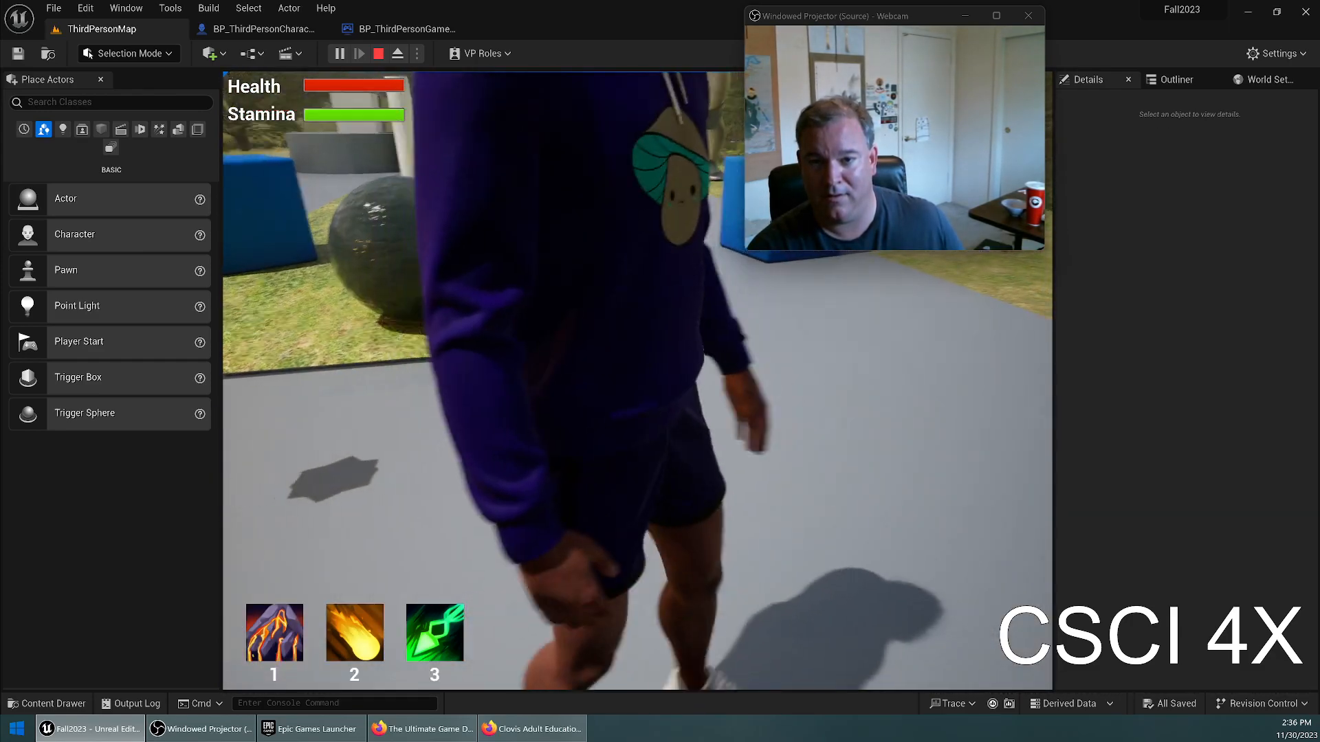
key(w)
key(s)
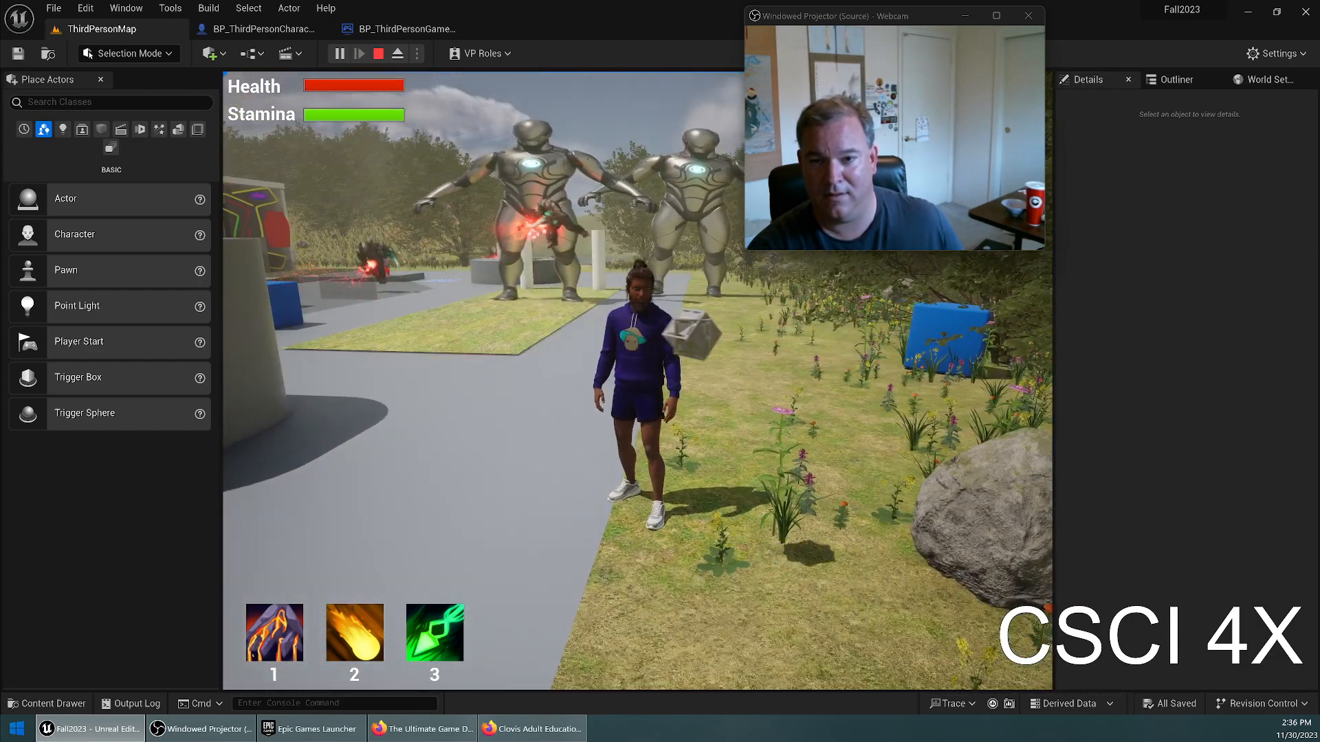
key(Escape)
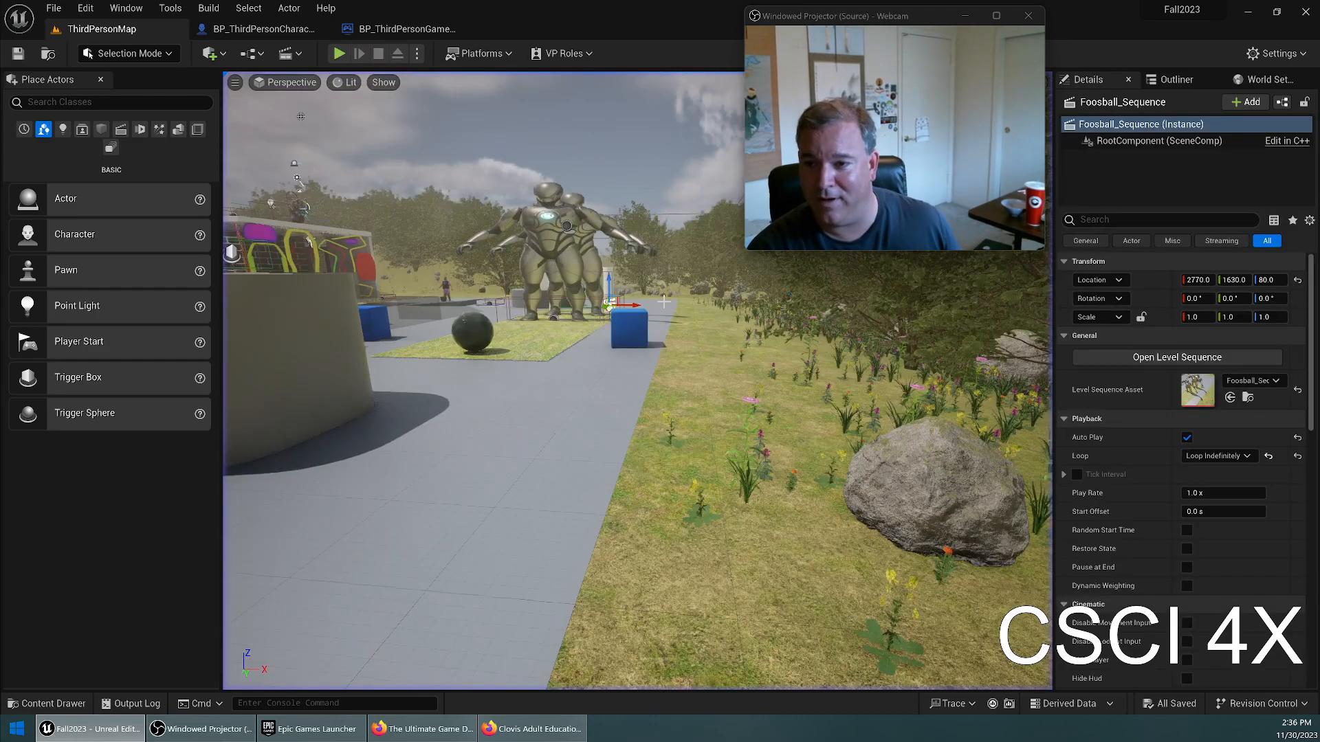
Play-test the level by running the character through the end zone between the moving mannequins, and stop the play session.
right_click(1112, 160)
click(1085, 179)
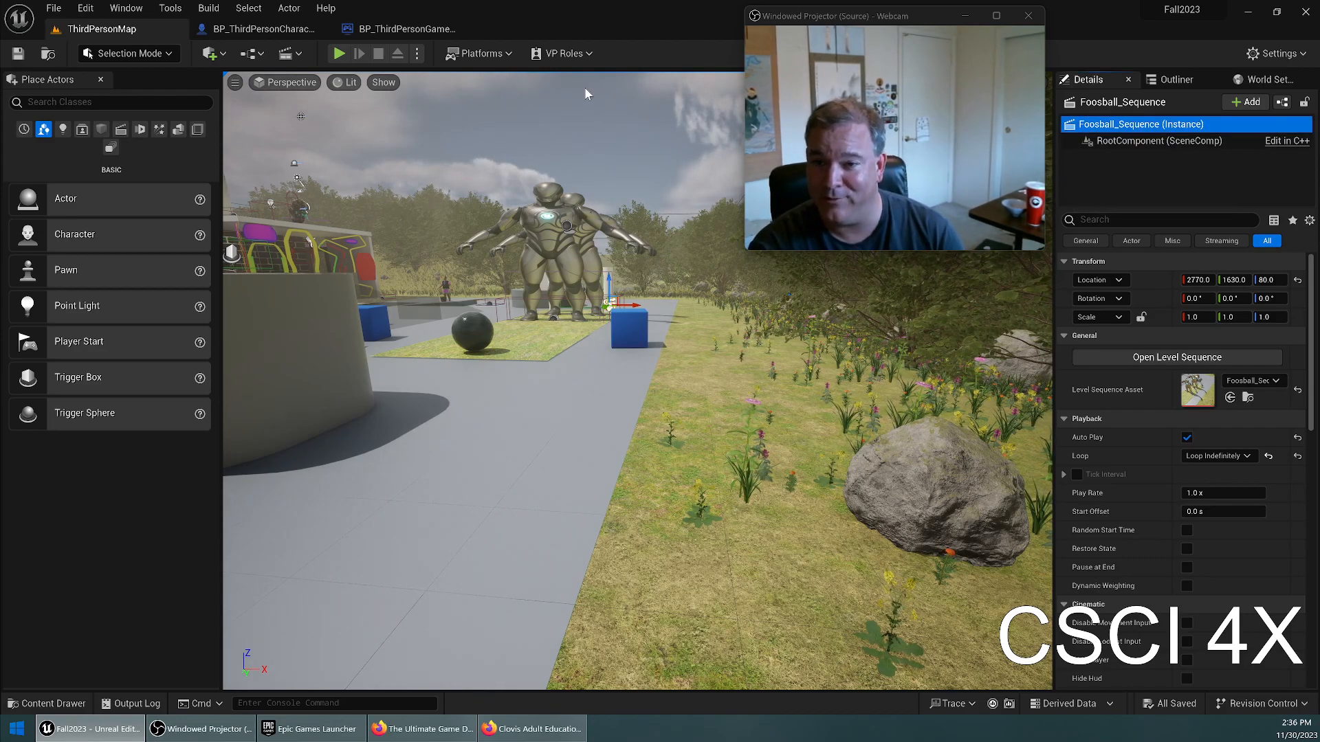
click(338, 54)
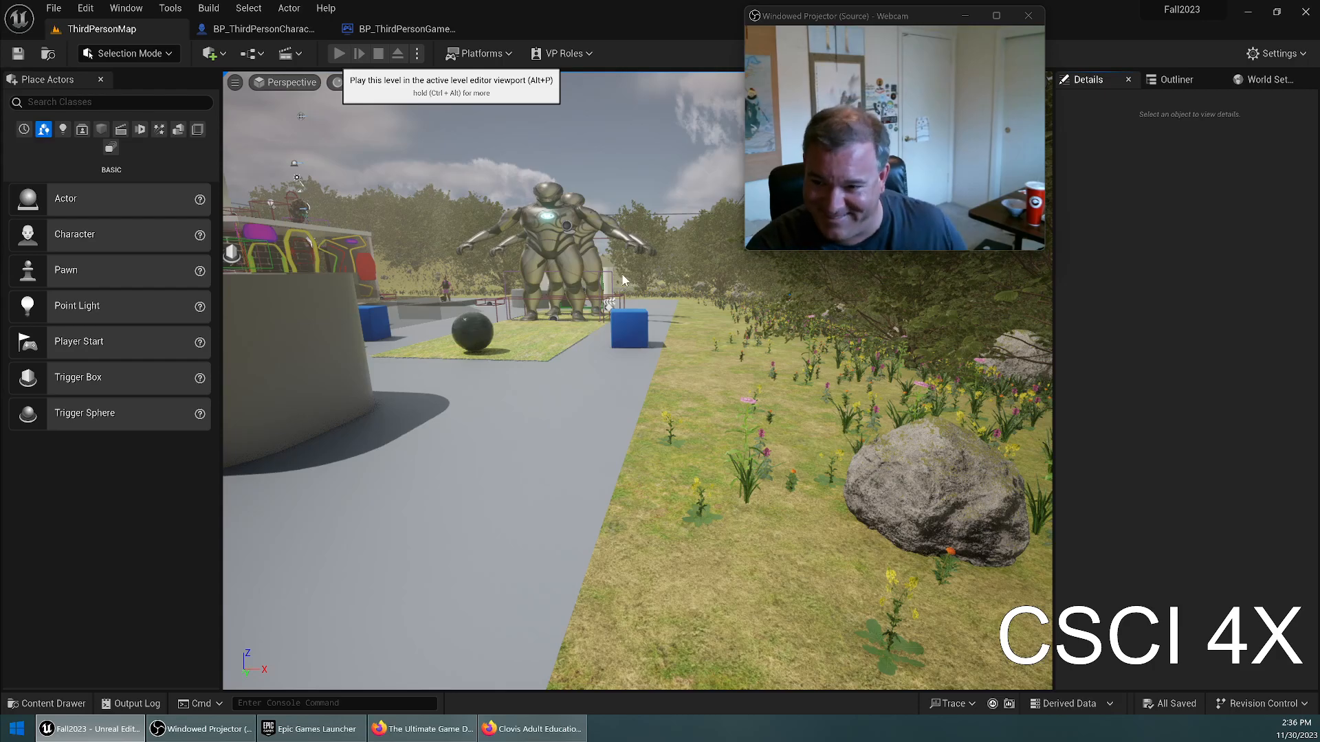
key(w)
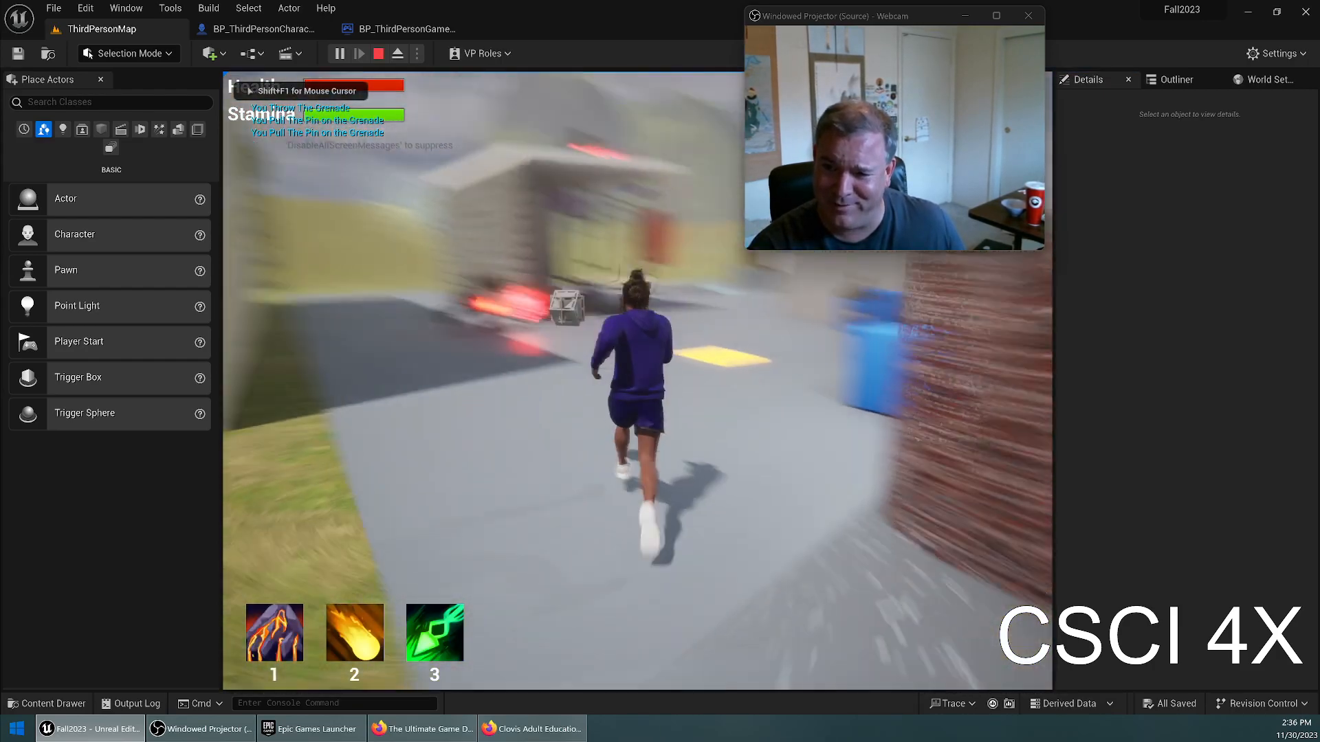
key(w)
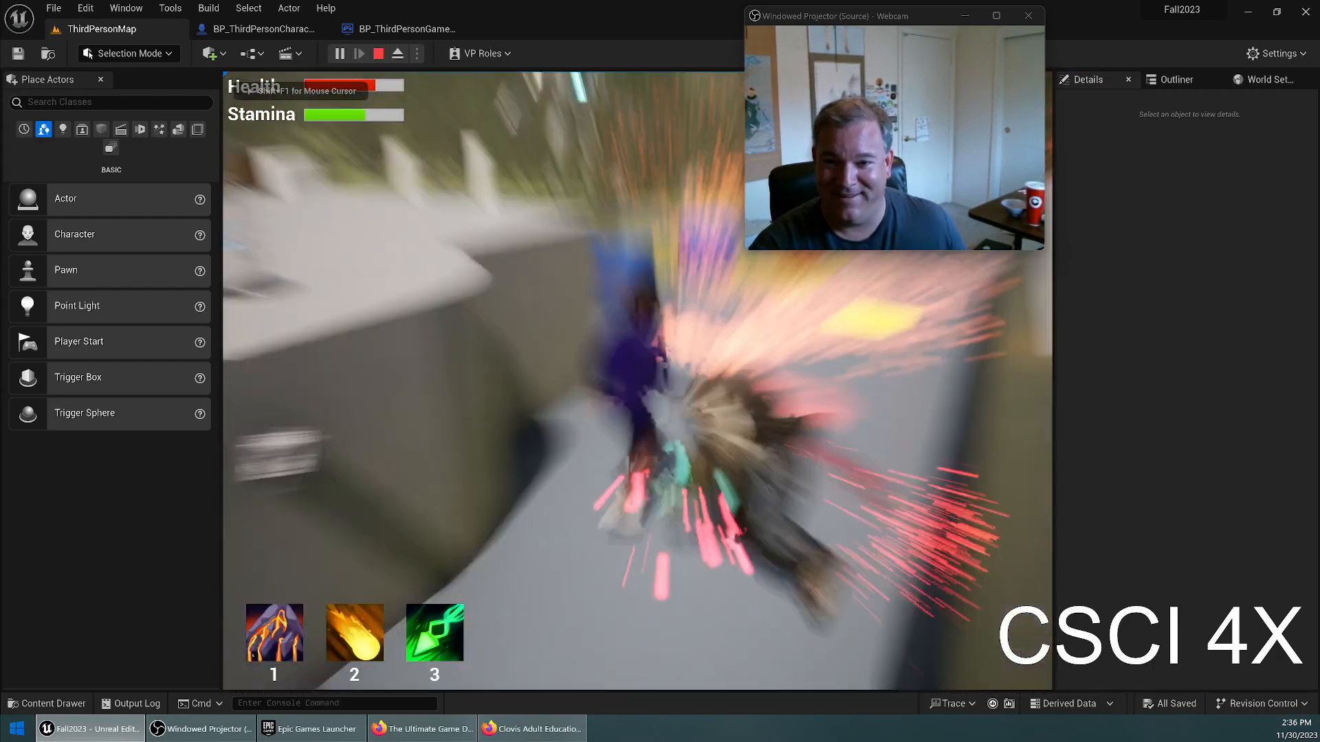
key(w)
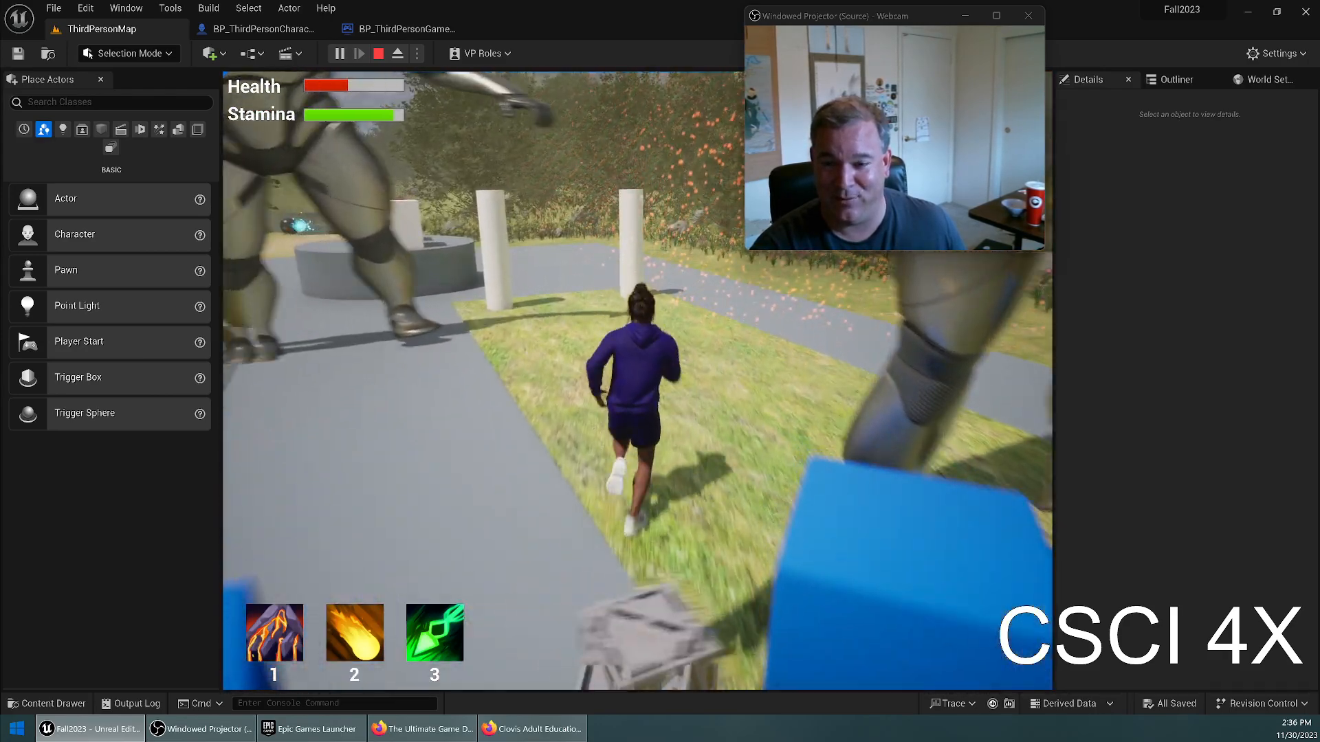
key(w)
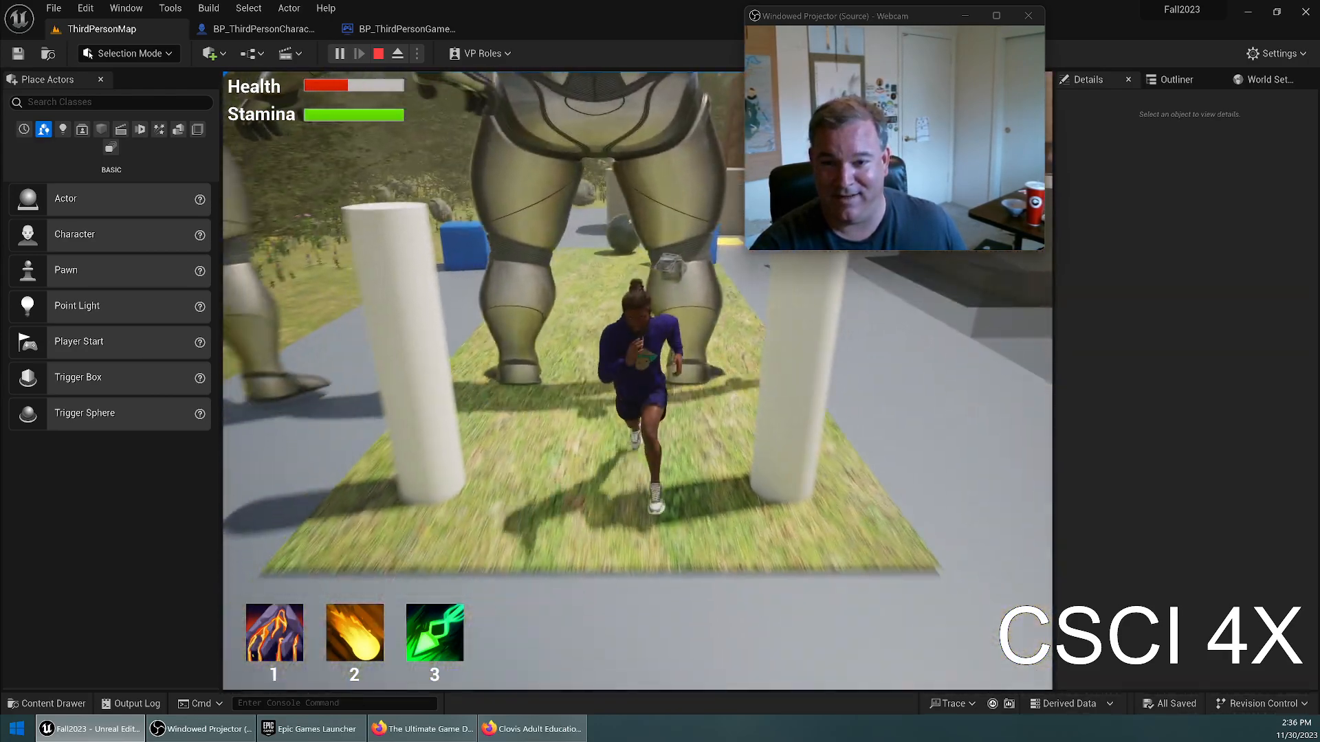
key(Escape)
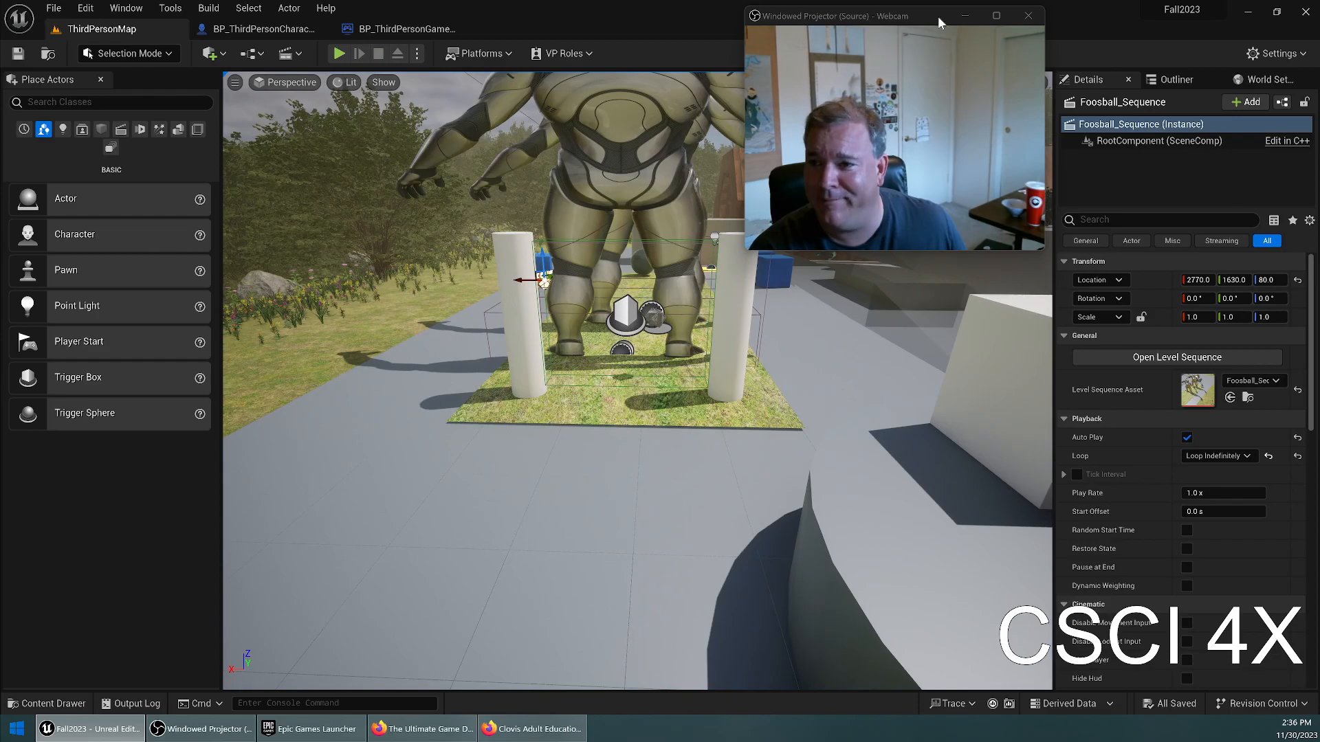
Delete the placed Foosball_Sequence actor from beside the end zone.
drag(1035, 20, 945, 22)
right_drag(726, 273, 962, 344)
key(w)
key(s)
right_drag(612, 450, 708, 457)
key(Delete)
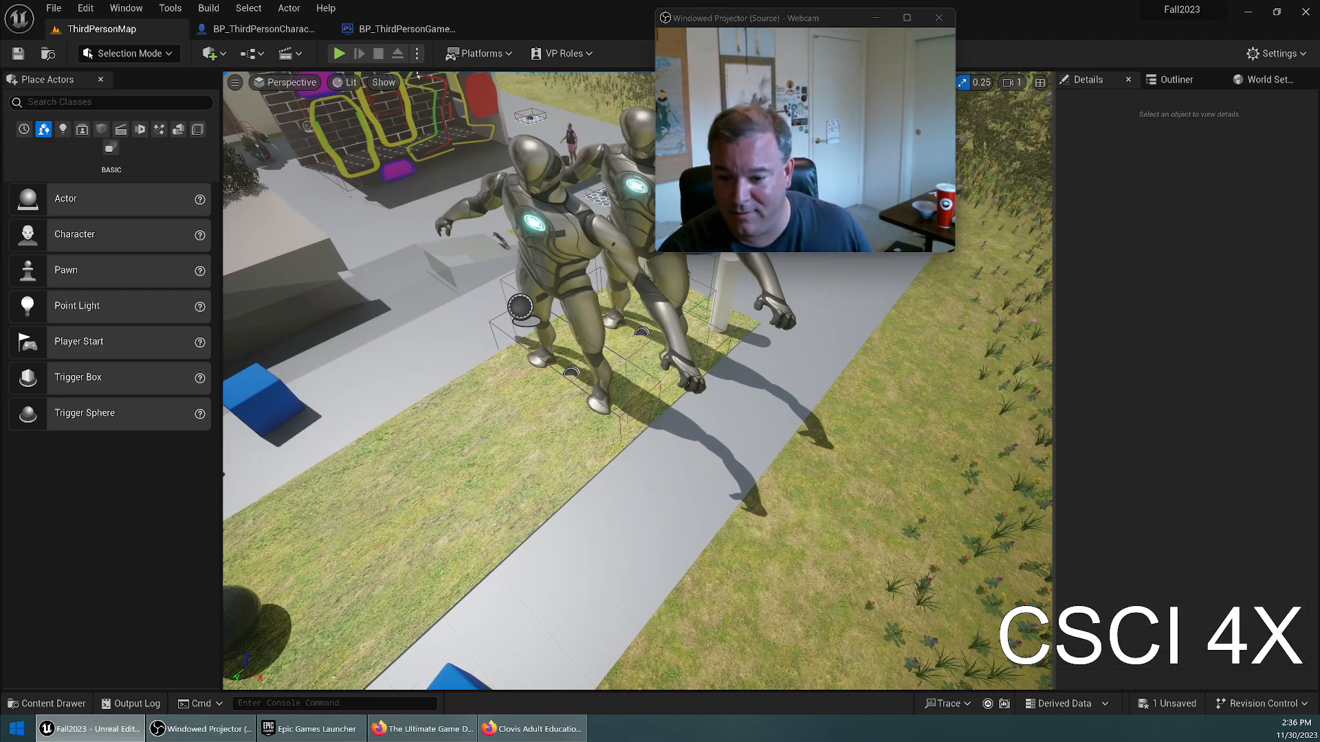
Place Goalie_Sequence from the Bill folder beside the end zone at about X 2790, Y 1590, Z 0.
key(ctrl+space)
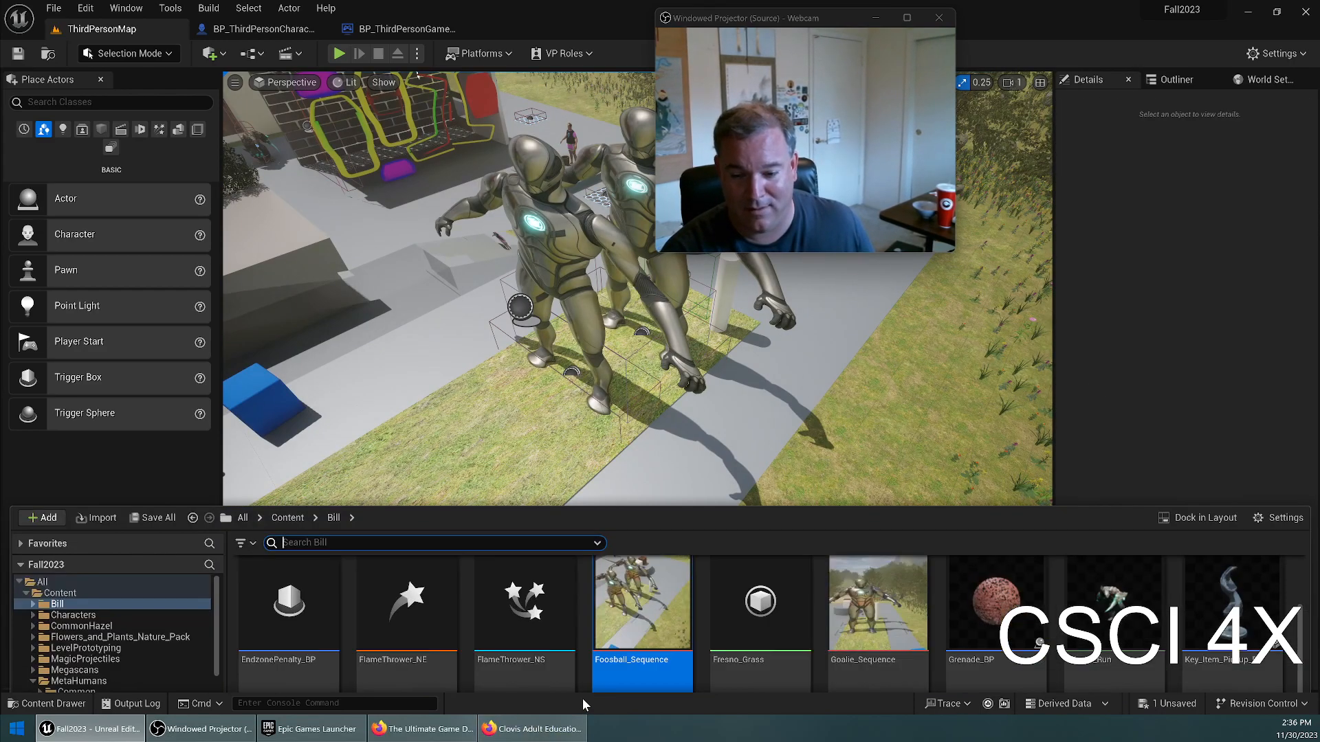
click(875, 569)
drag(875, 570, 719, 431)
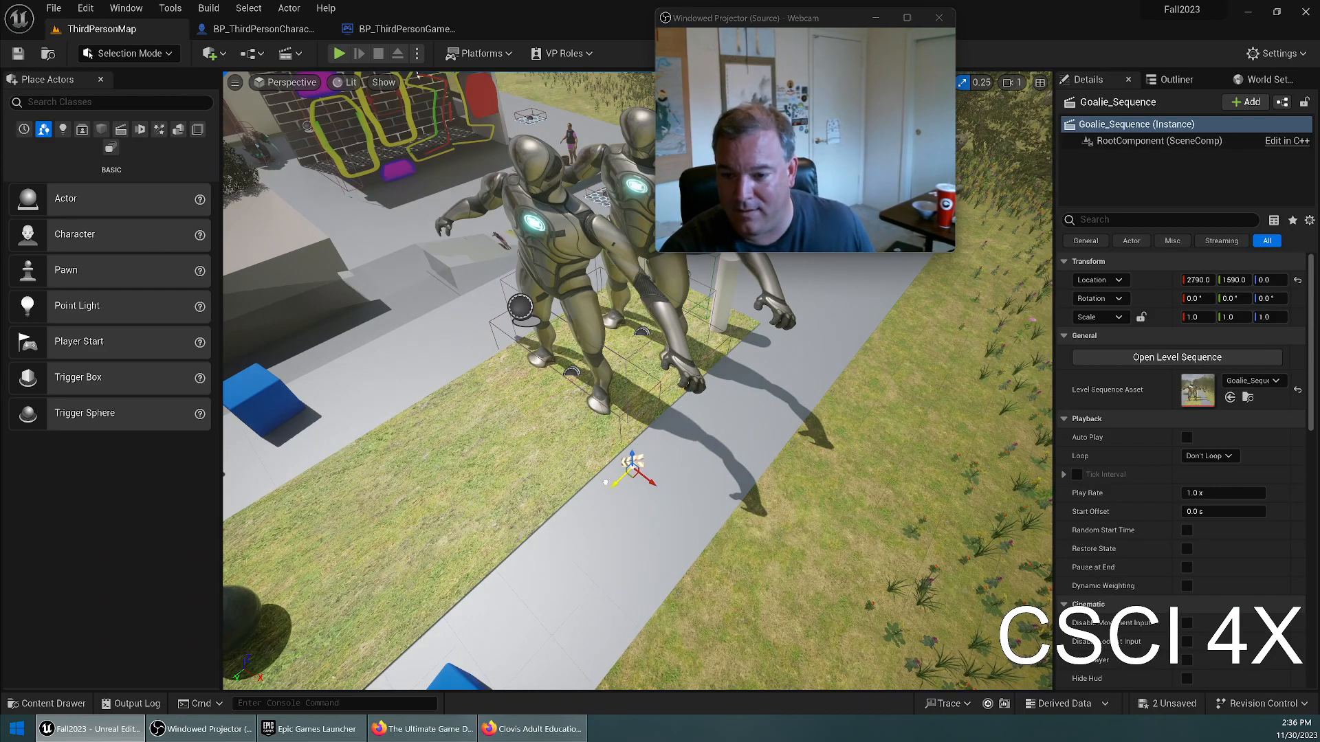
Set the placed Goalie_Sequence to Auto Play, Loop Indefinitely and a location of about Y 1620, Z 80, and save the level.
click(1187, 440)
click(1202, 484)
key(ctrl+s)
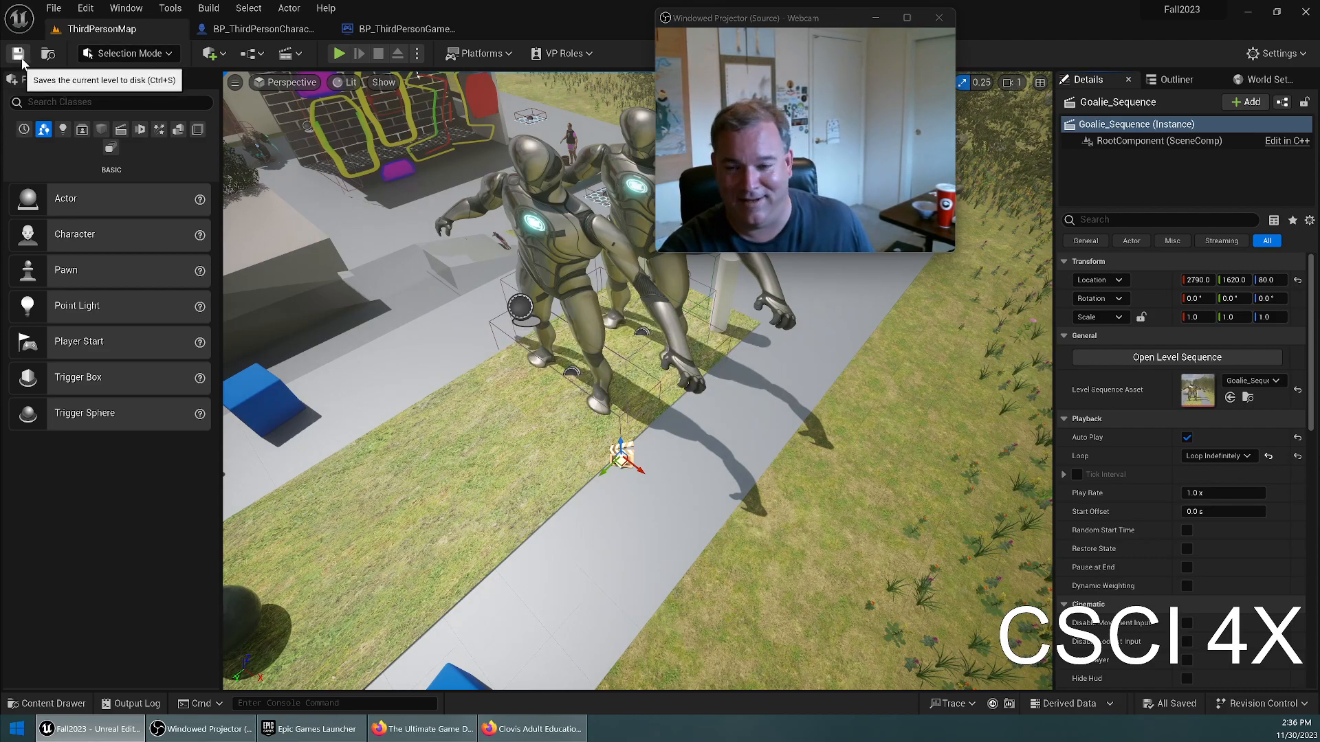
Start a play session and run the character across the level to the end zone, using ability 2 on the way.
drag(758, 19, 1089, 32)
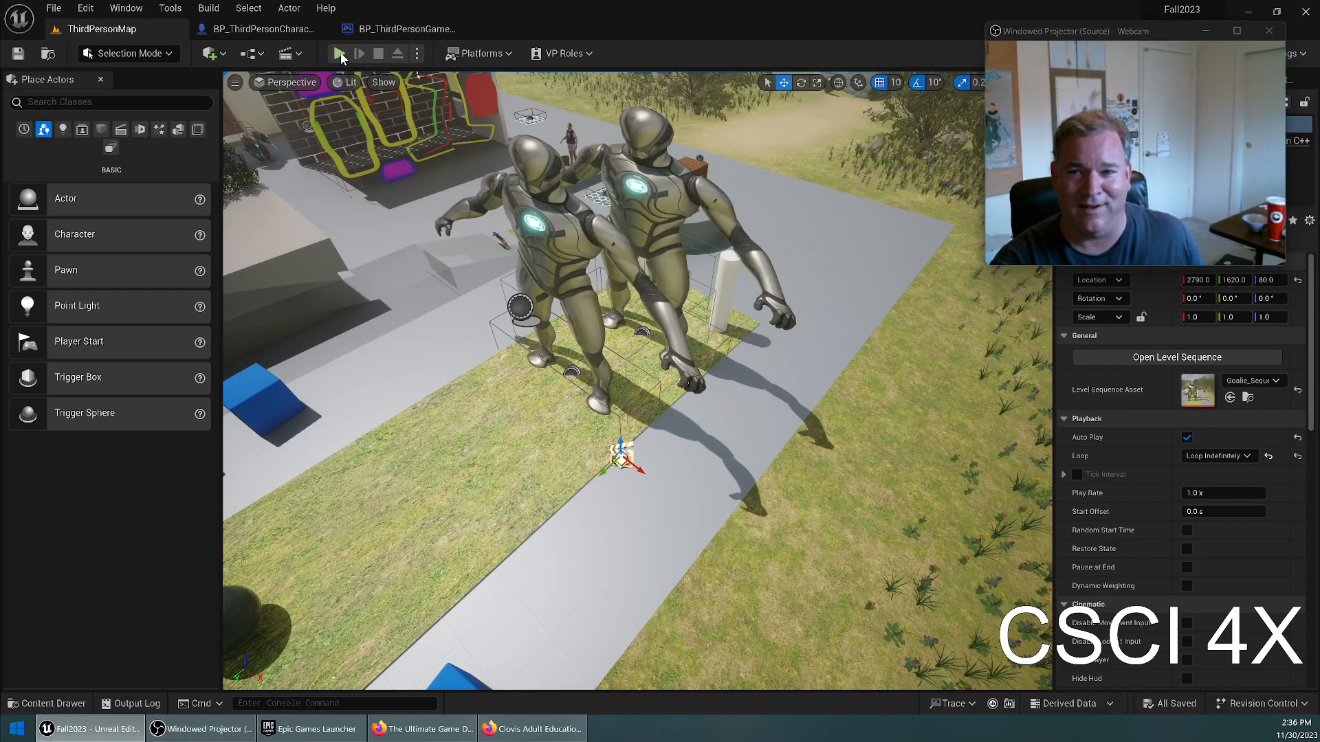
click(341, 55)
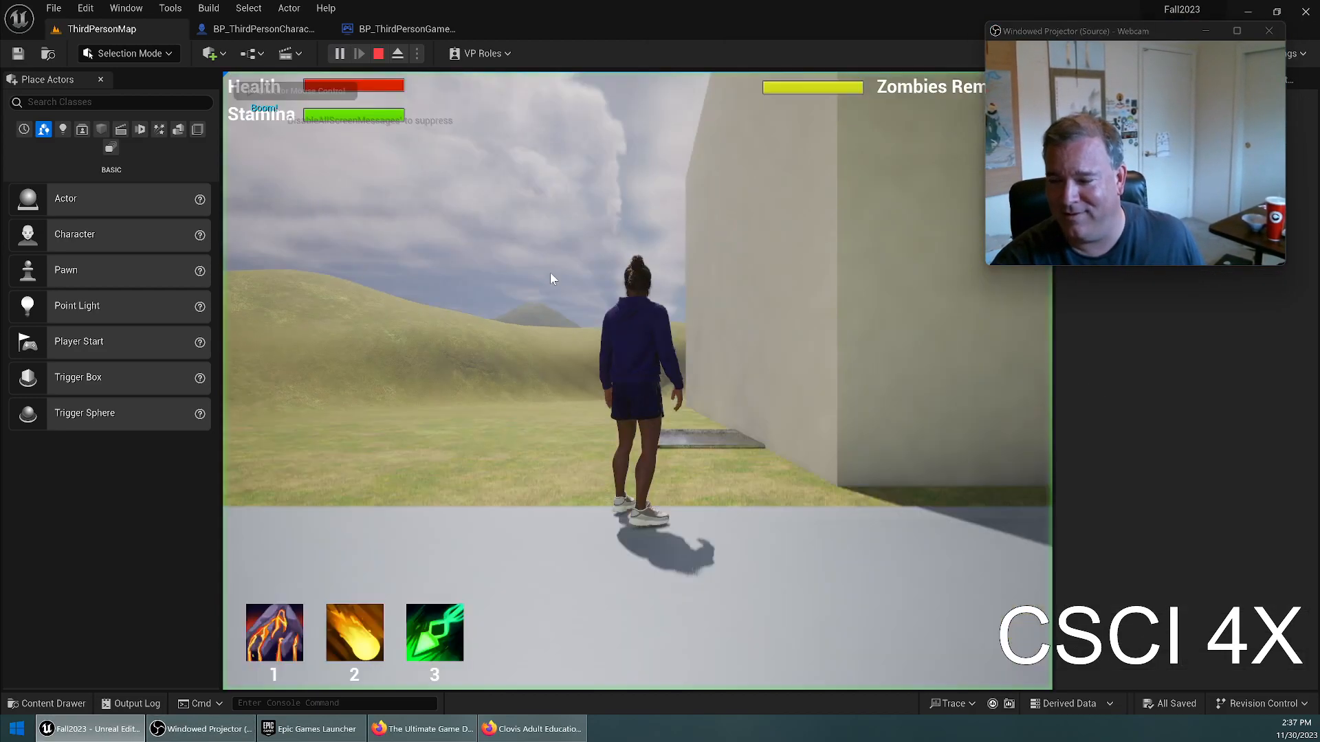
click(550, 272)
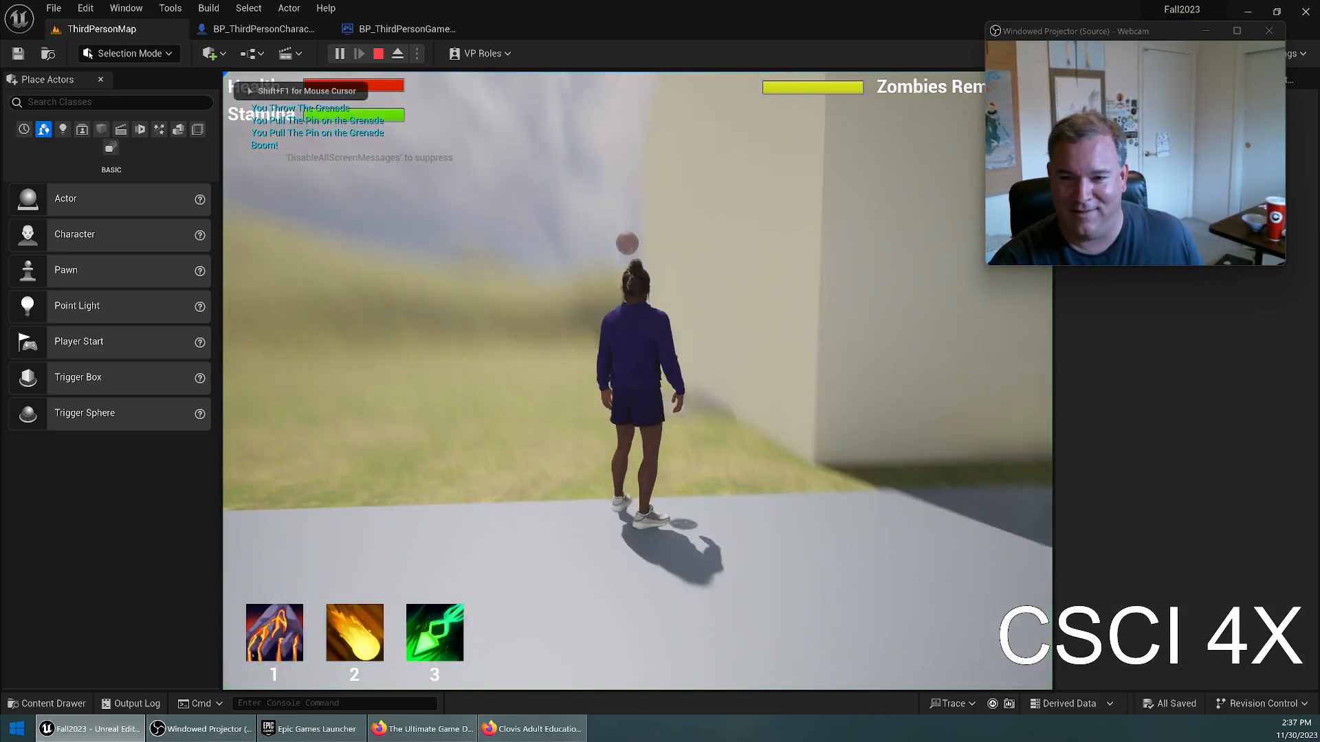
key(w)
key(shift+w)
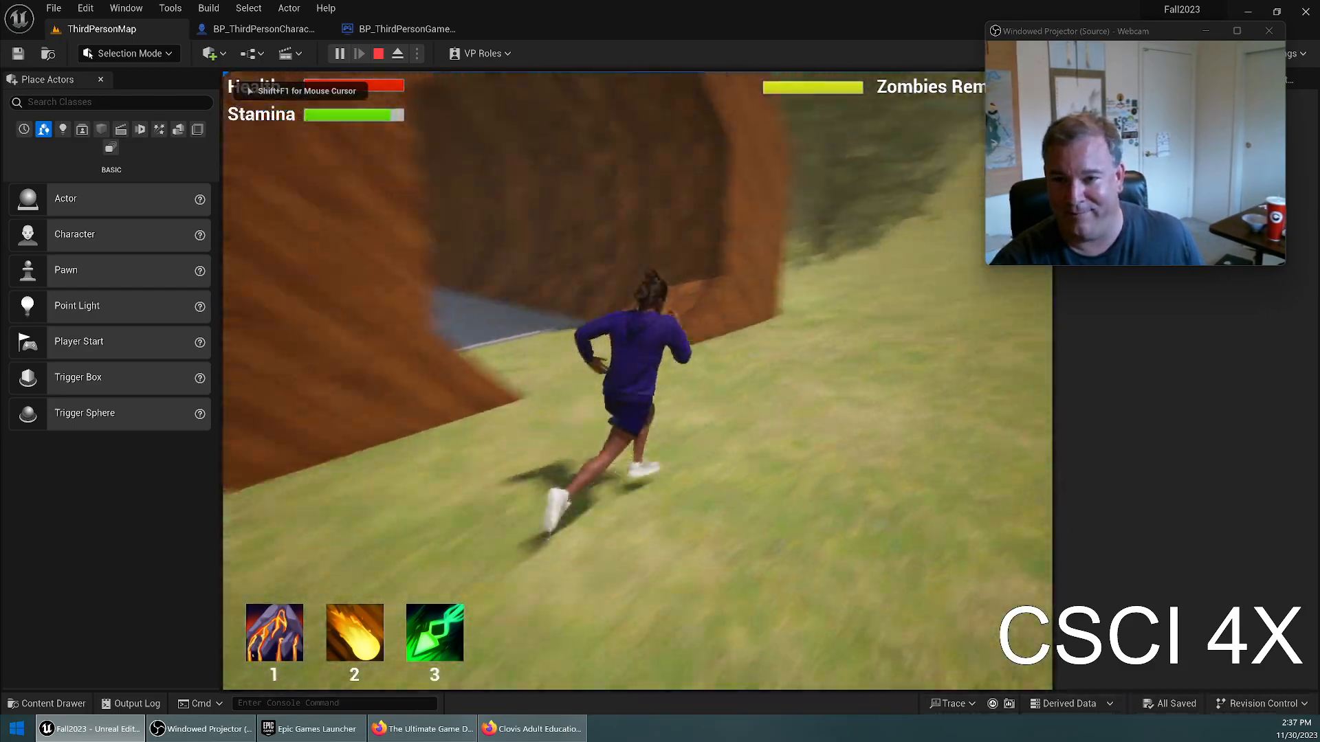
key(2)
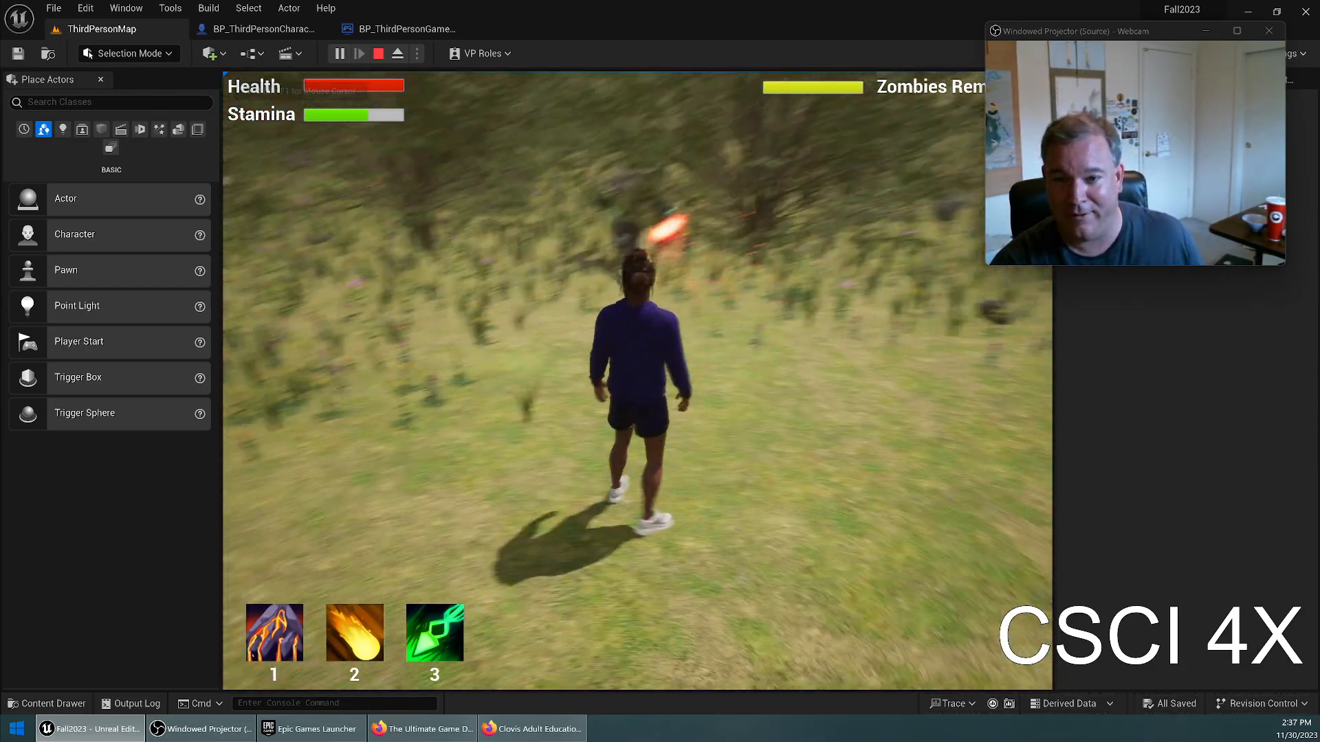
key(w)
key(shift+w)
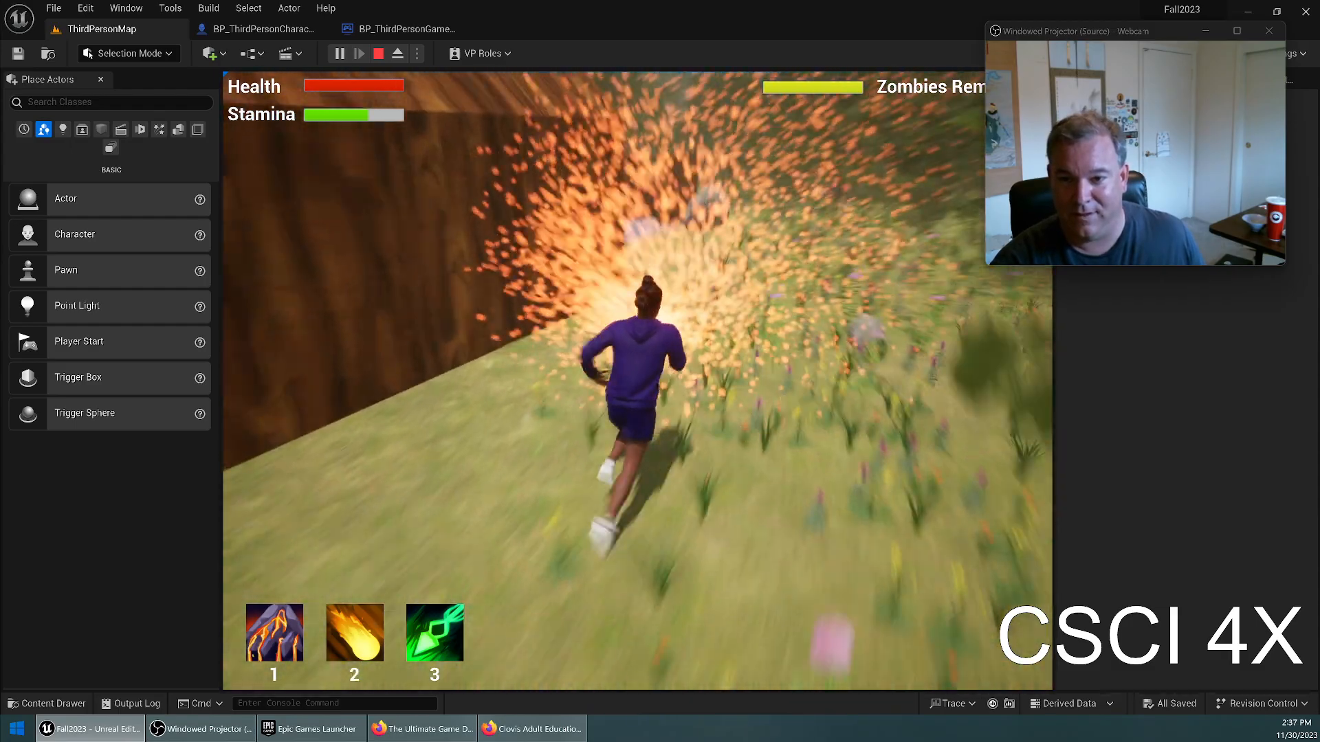
key(w)
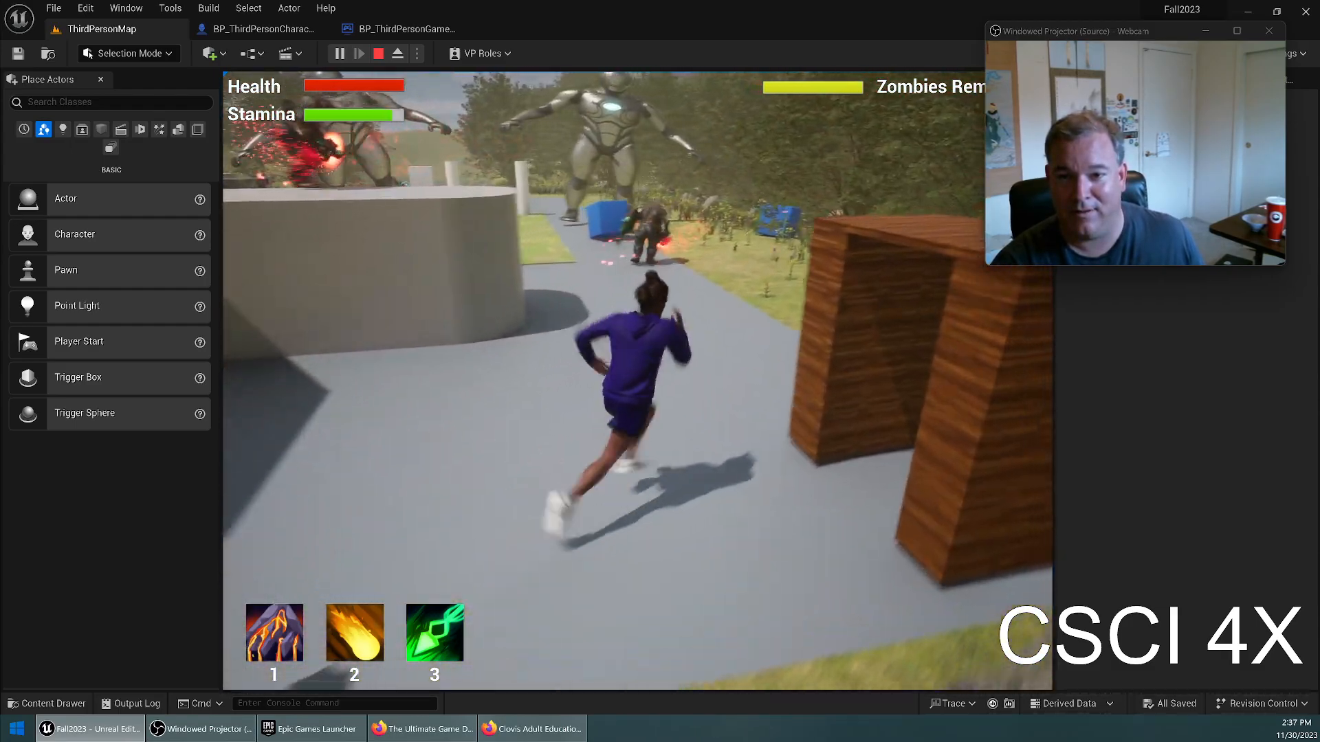
key(w)
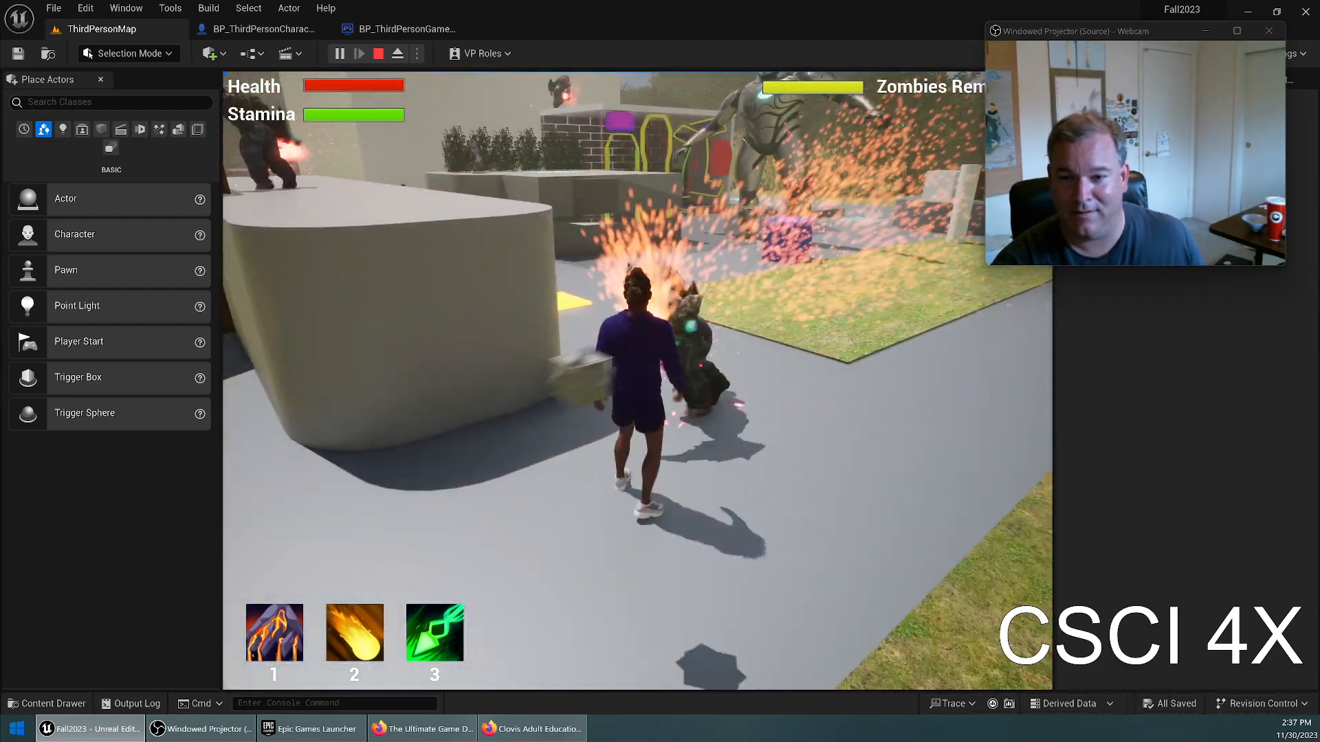
key(w)
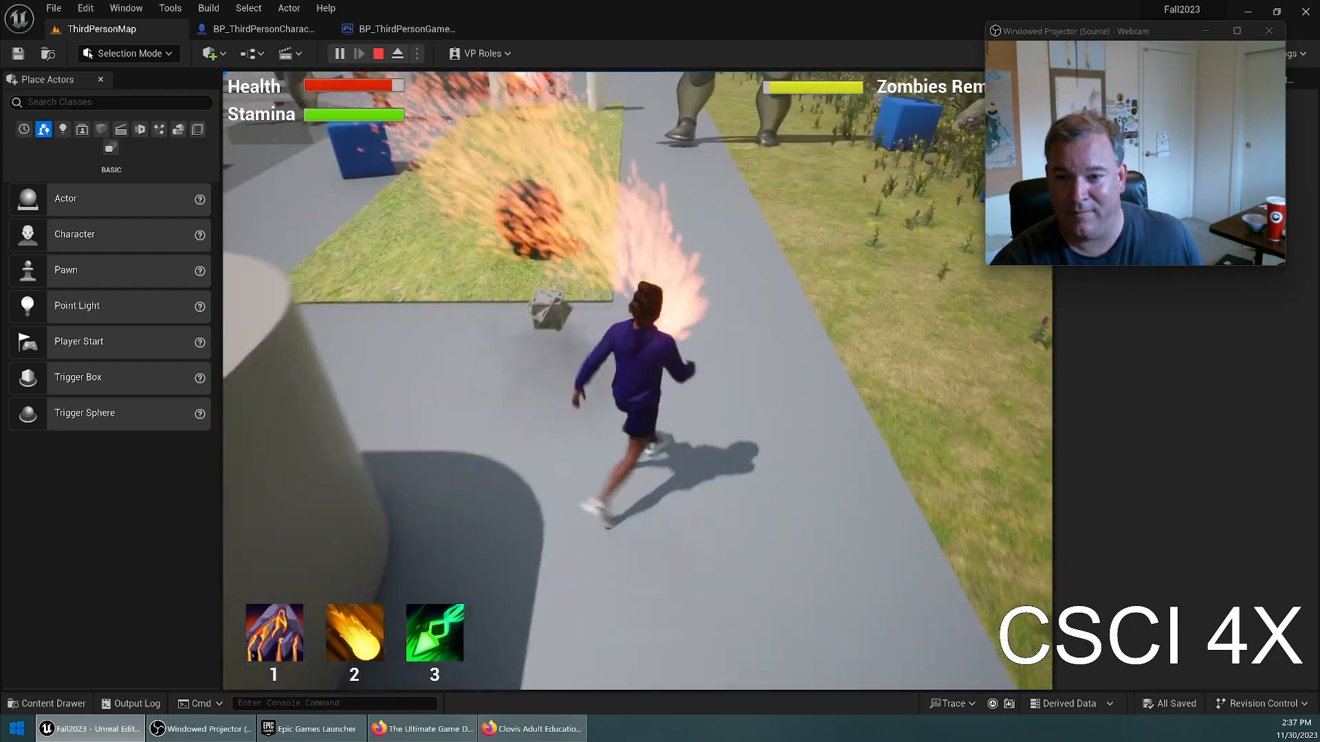
Move the character around the grass strip and the ball to watch the goalie mannequins' looping movement.
key(s)
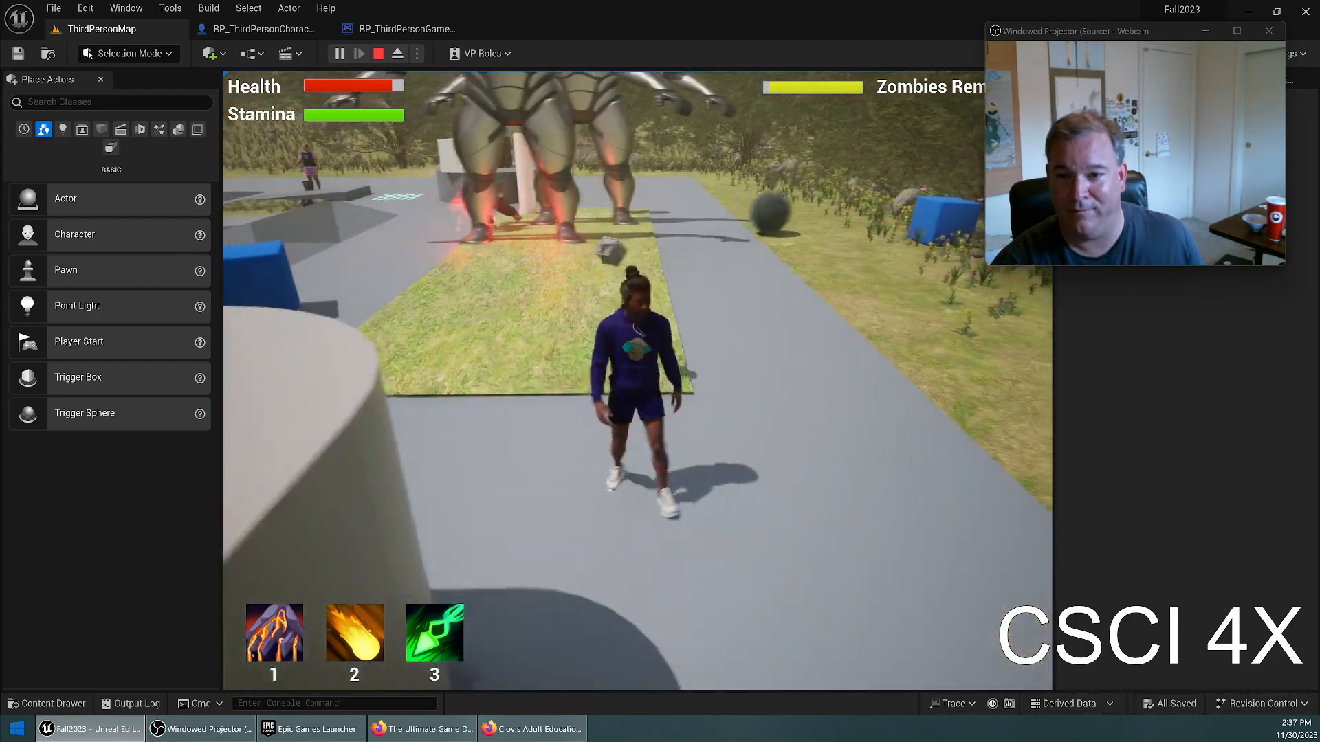
key(w)
key(s)
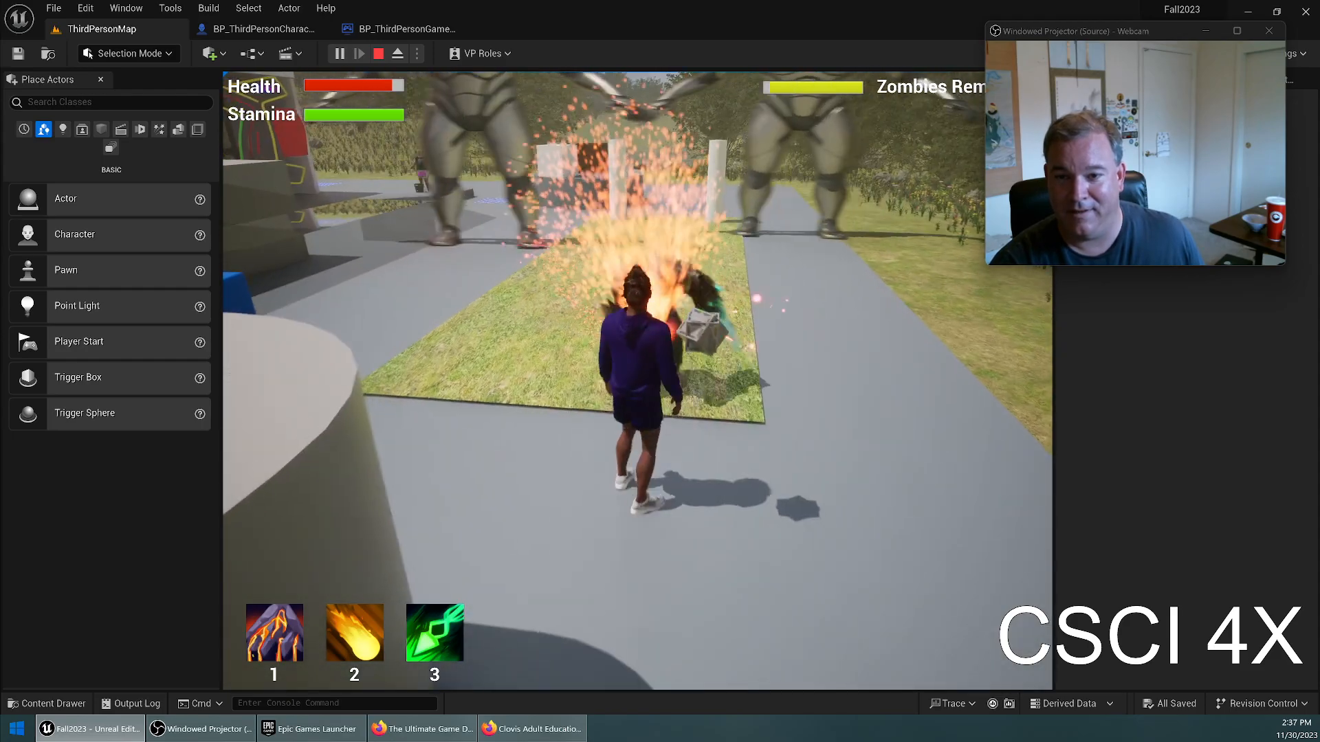
key(w)
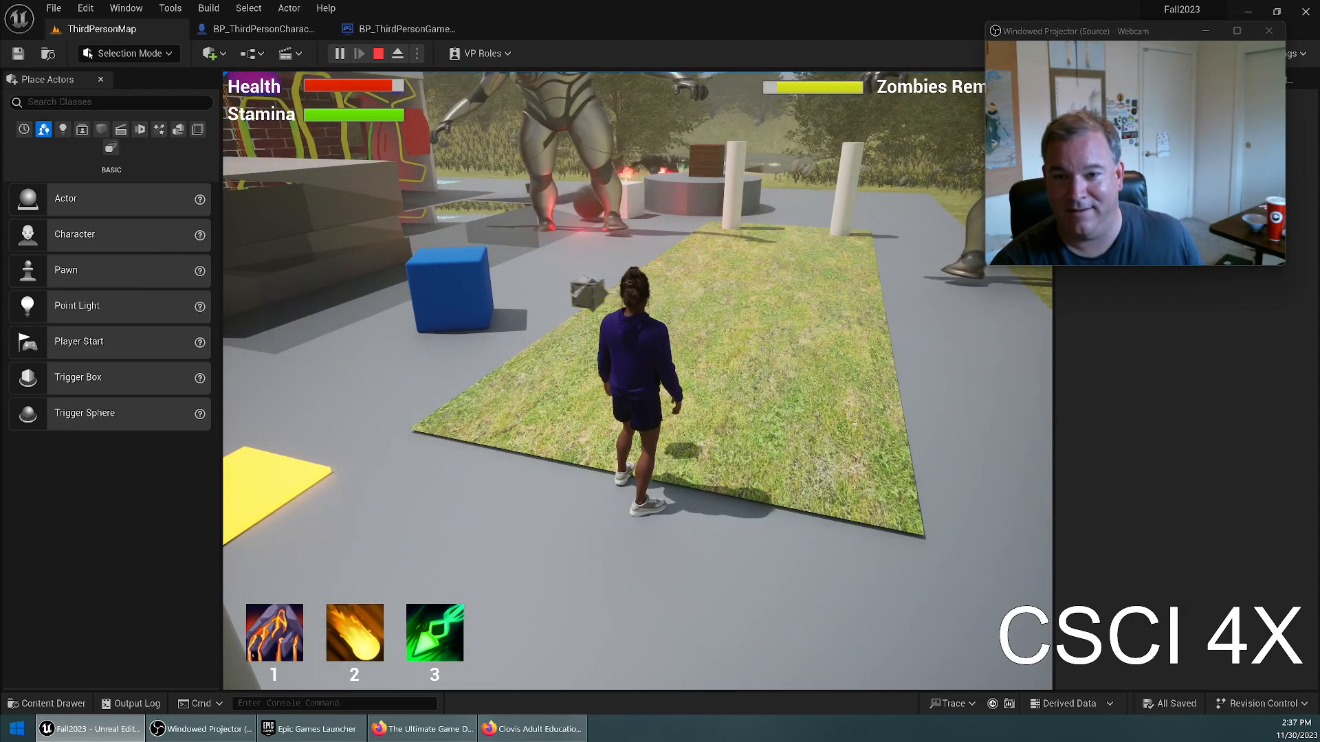
key(w)
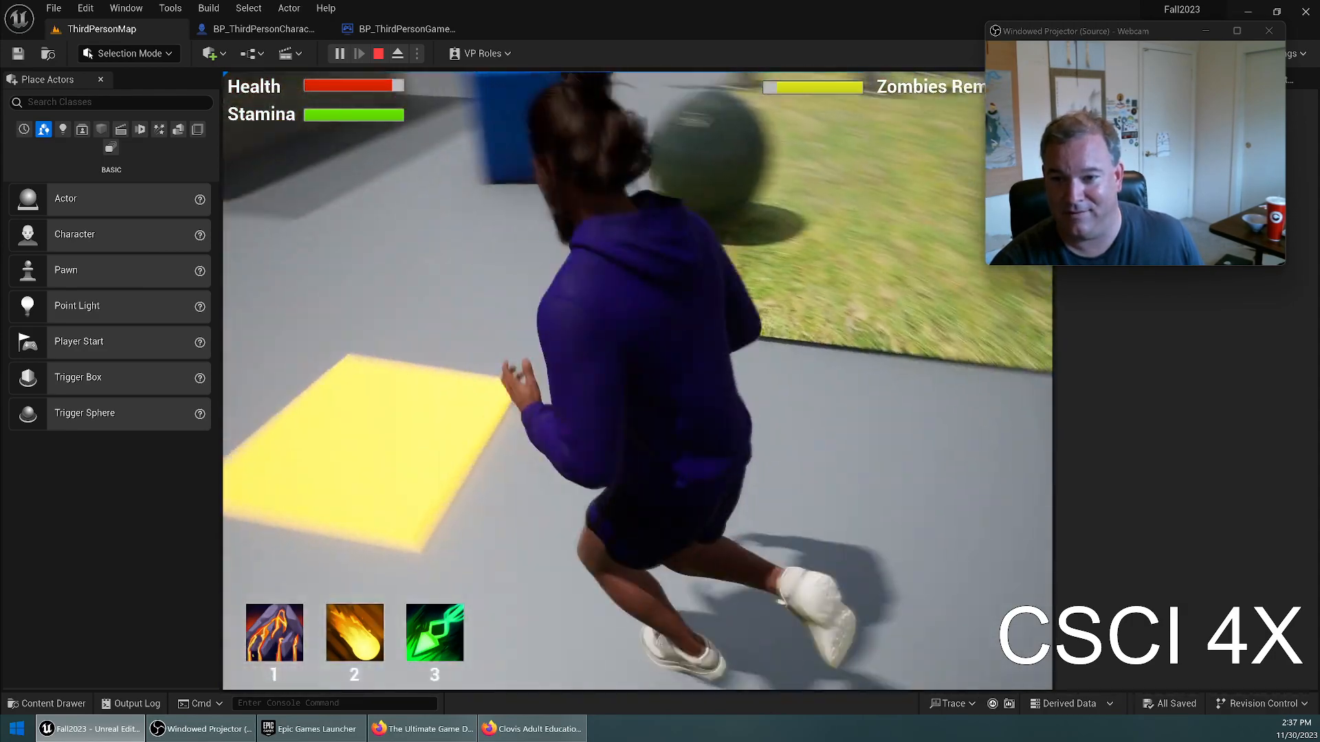
key(s)
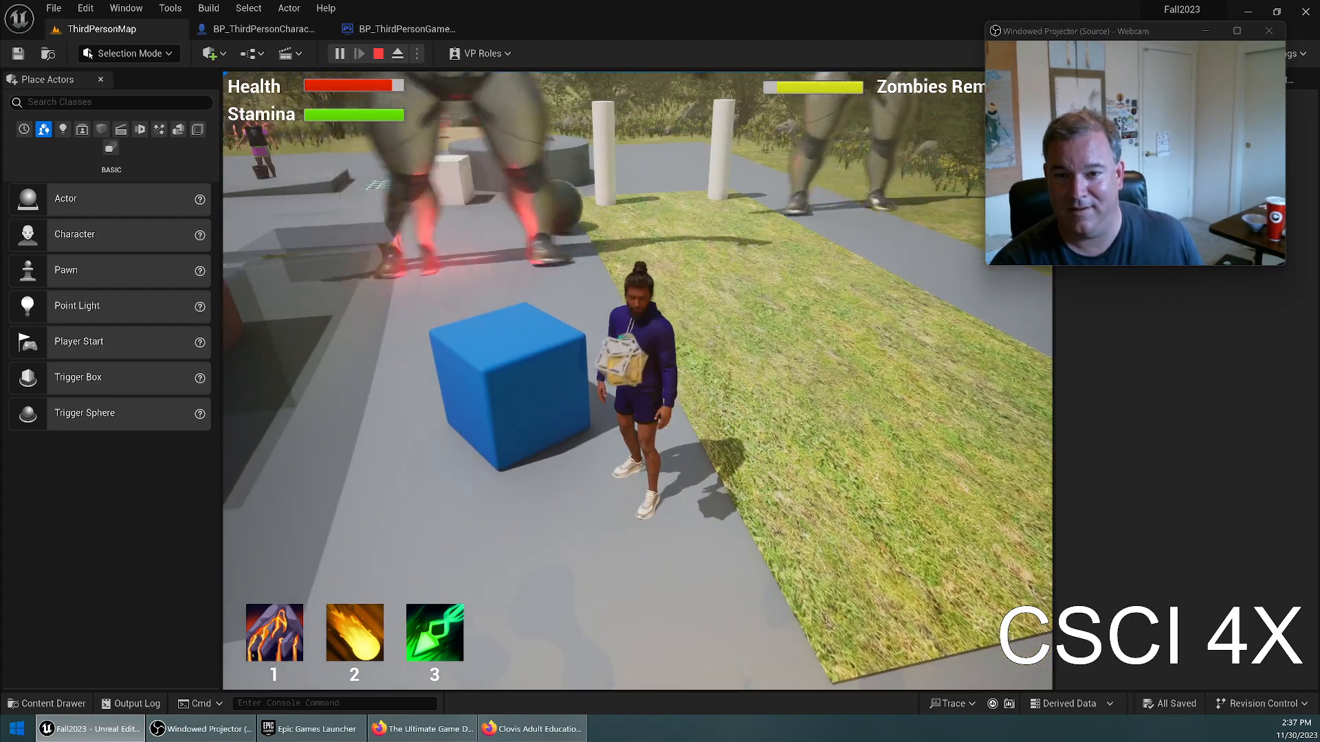
key(d)
key(s)
key(w)
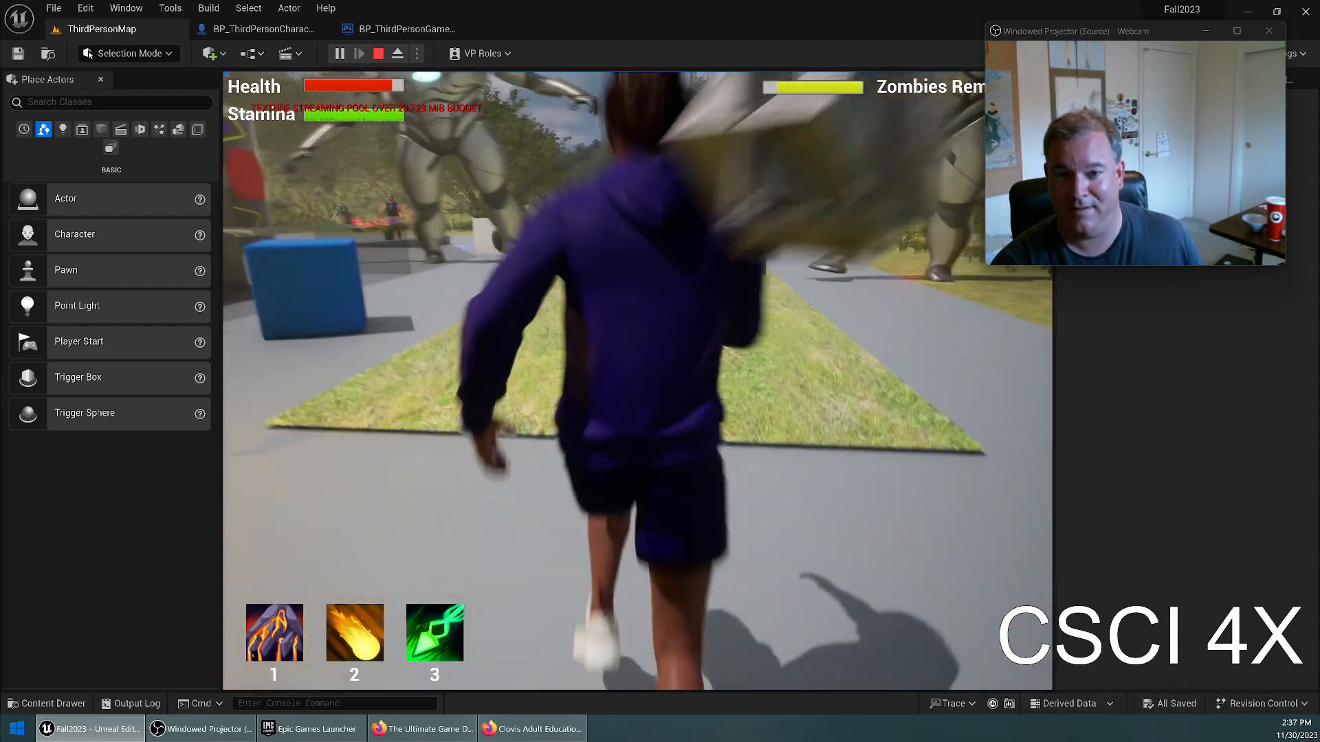
key(w)
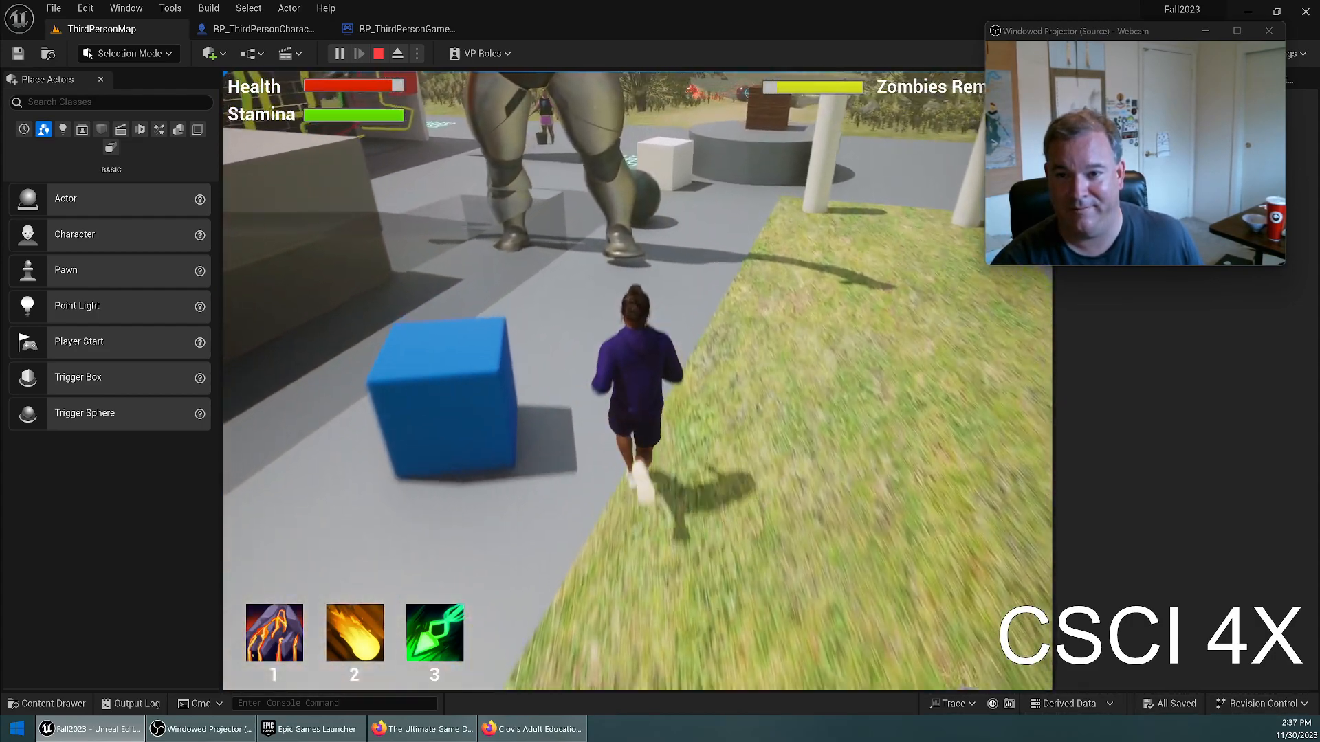
key(a)
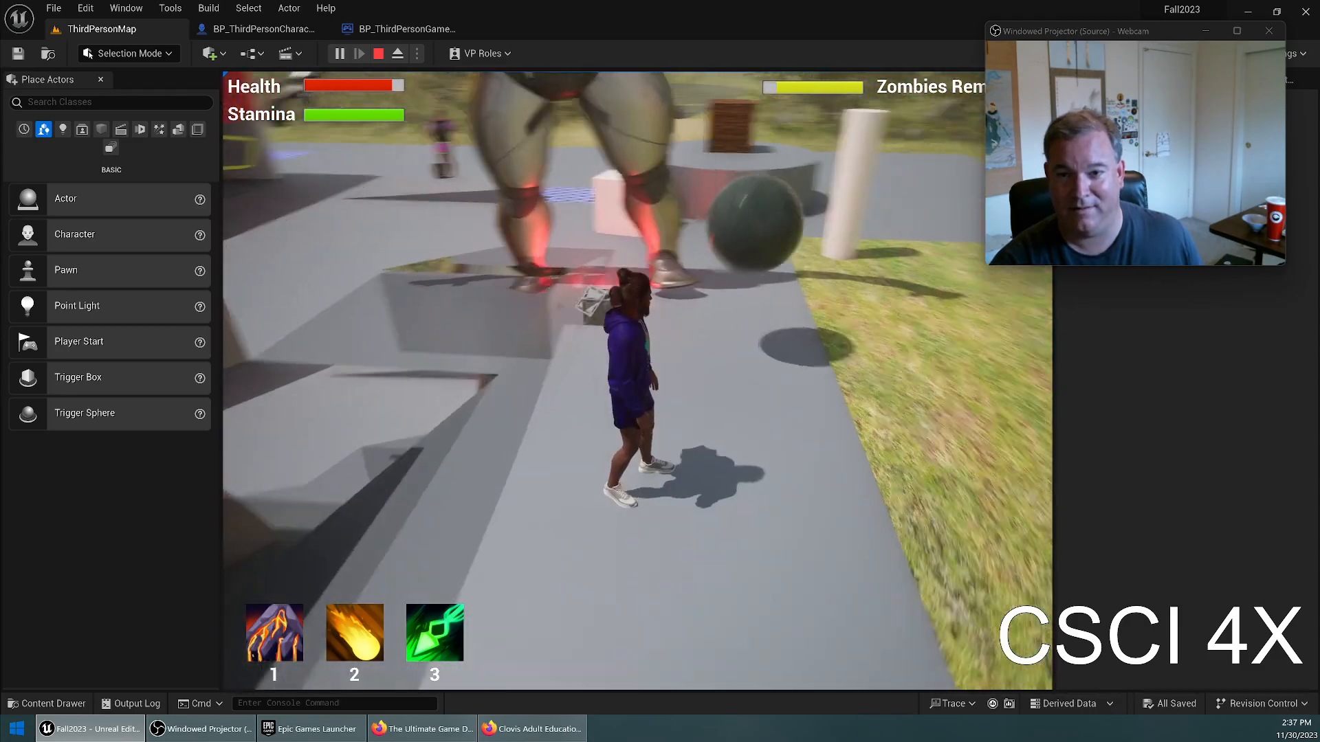
key(s)
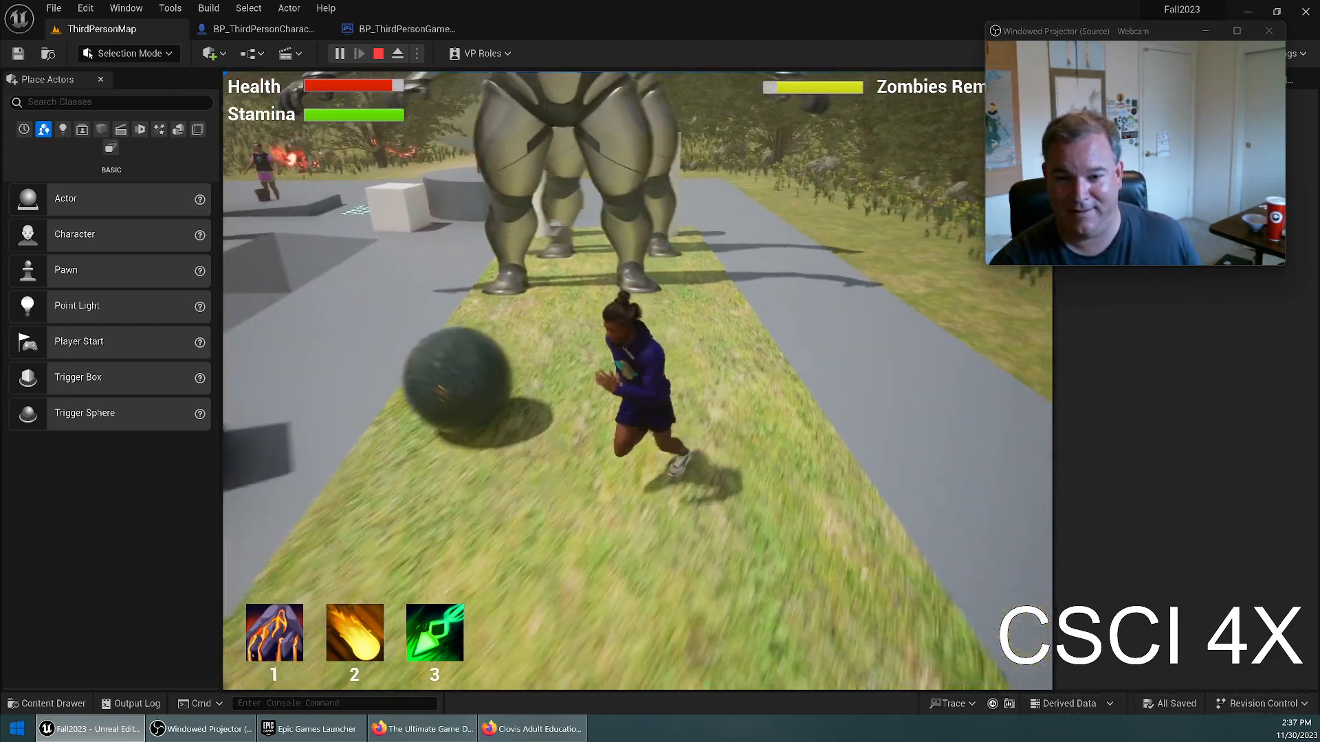
key(a)
Run the character back to the end zone and toward the moving goalie mannequins, and stop the play session.
key(w)
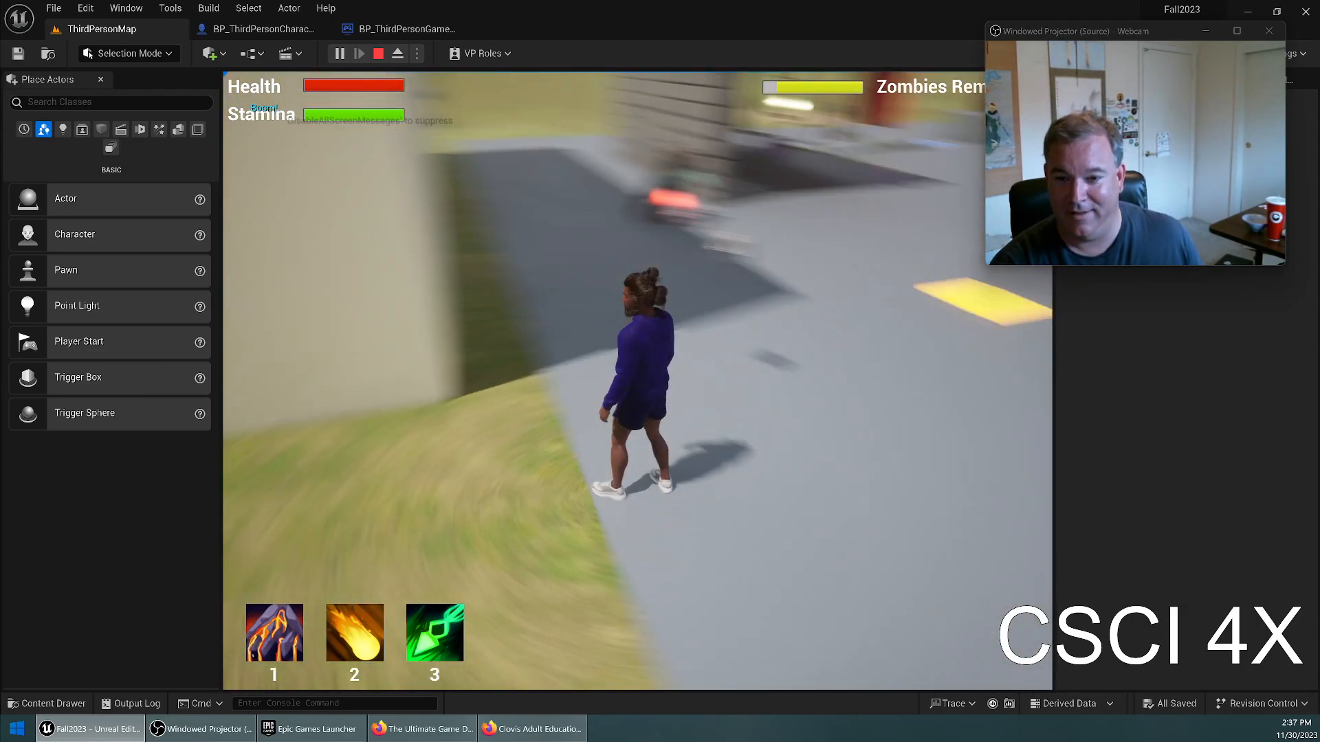
key(w)
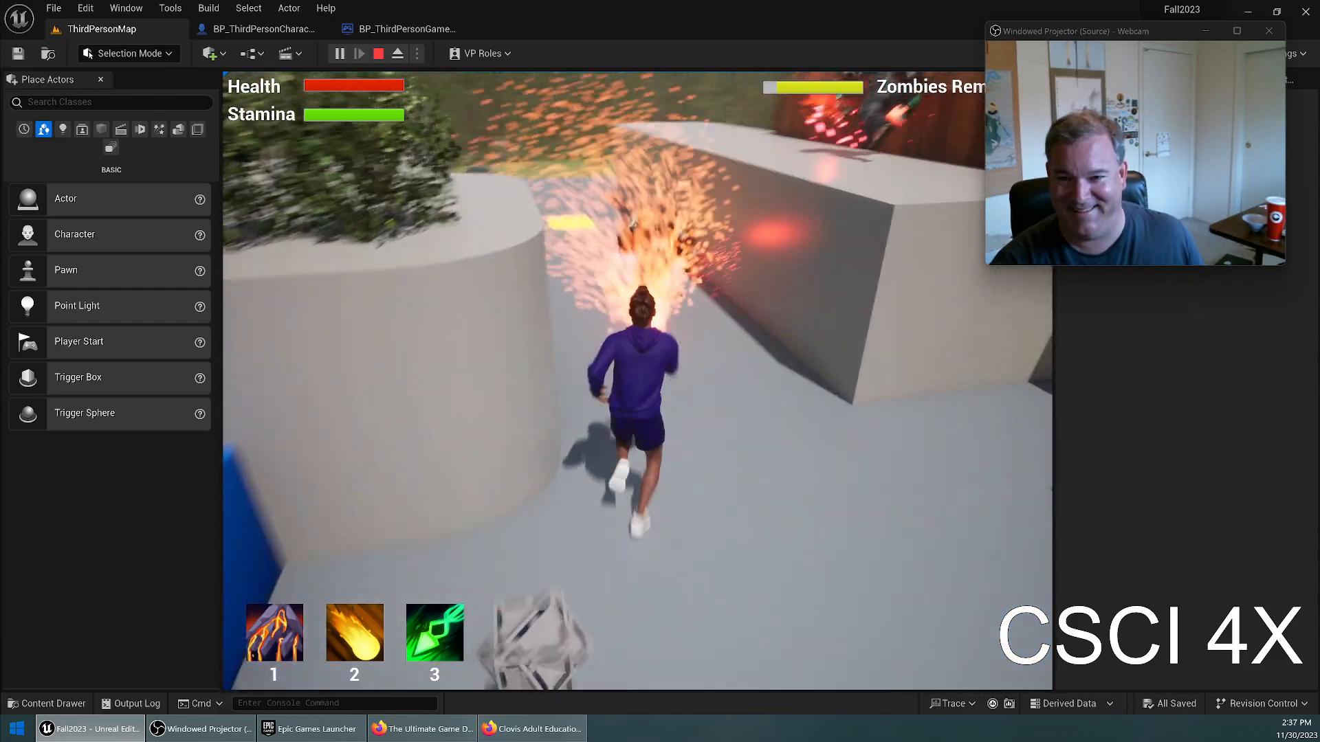
key(w)
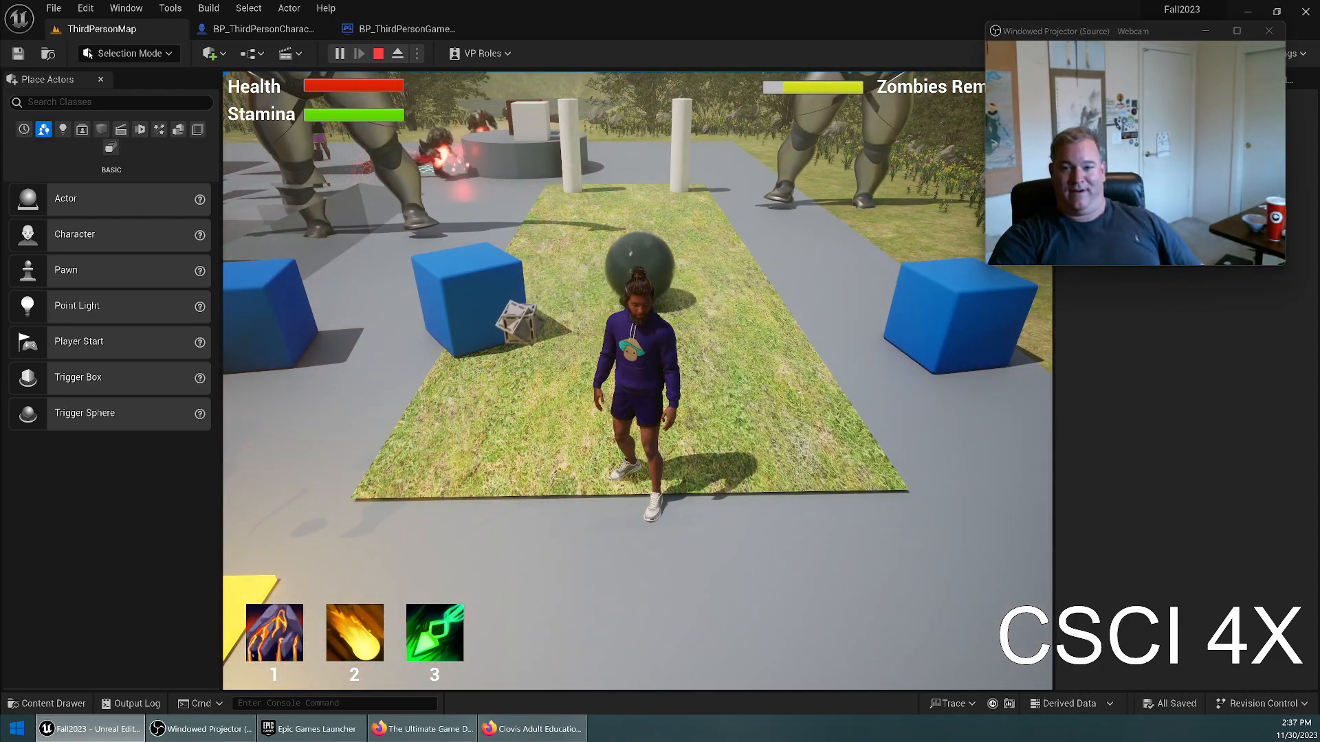
key(w)
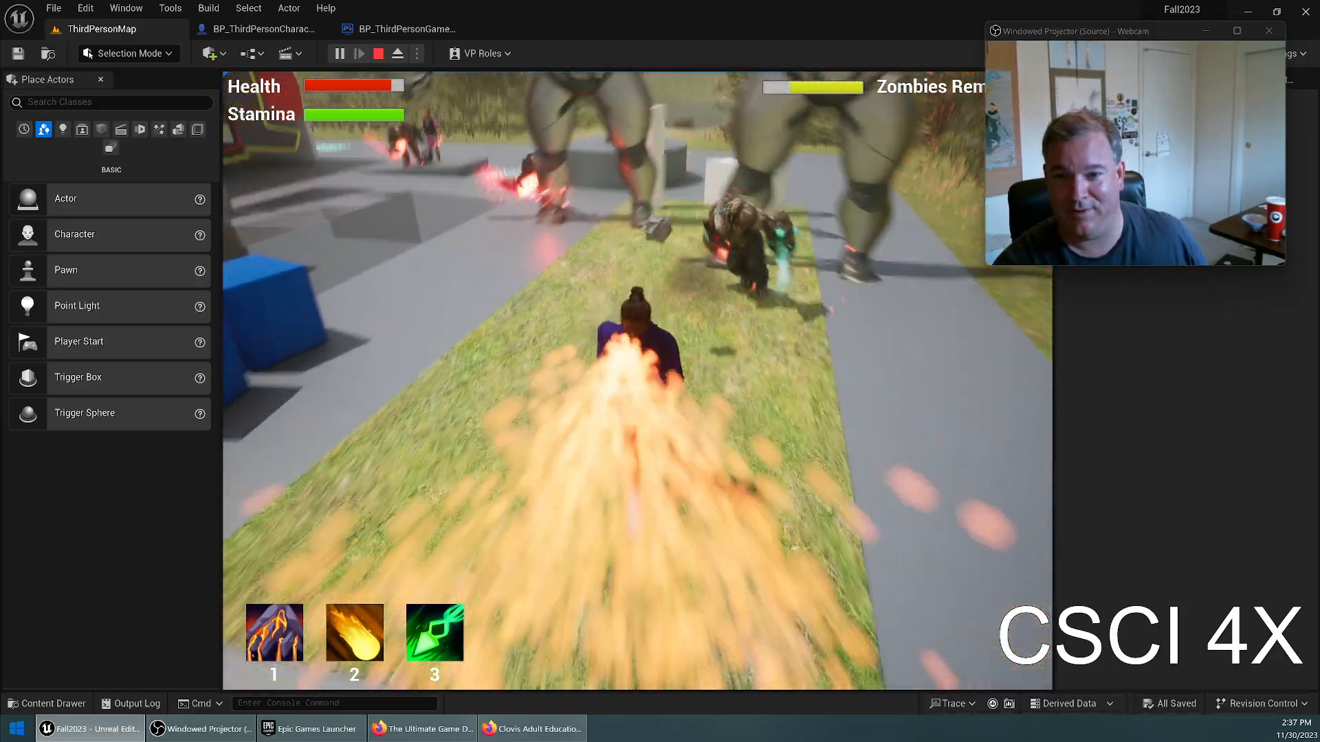
key(a)
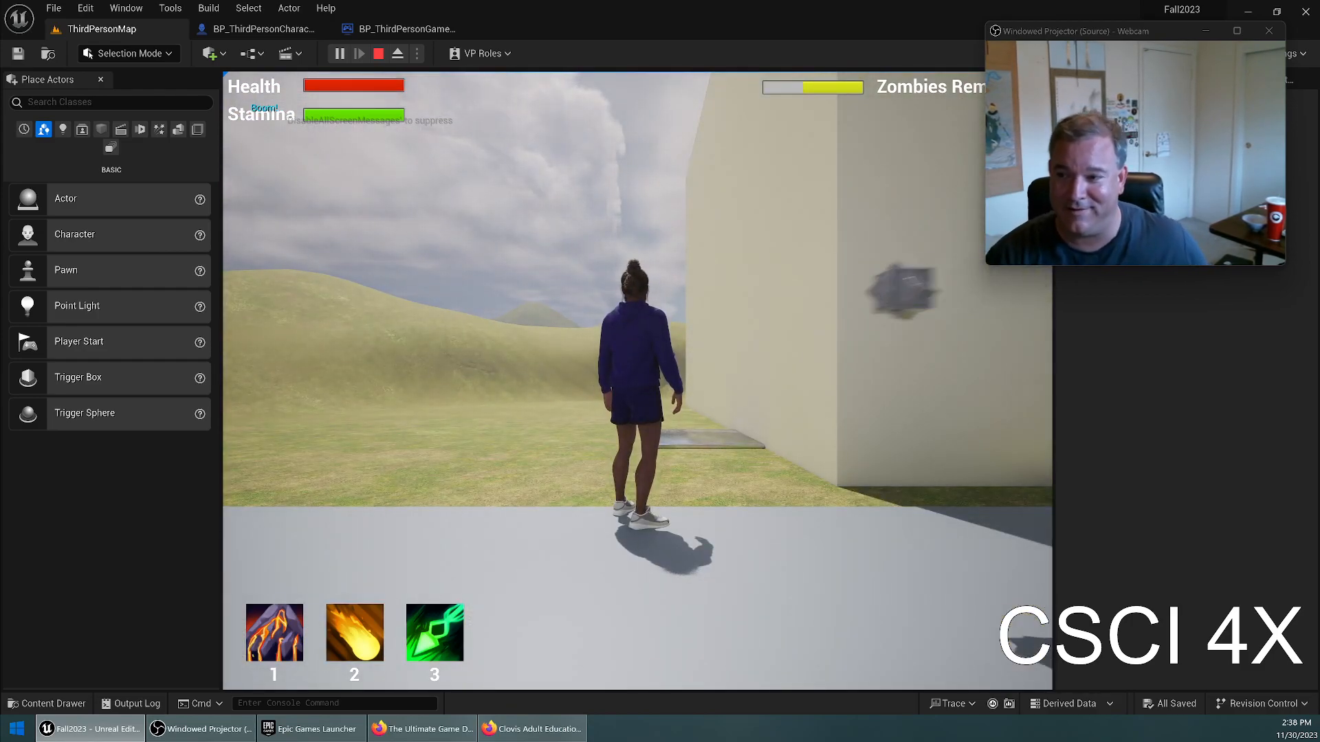
key(Escape)
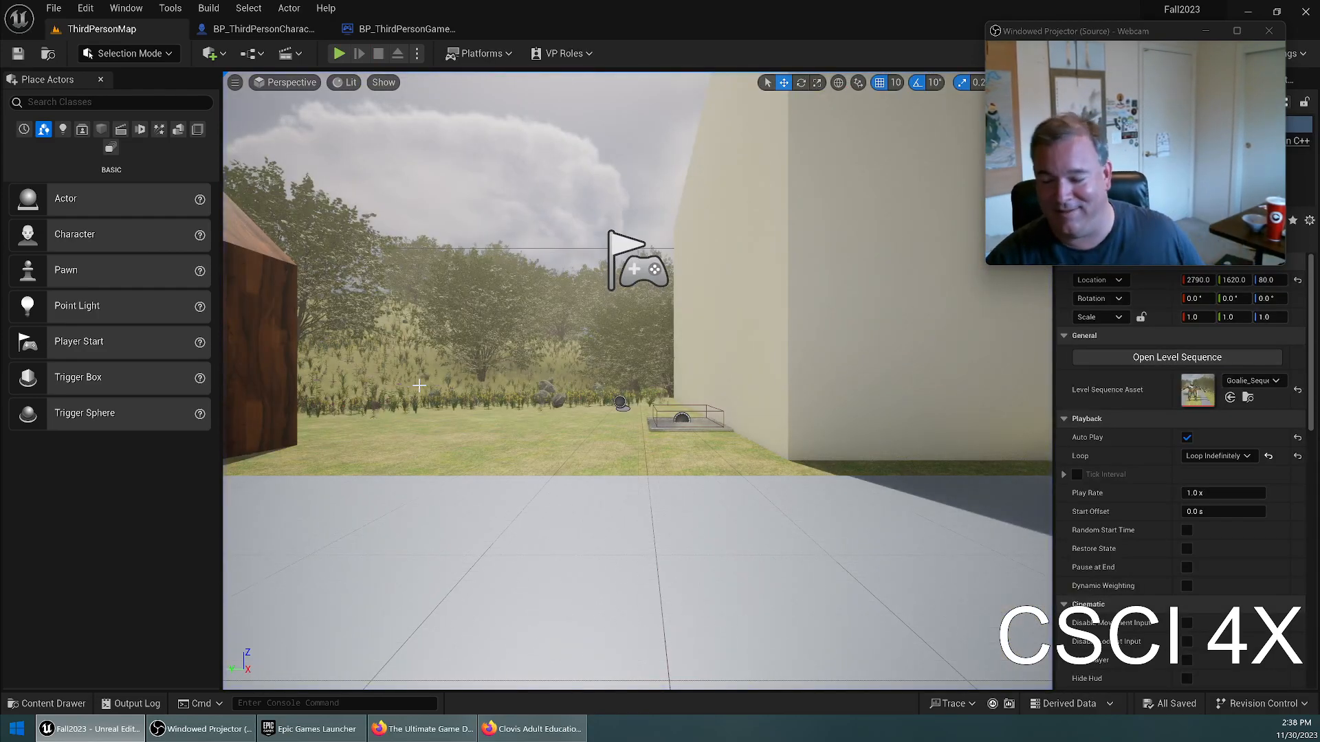
right_drag(420, 386, 262, 450)
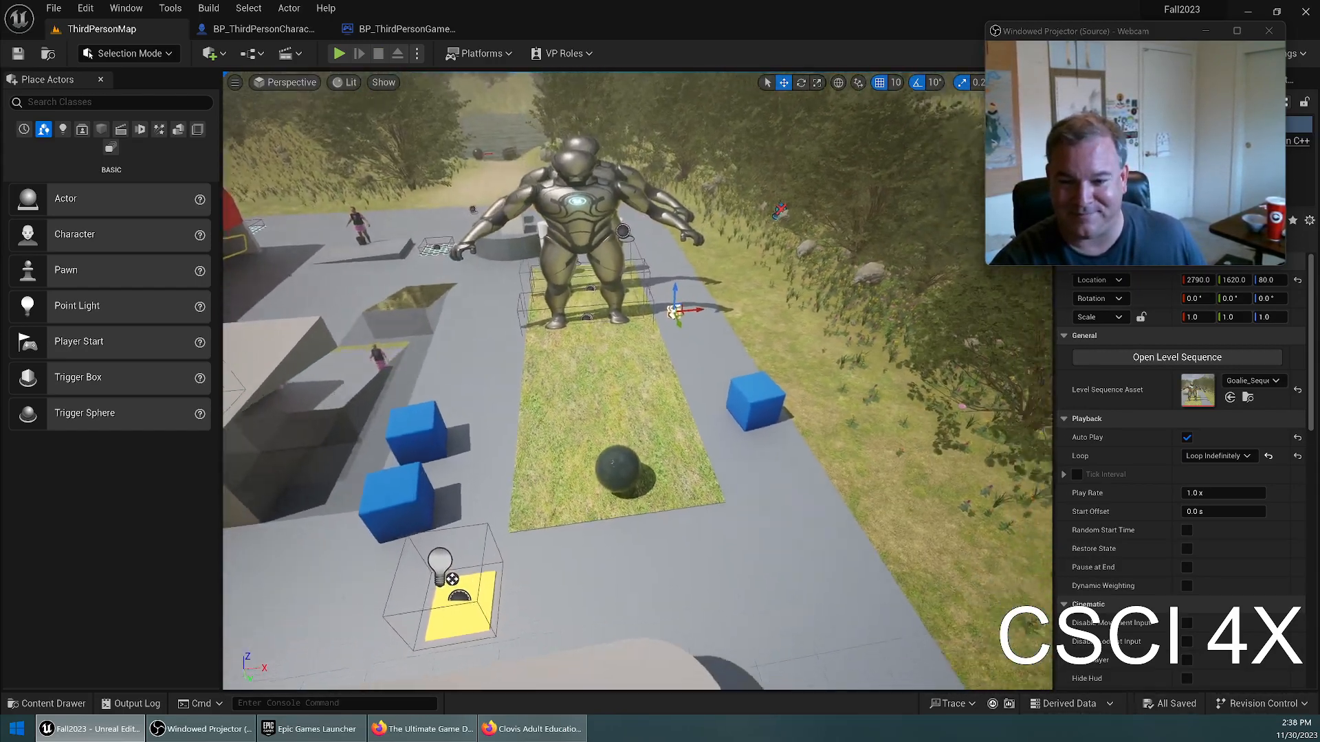
right_drag(558, 359, 605, 359)
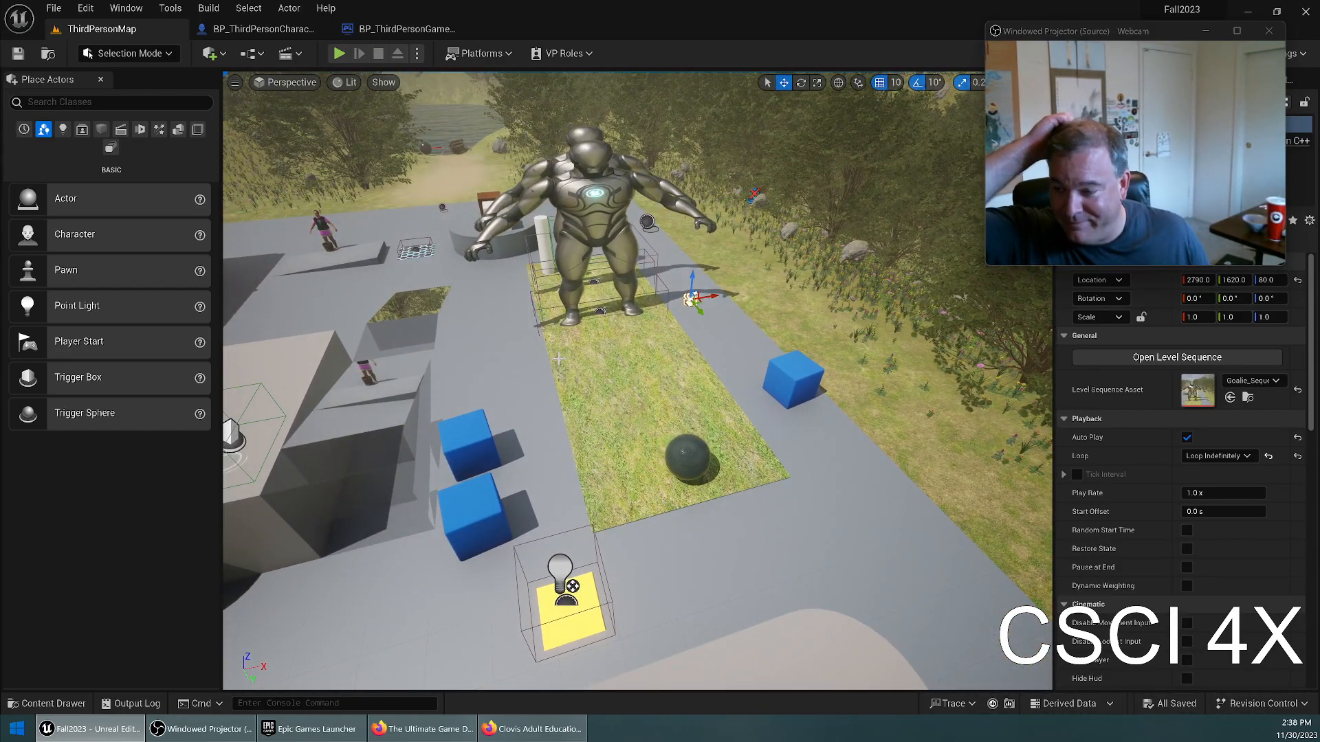